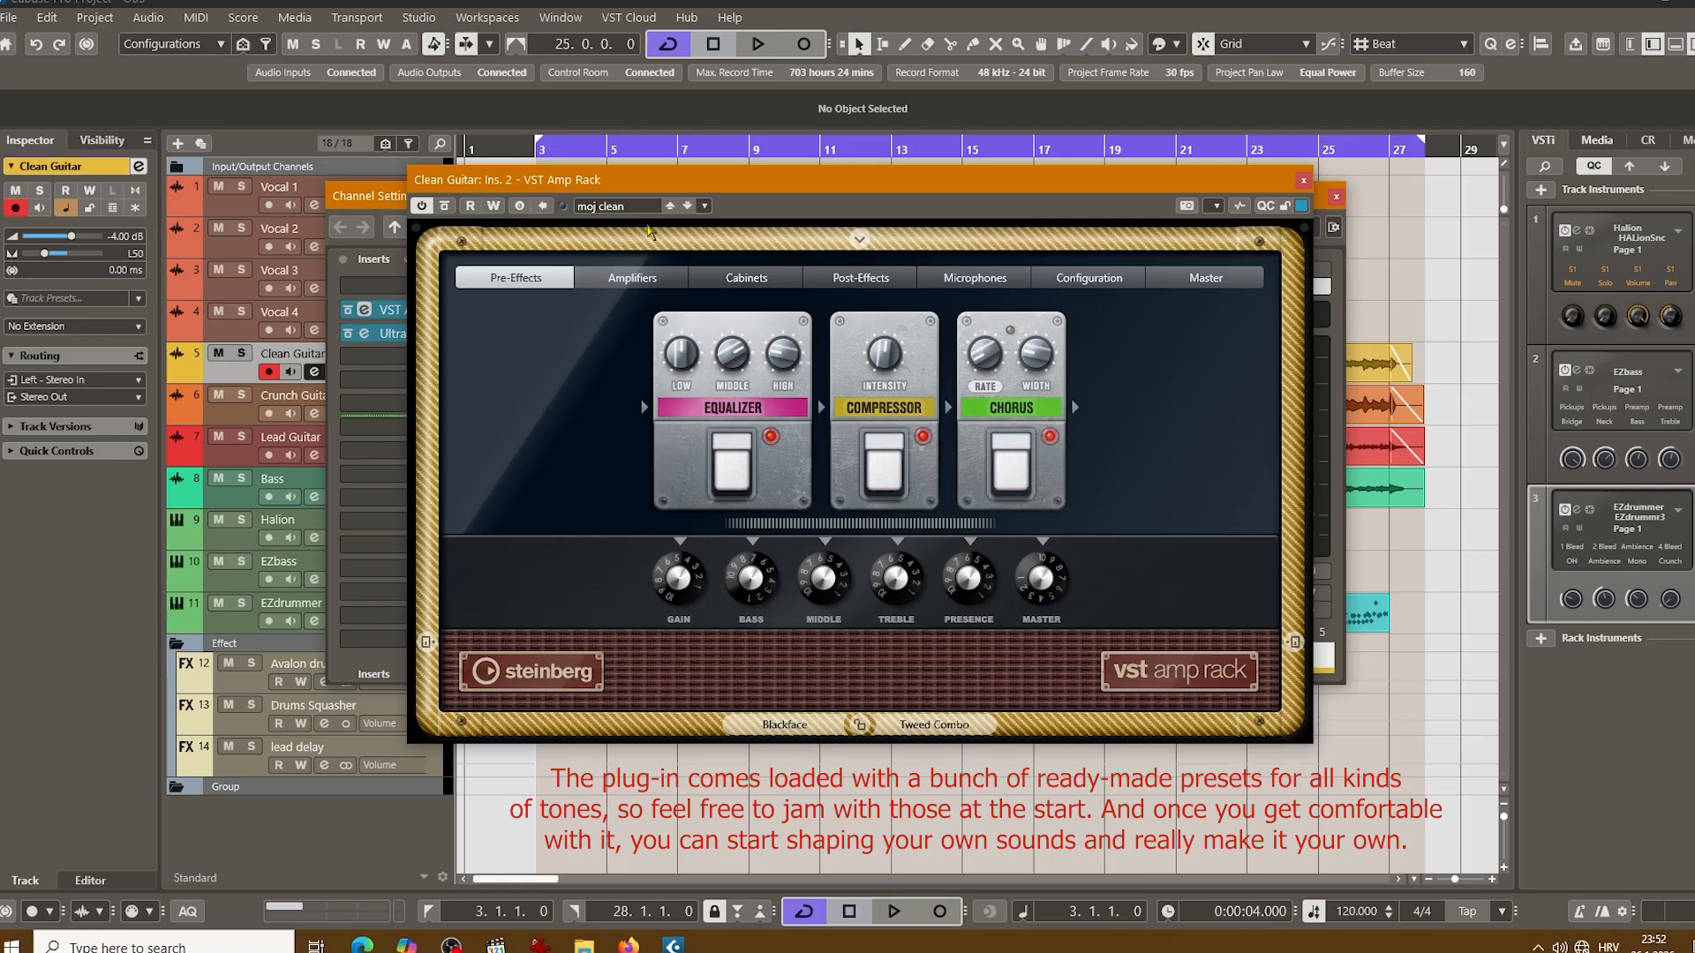
Step: Browse the amp presets for the Clean Guitar's VST Amp Rack and load "ME Strat Chorus Clean"
left_click(649, 206)
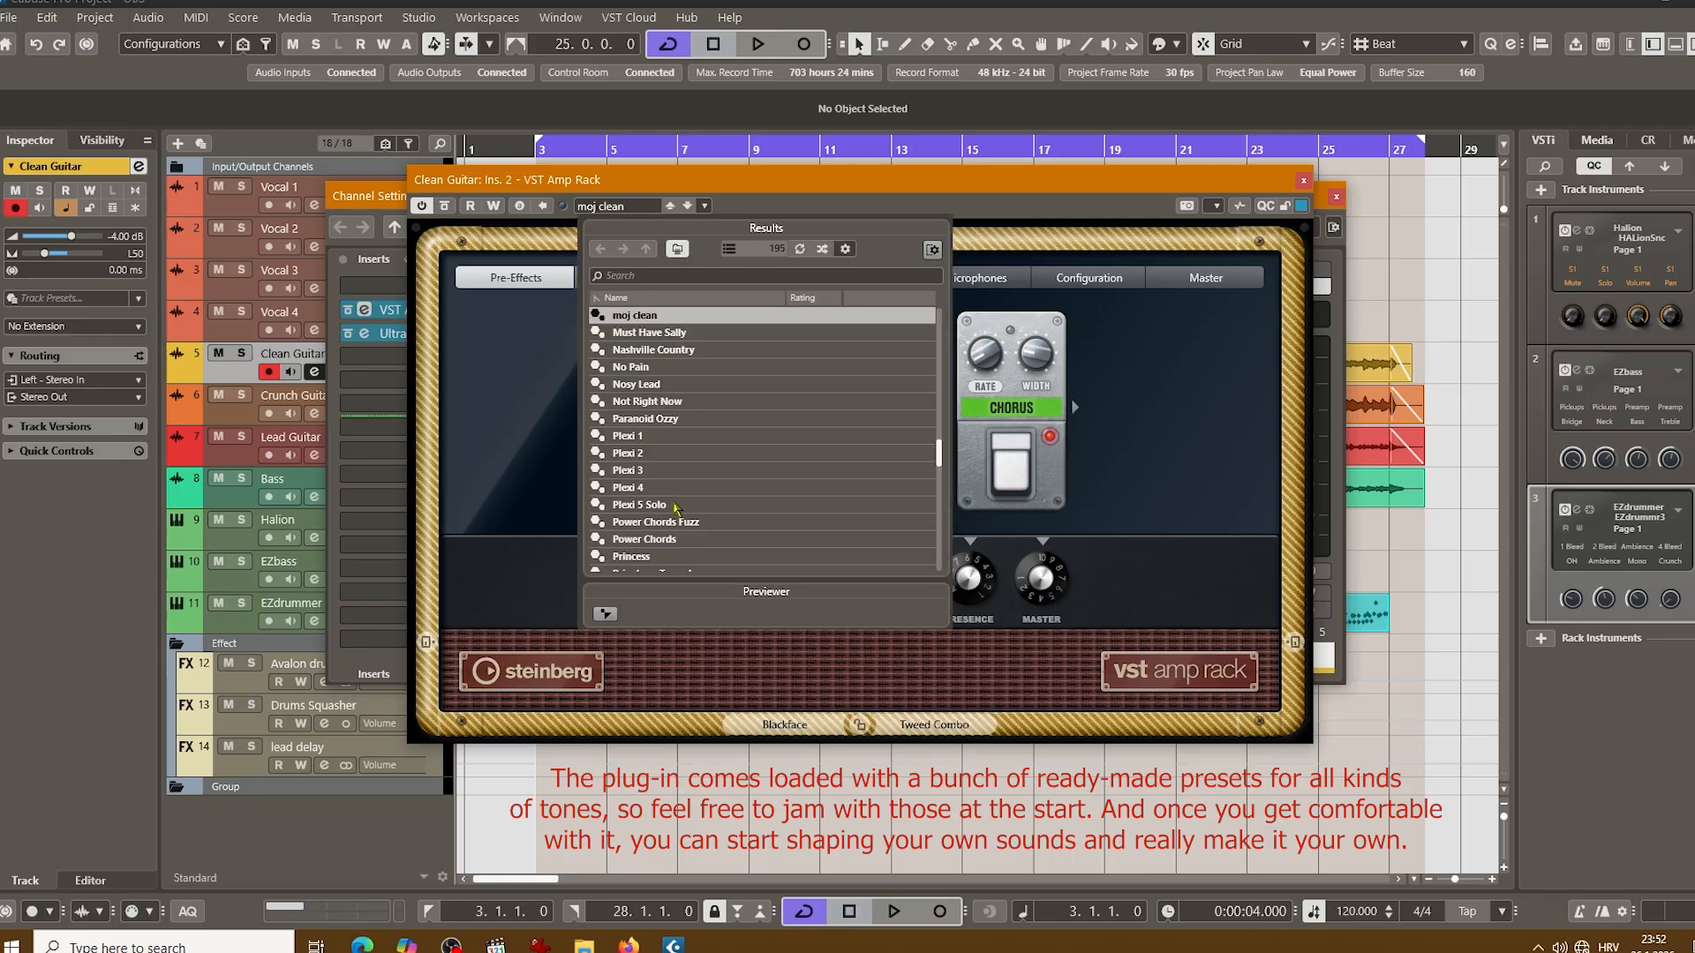
scroll(686, 569, "down", 5)
scroll(686, 569, "up", 3)
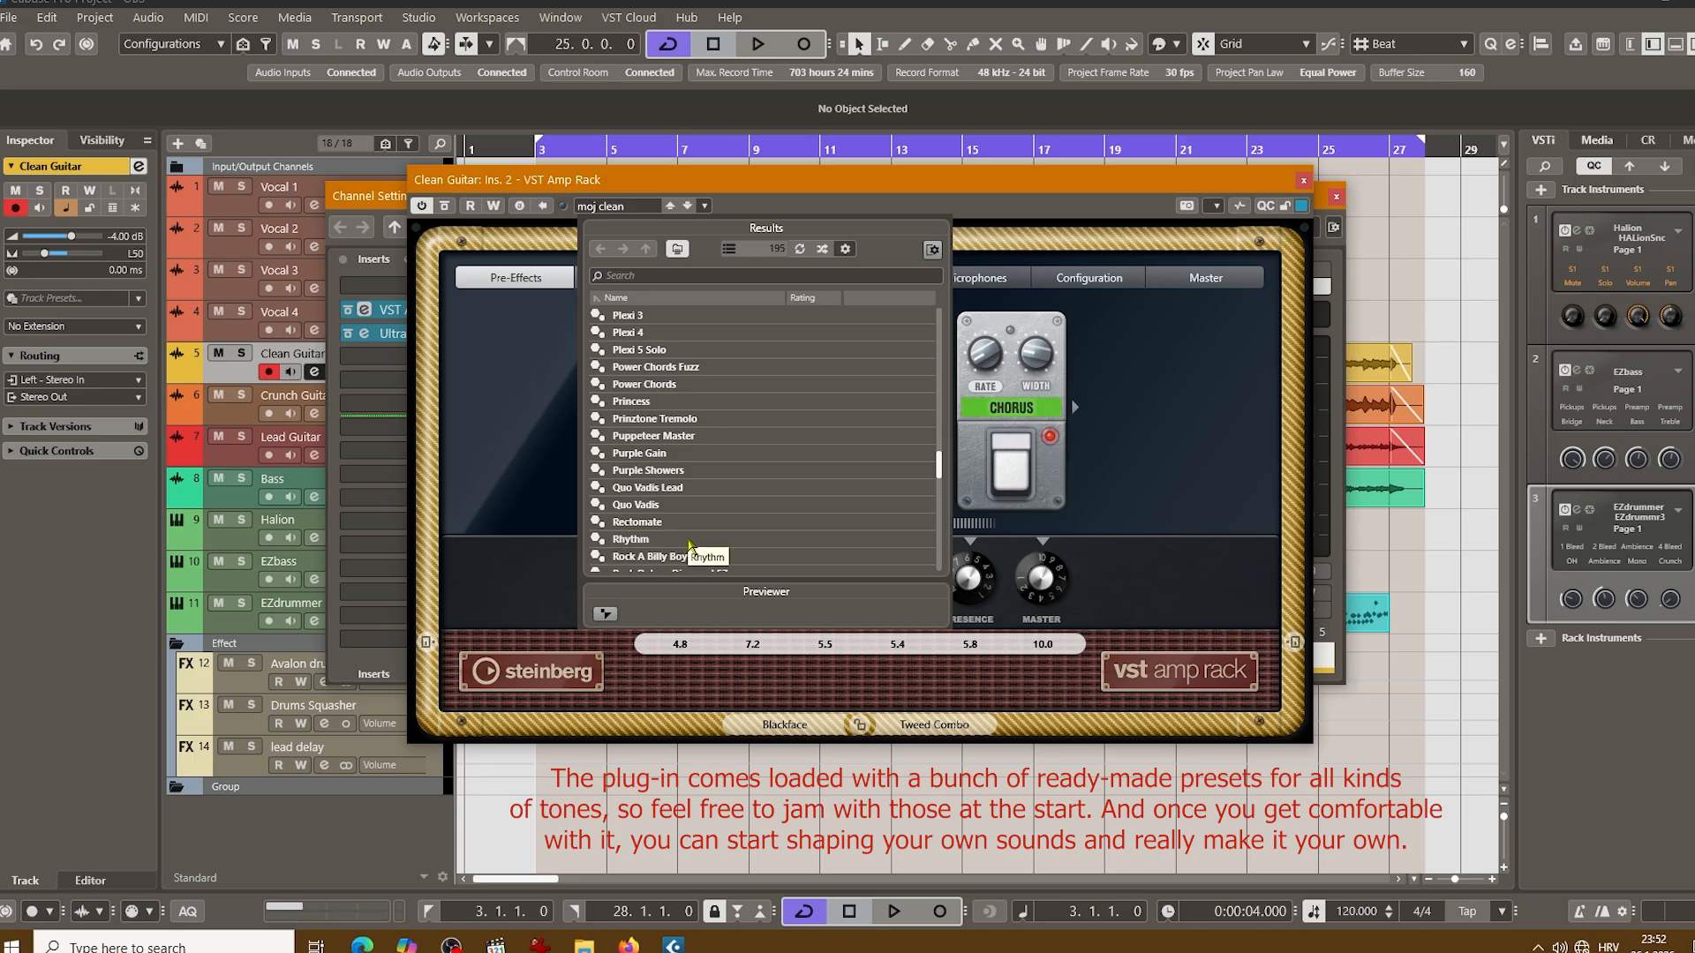
scroll(692, 546, "up", 5)
scroll(691, 545, "down", 7)
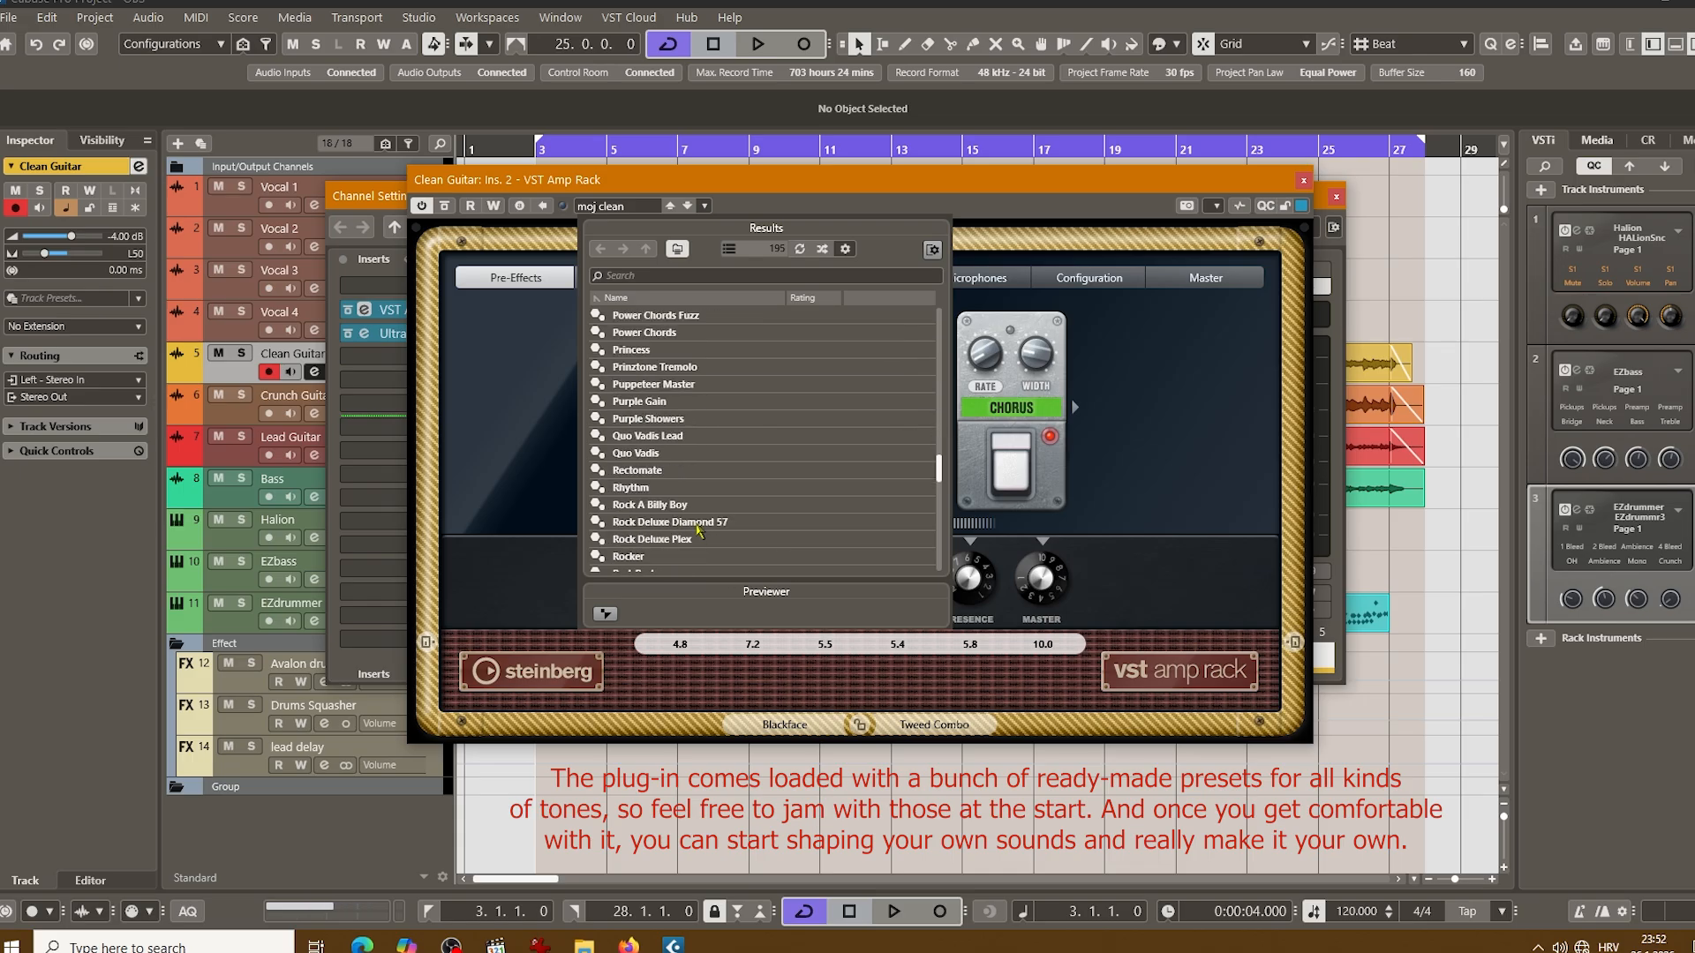
scroll(697, 529, "up", 10)
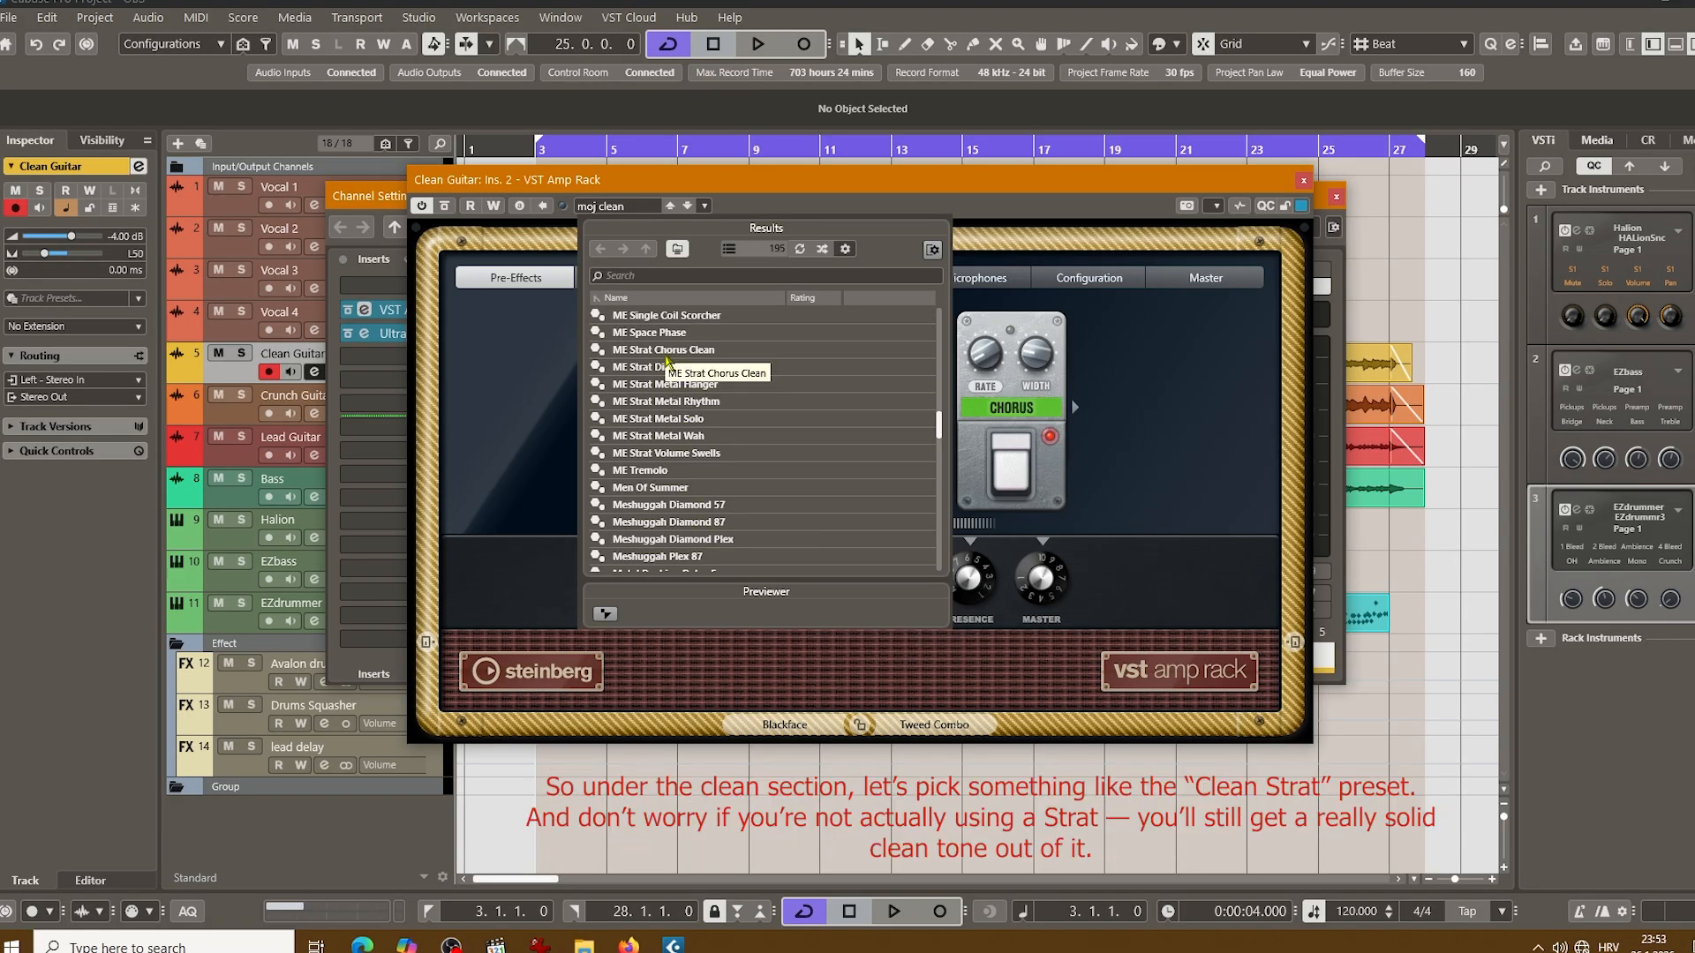
left_click(668, 354)
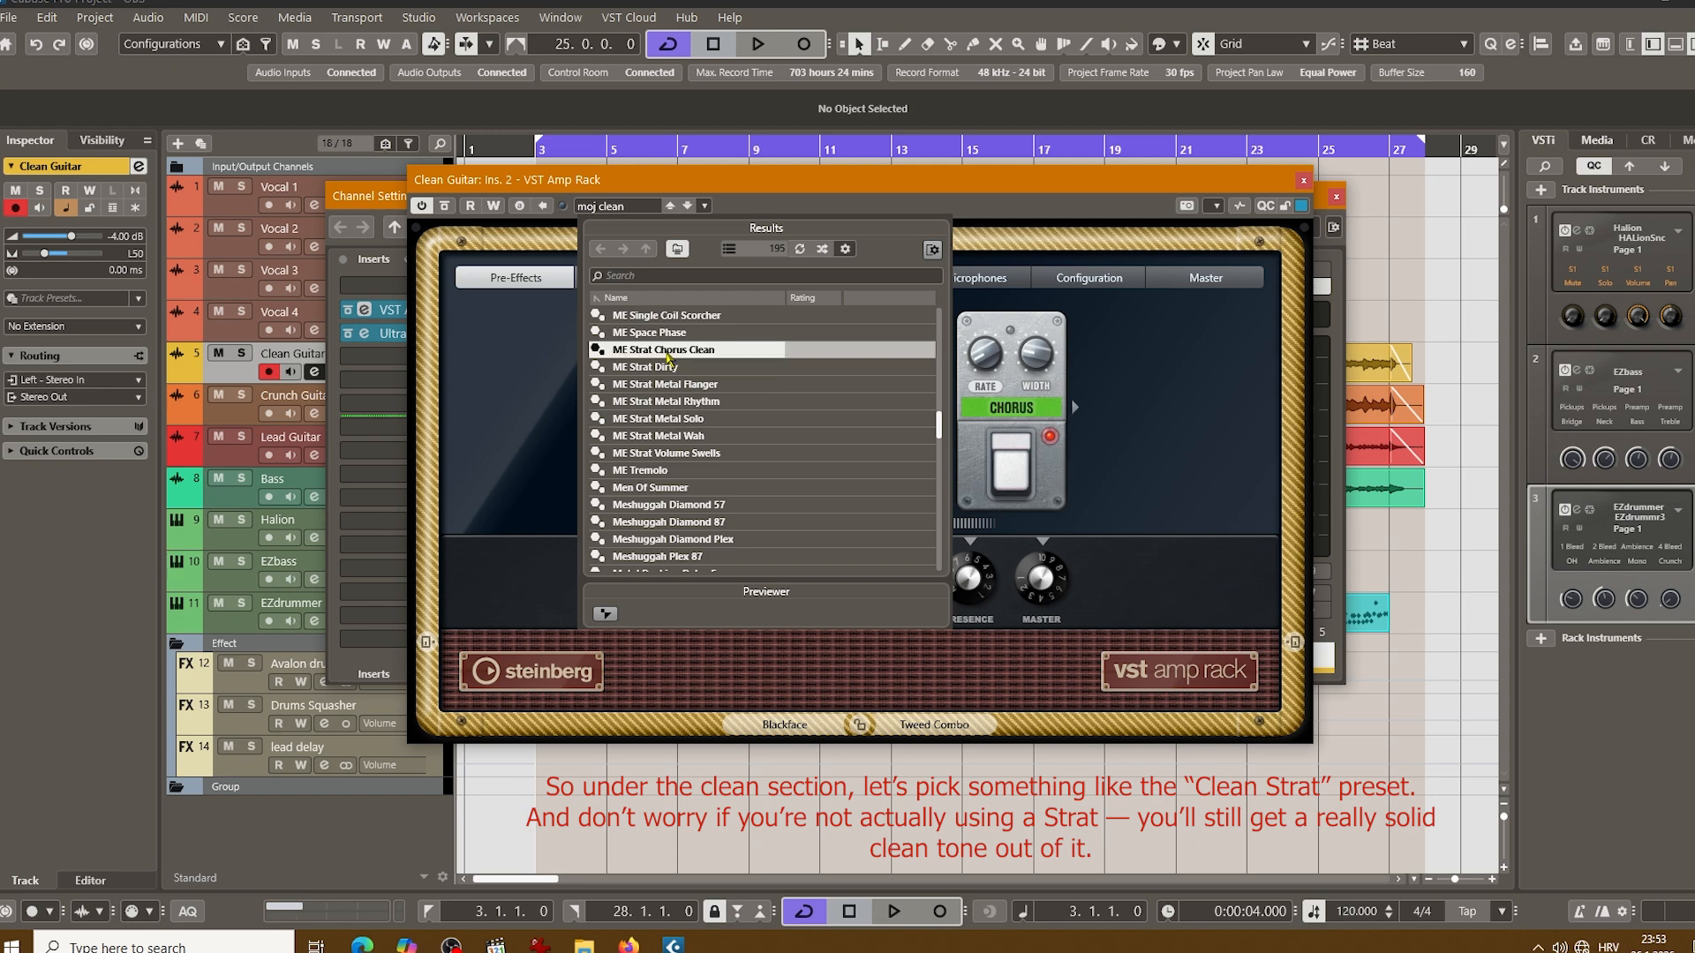
double_click(668, 353)
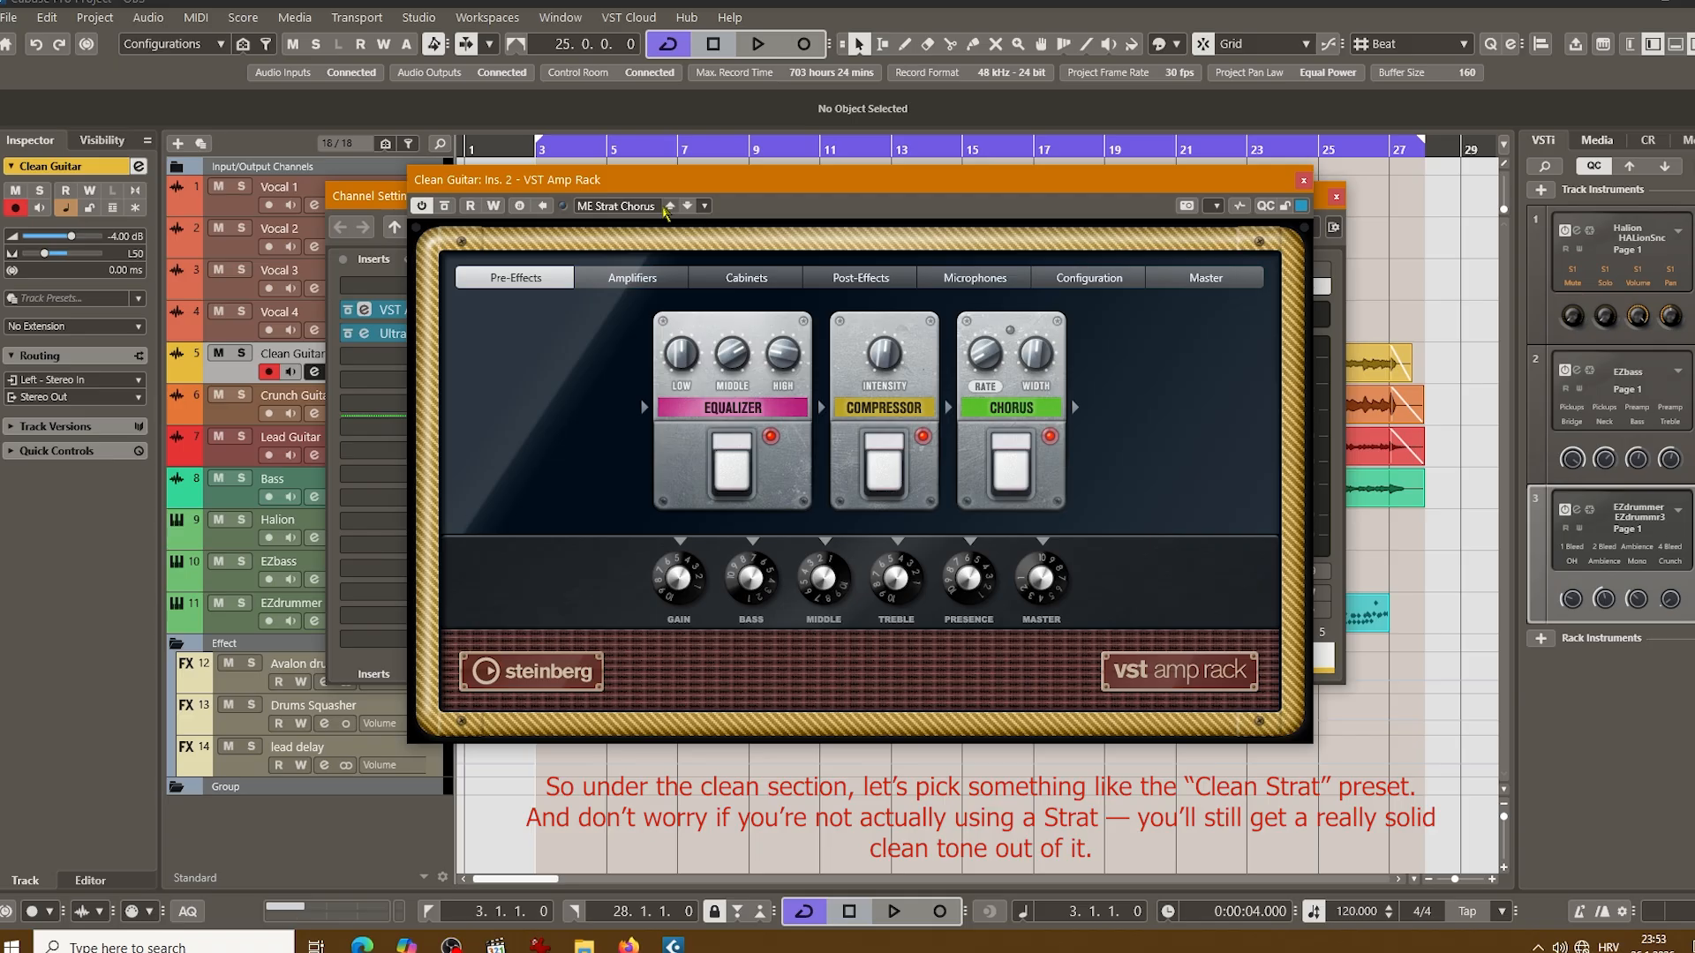
Step: Load the "moj clean" preset in the Clean Guitar's VST Amp Rack and close the plug-in
left_click(618, 206)
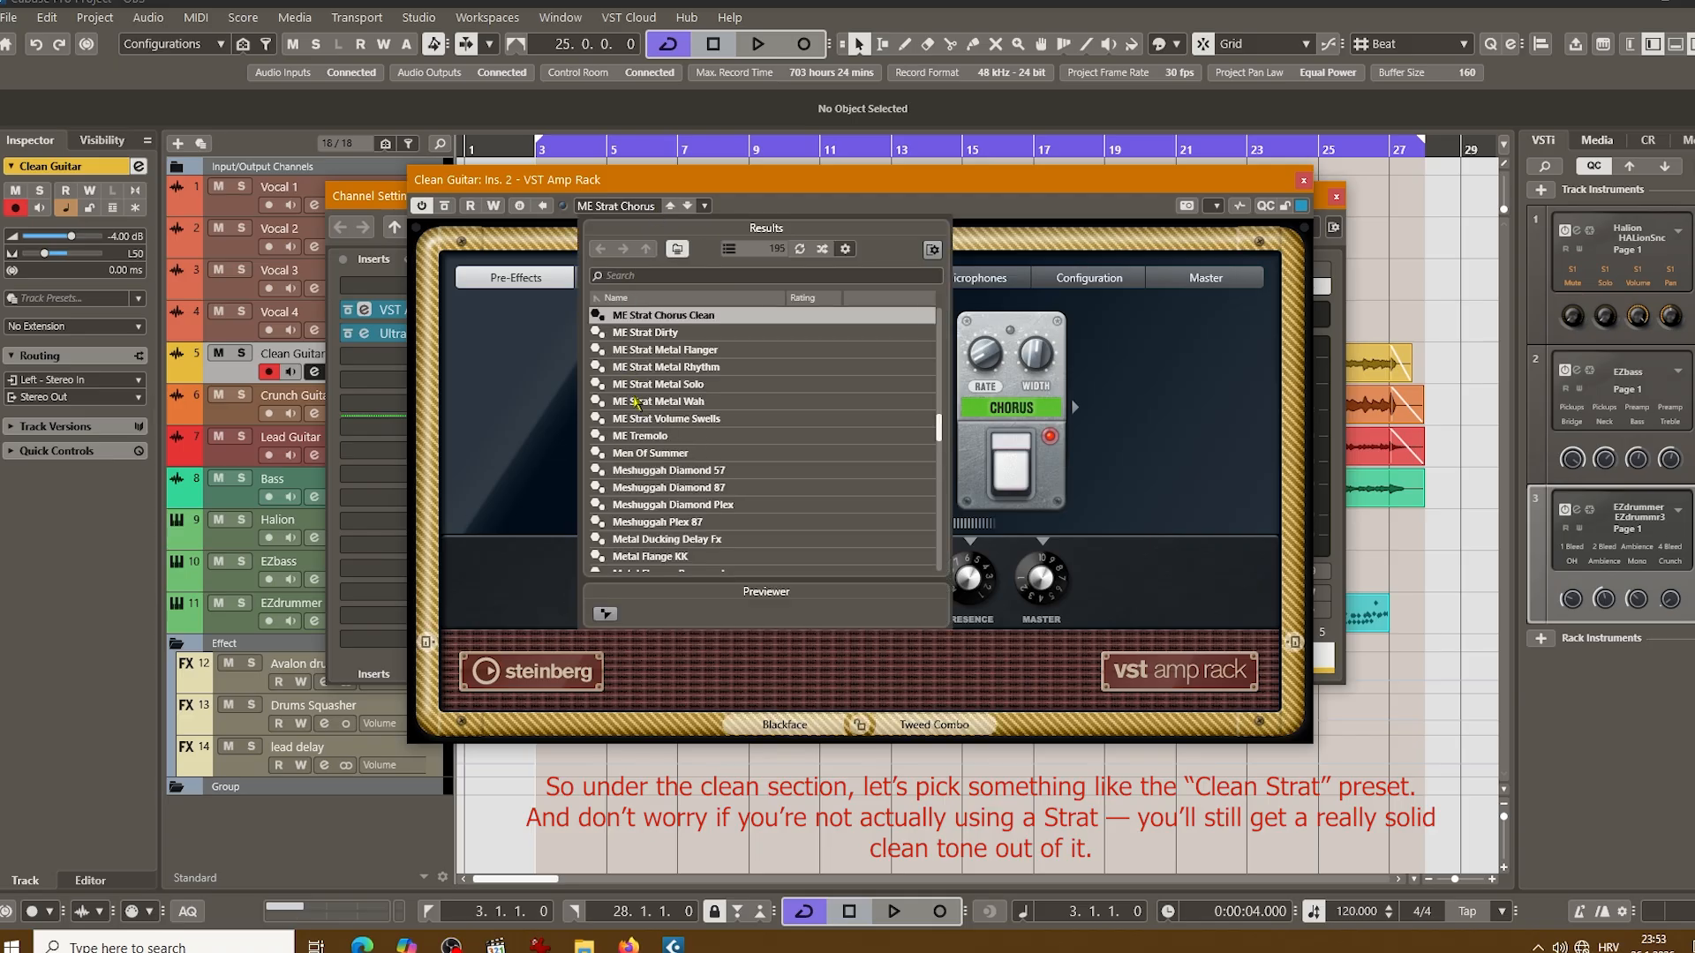
scroll(635, 422, "down", 2)
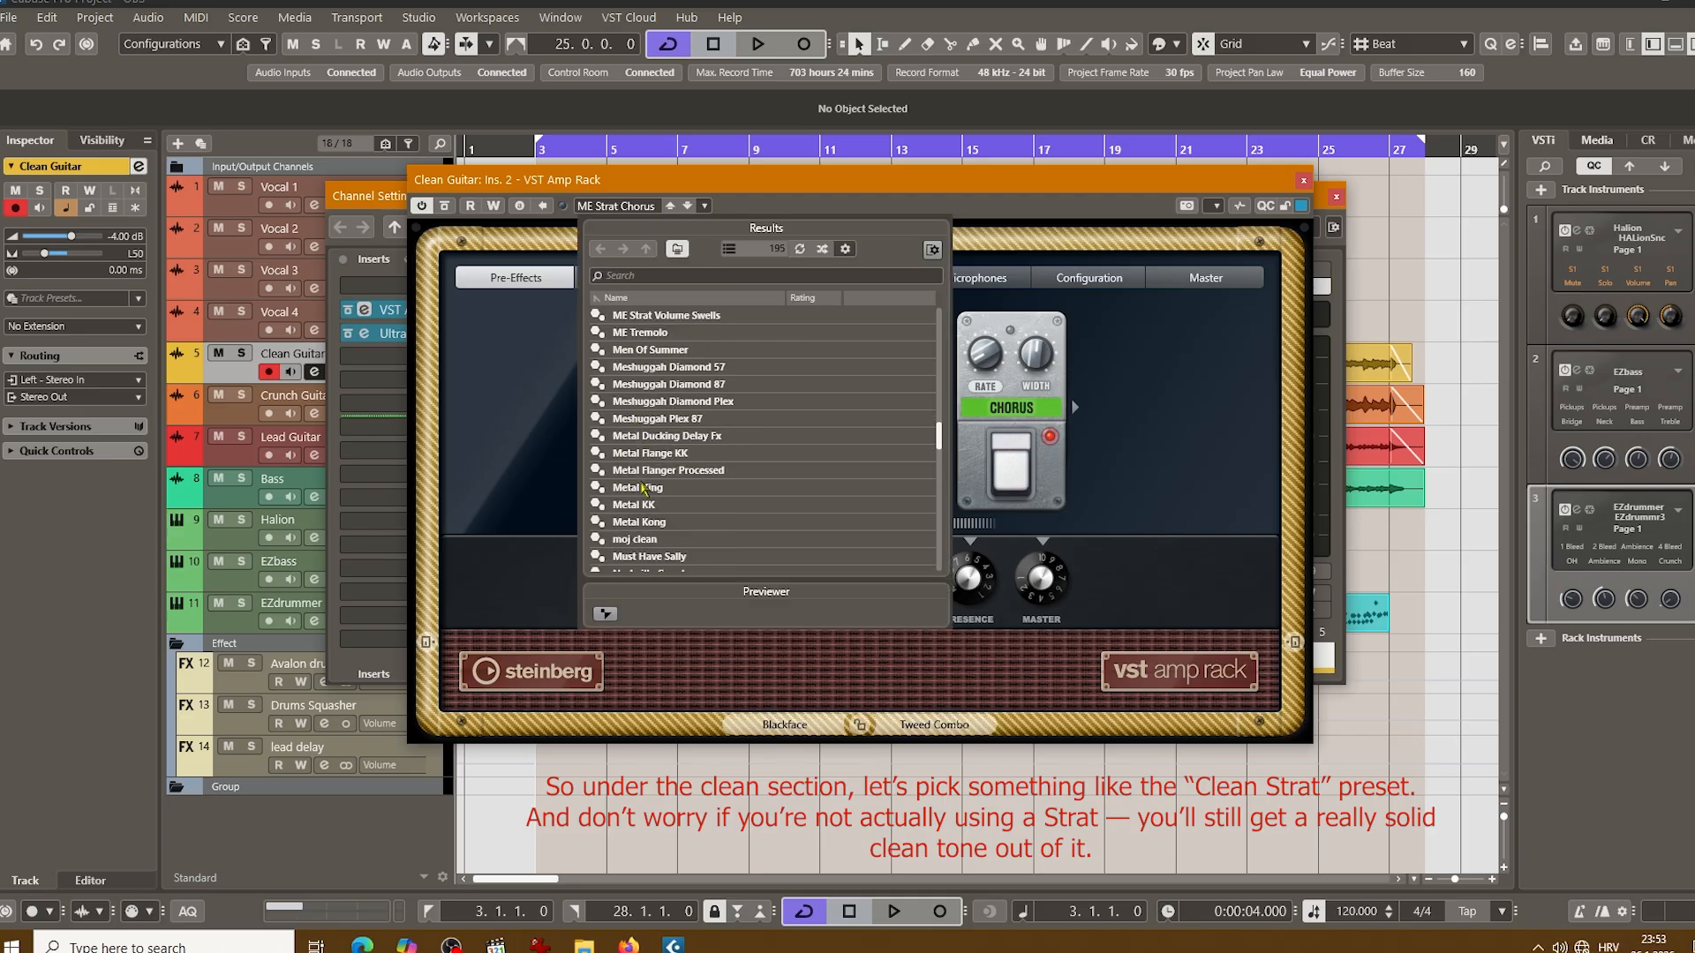
double_click(647, 540)
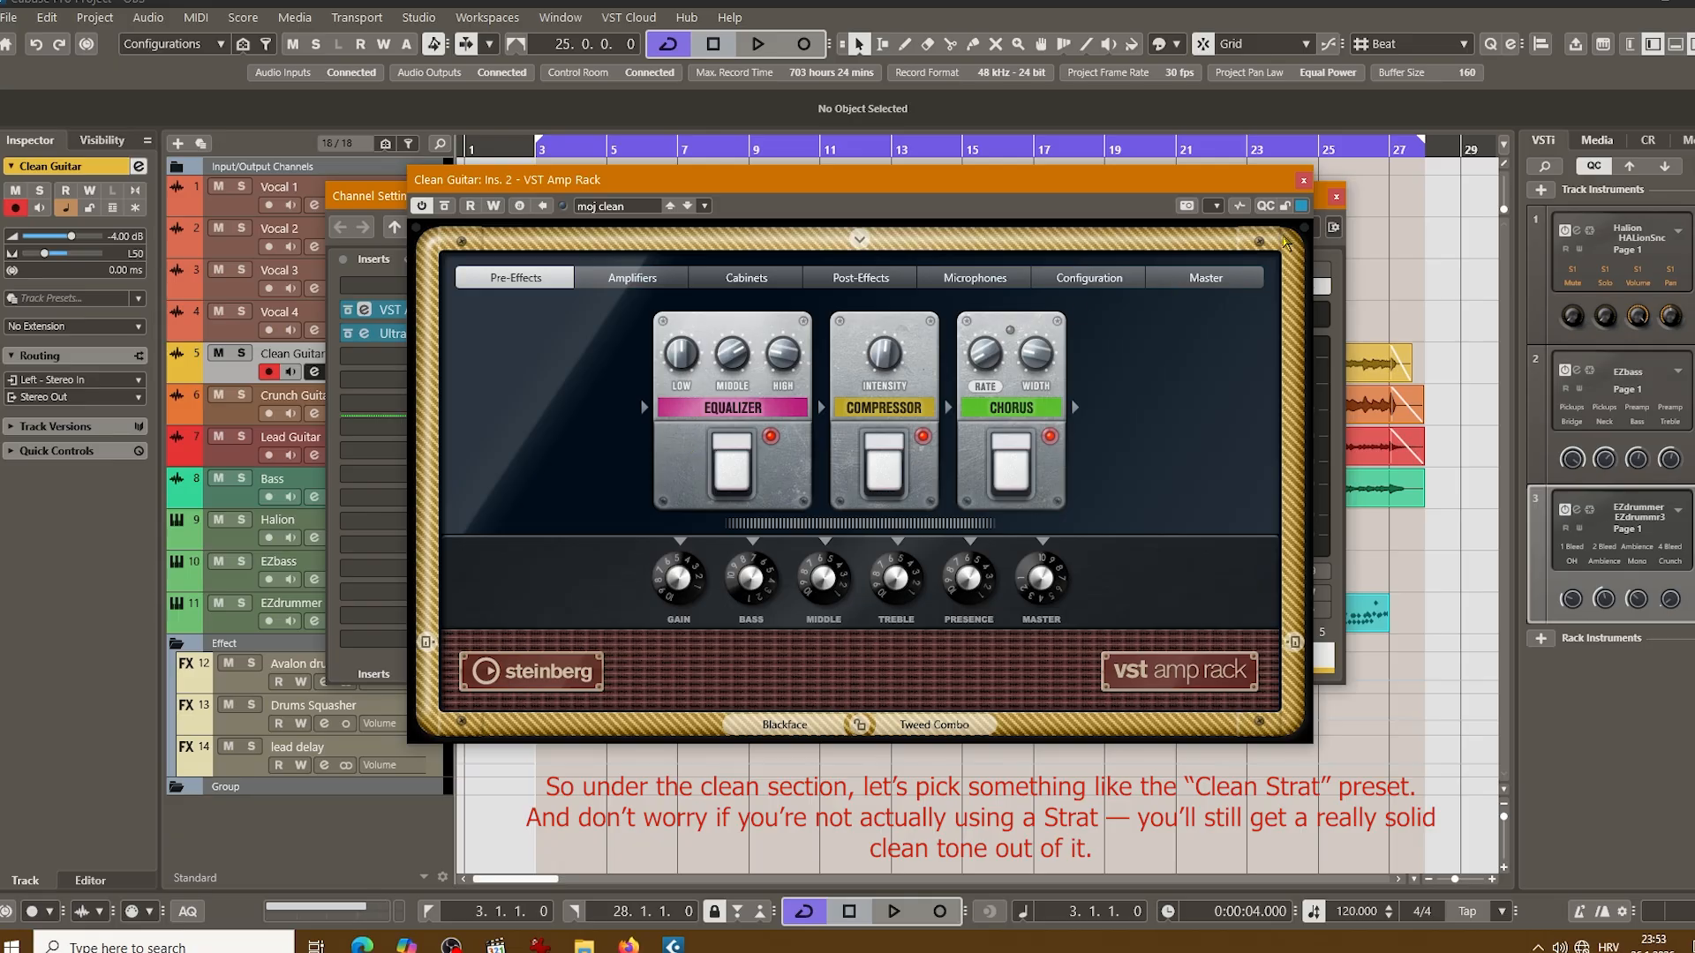
left_click(1303, 180)
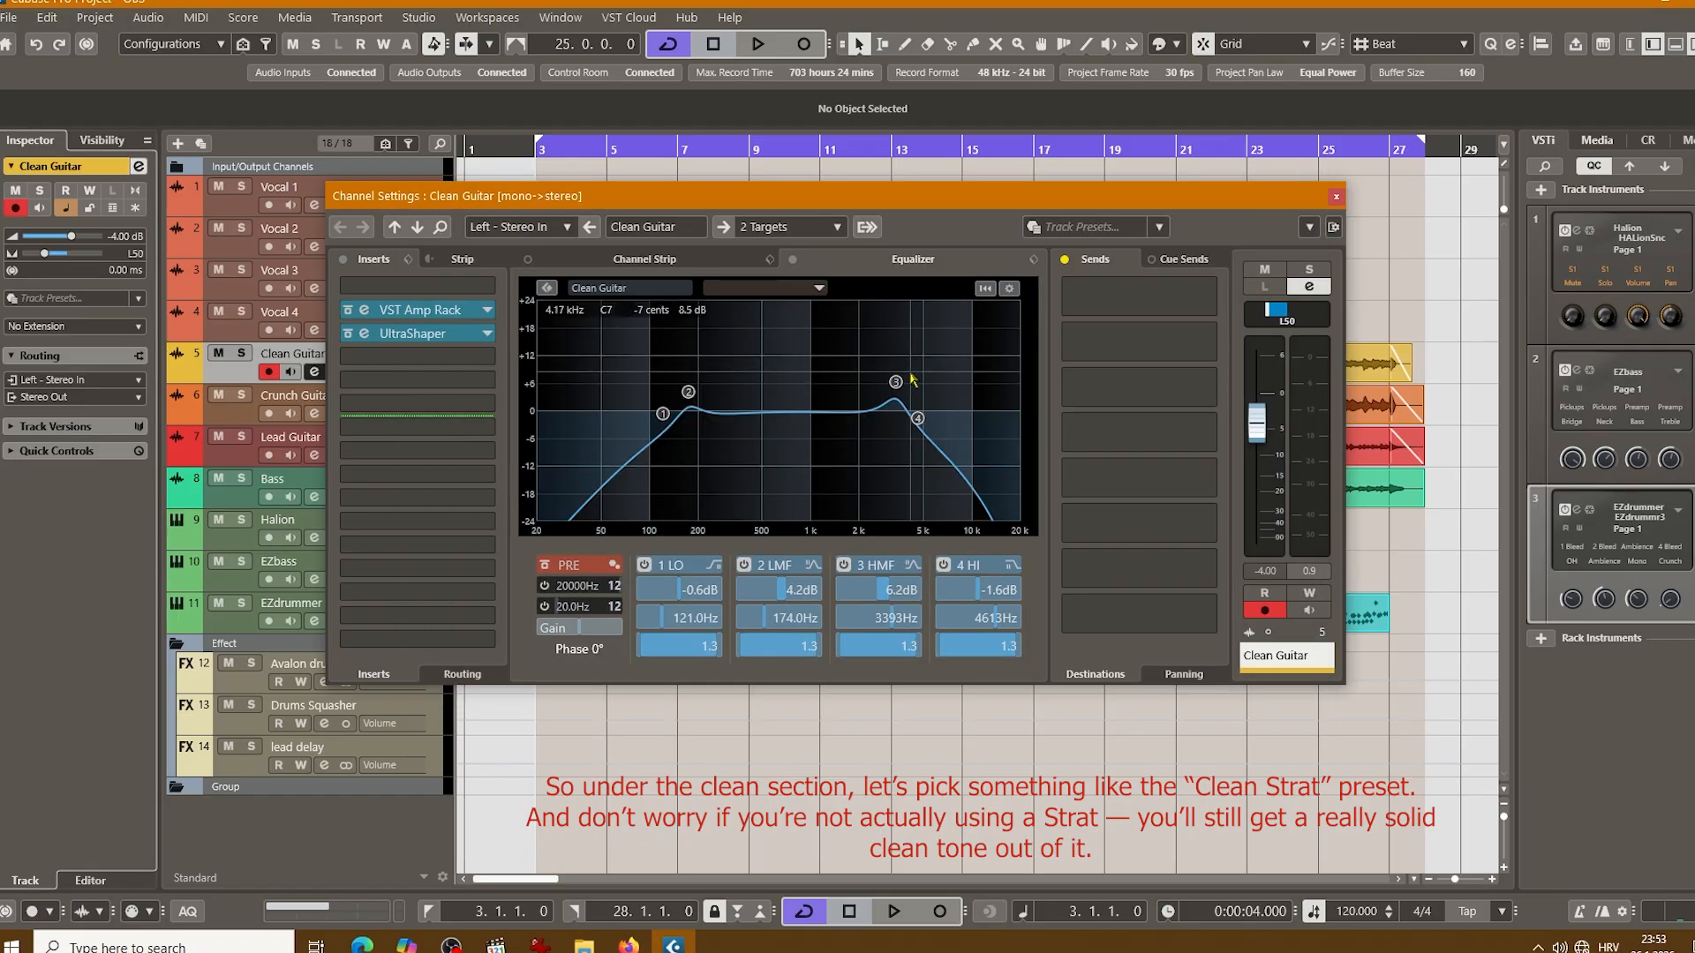
Step: Listen to the Clean Guitar's live input with monitoring on, switch monitoring off and close the channel settings
left_click(1310, 610)
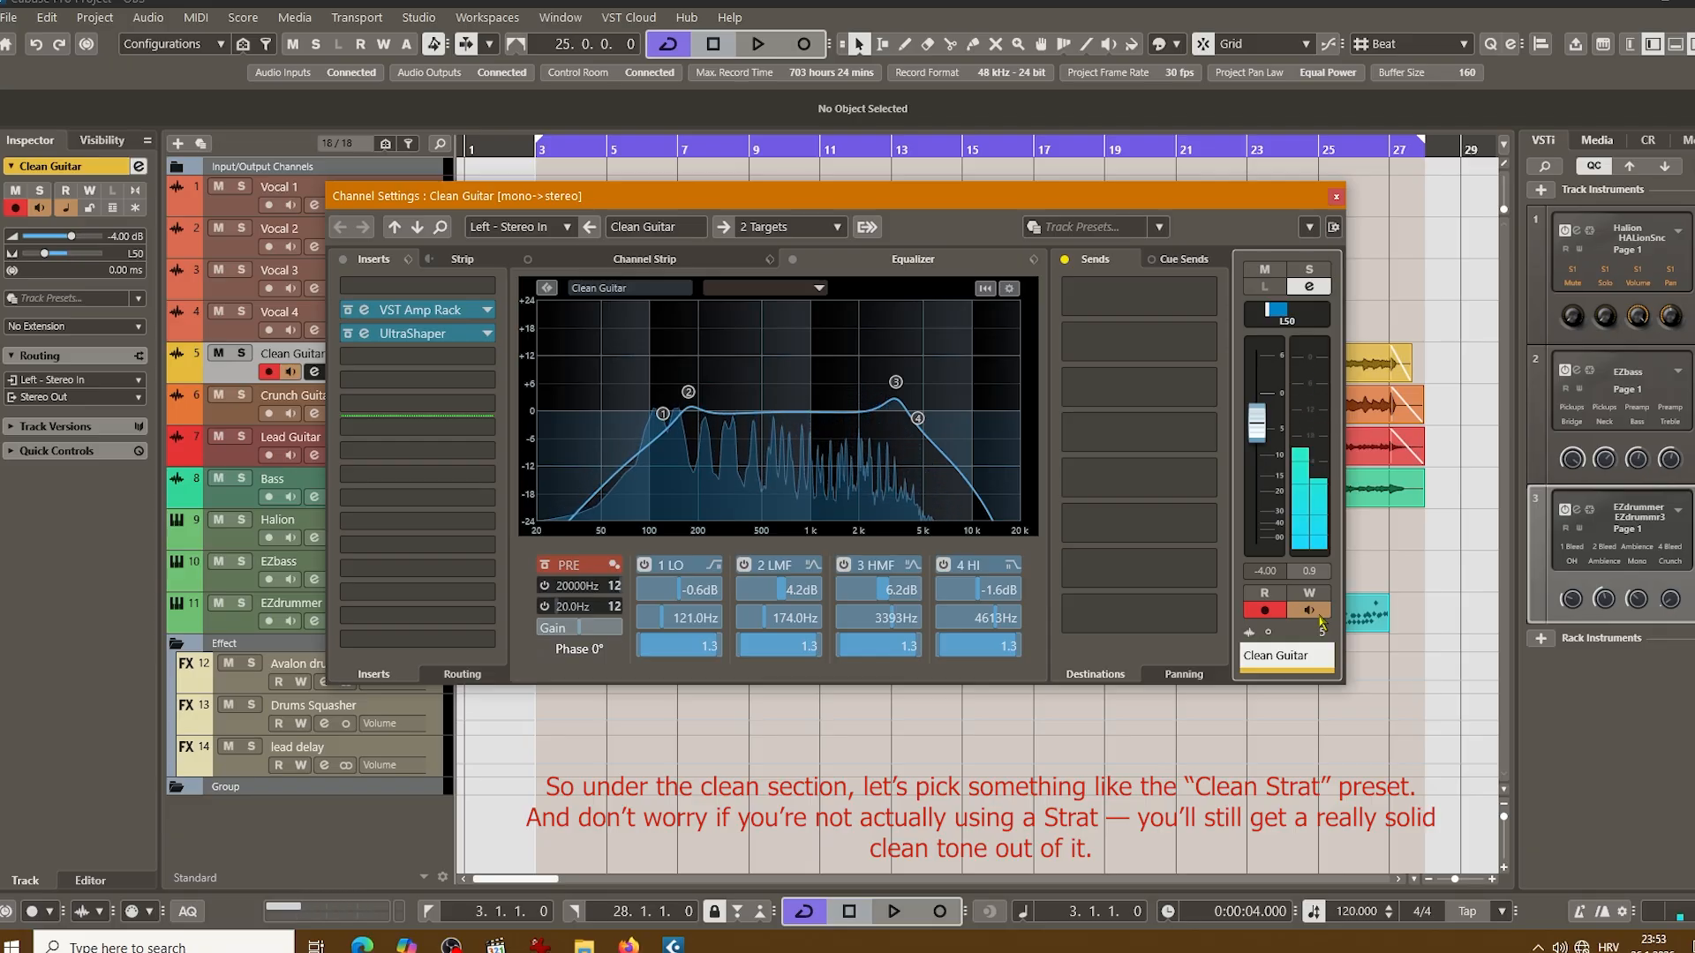
left_click(1312, 612)
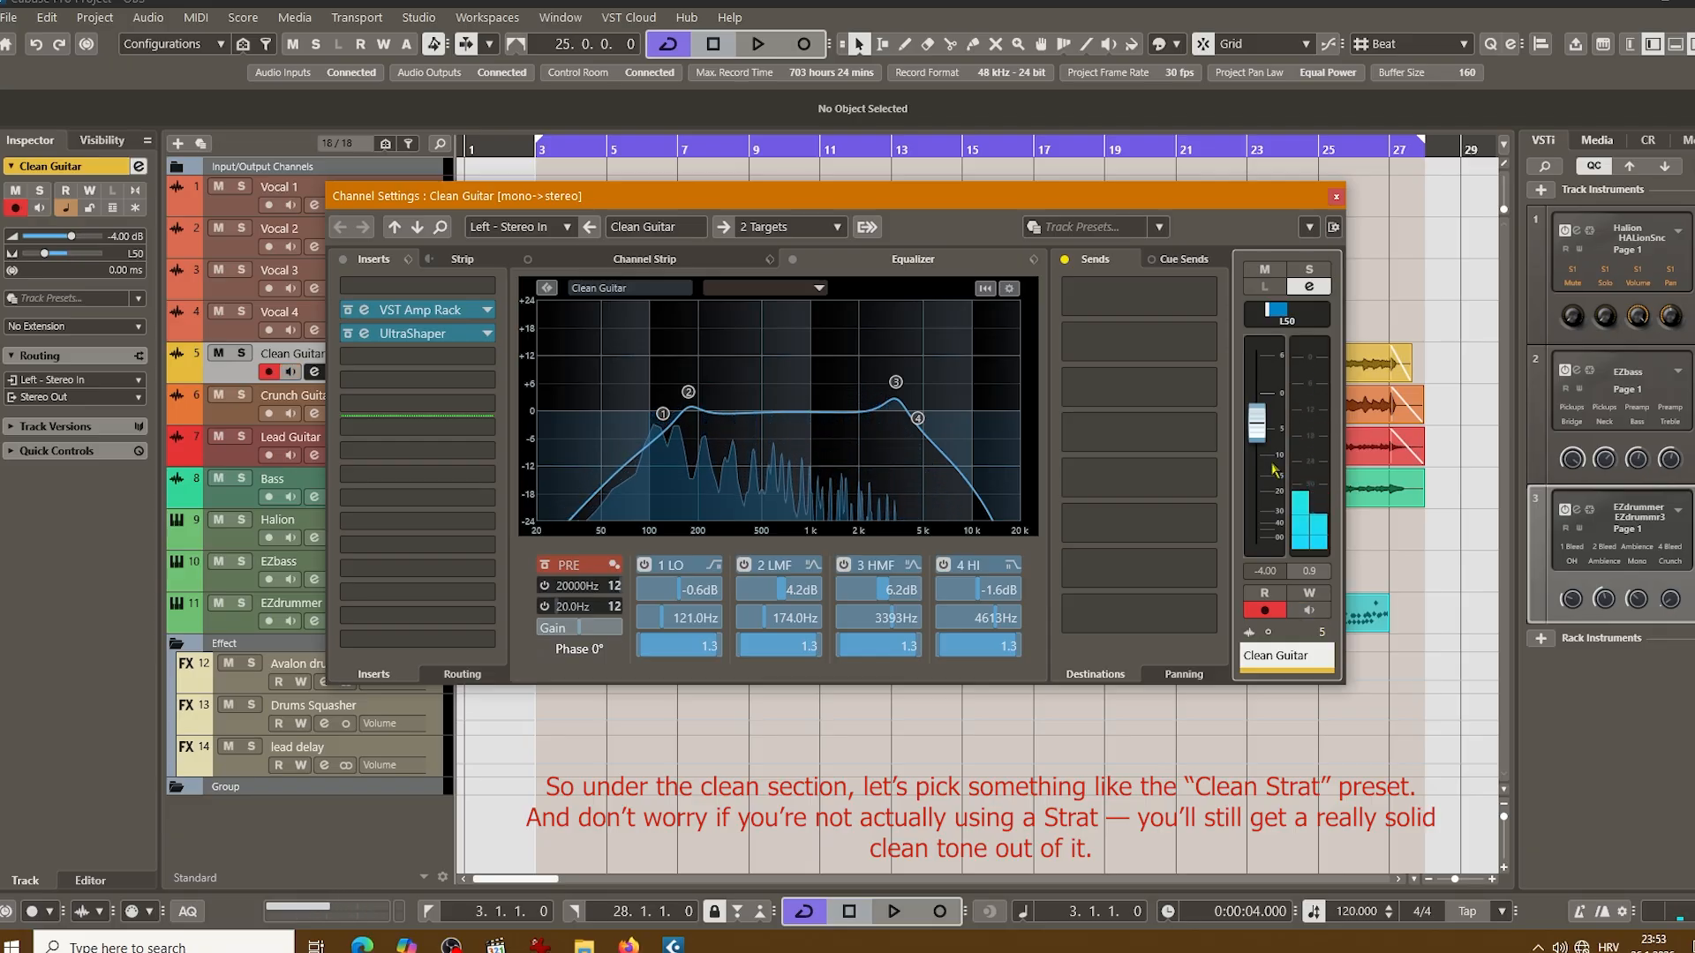
left_click(1336, 196)
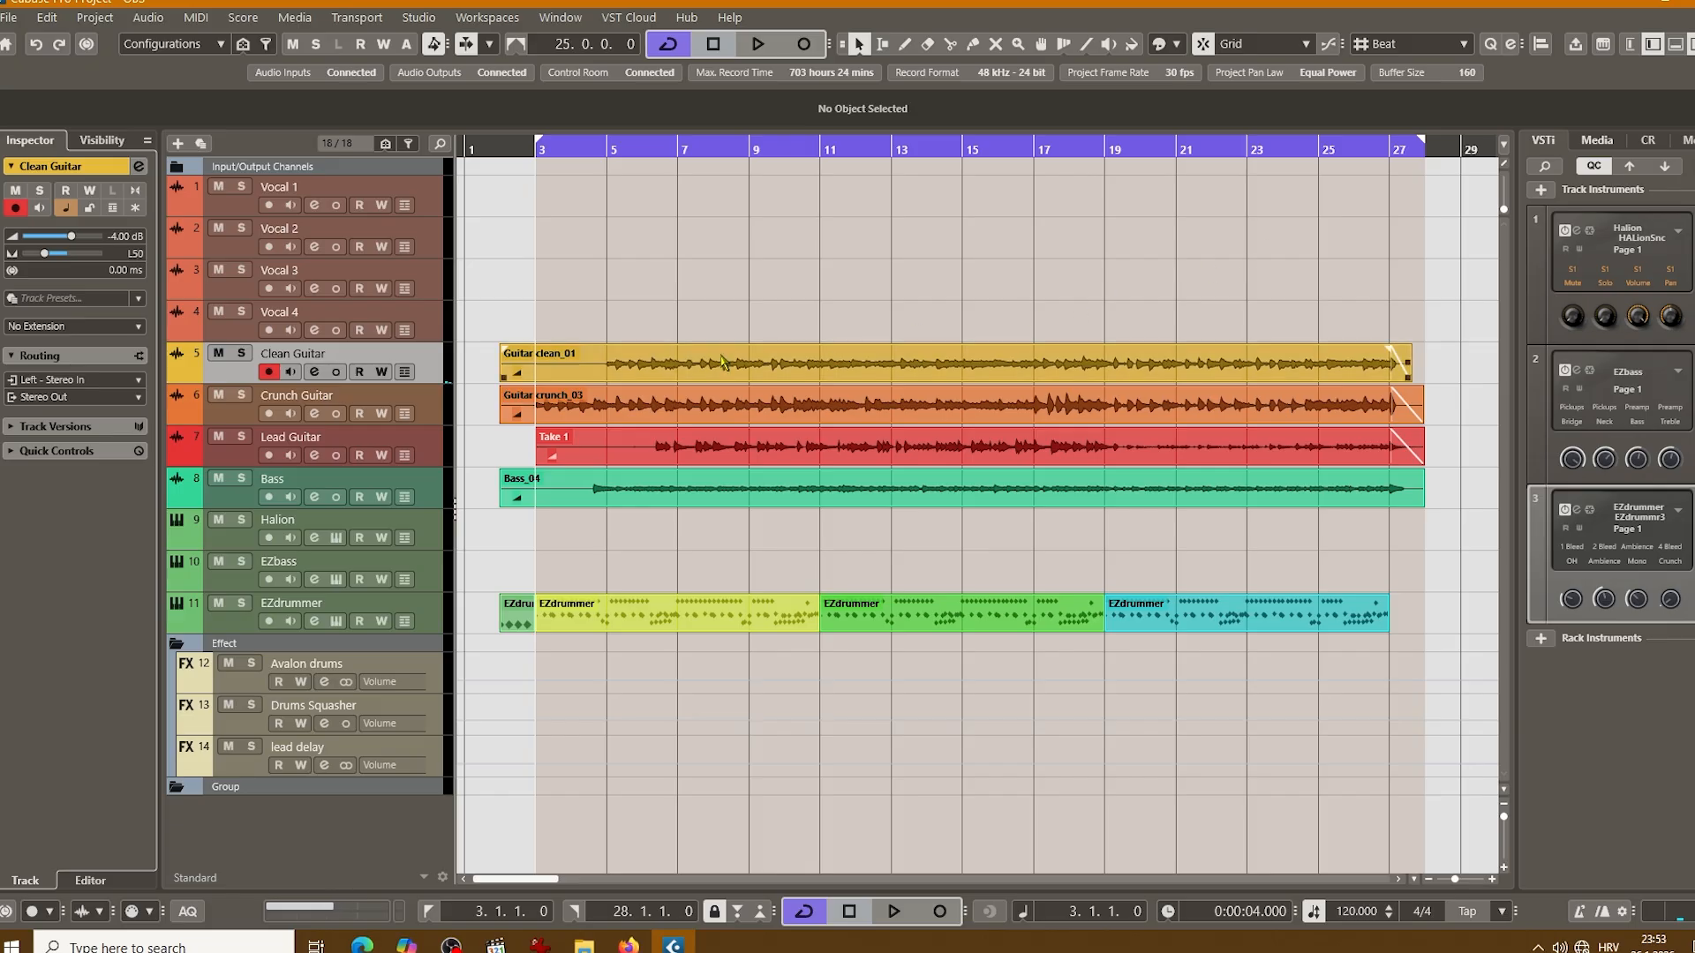
Step: Open the Crunch Guitar track's channel settings and bring up its VST Amp Rack insert, moving the plug-in clear of the channel fader
left_click(423, 411)
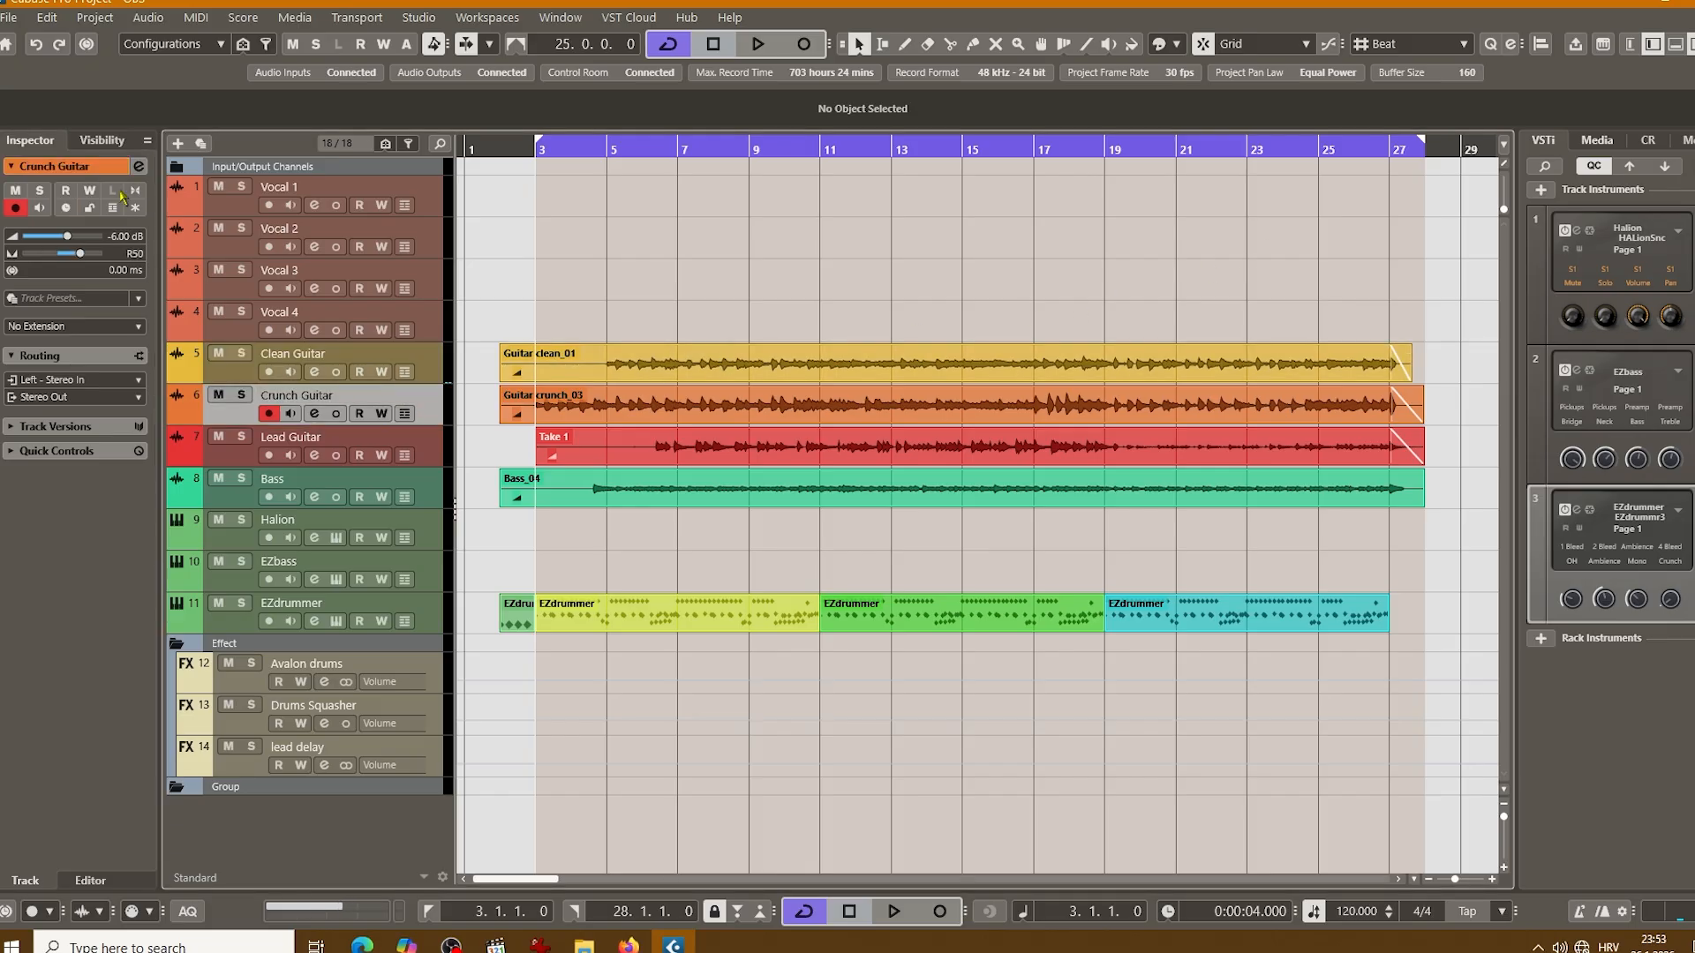
left_click(139, 166)
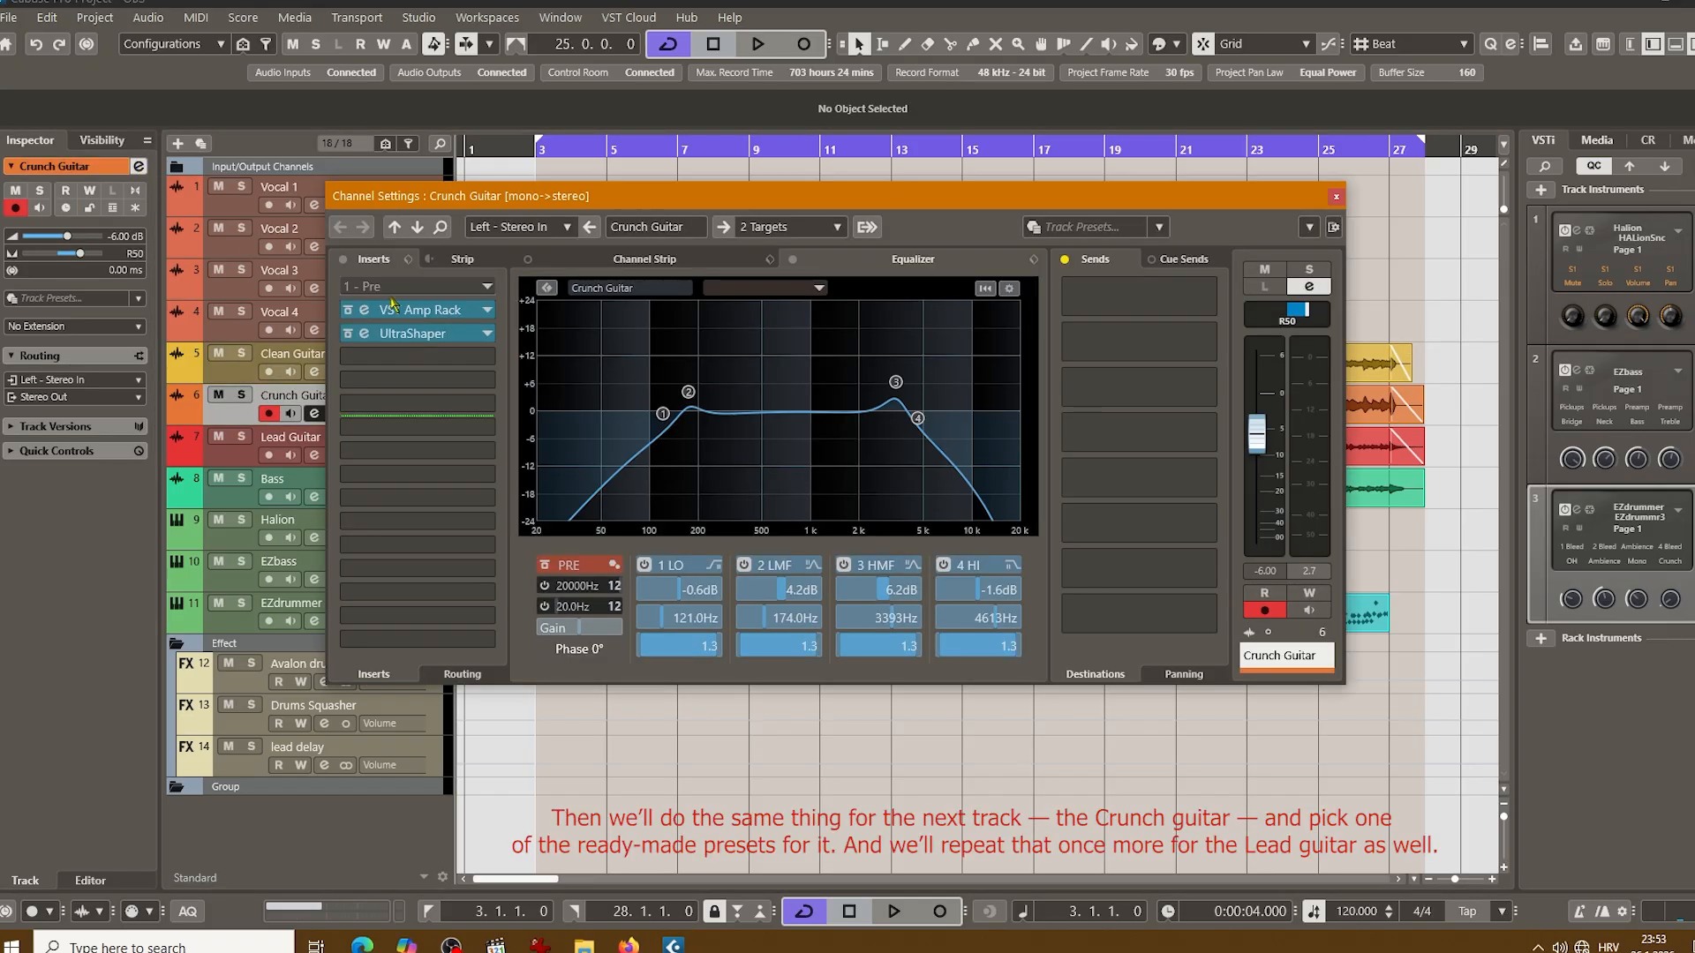
left_click(487, 310)
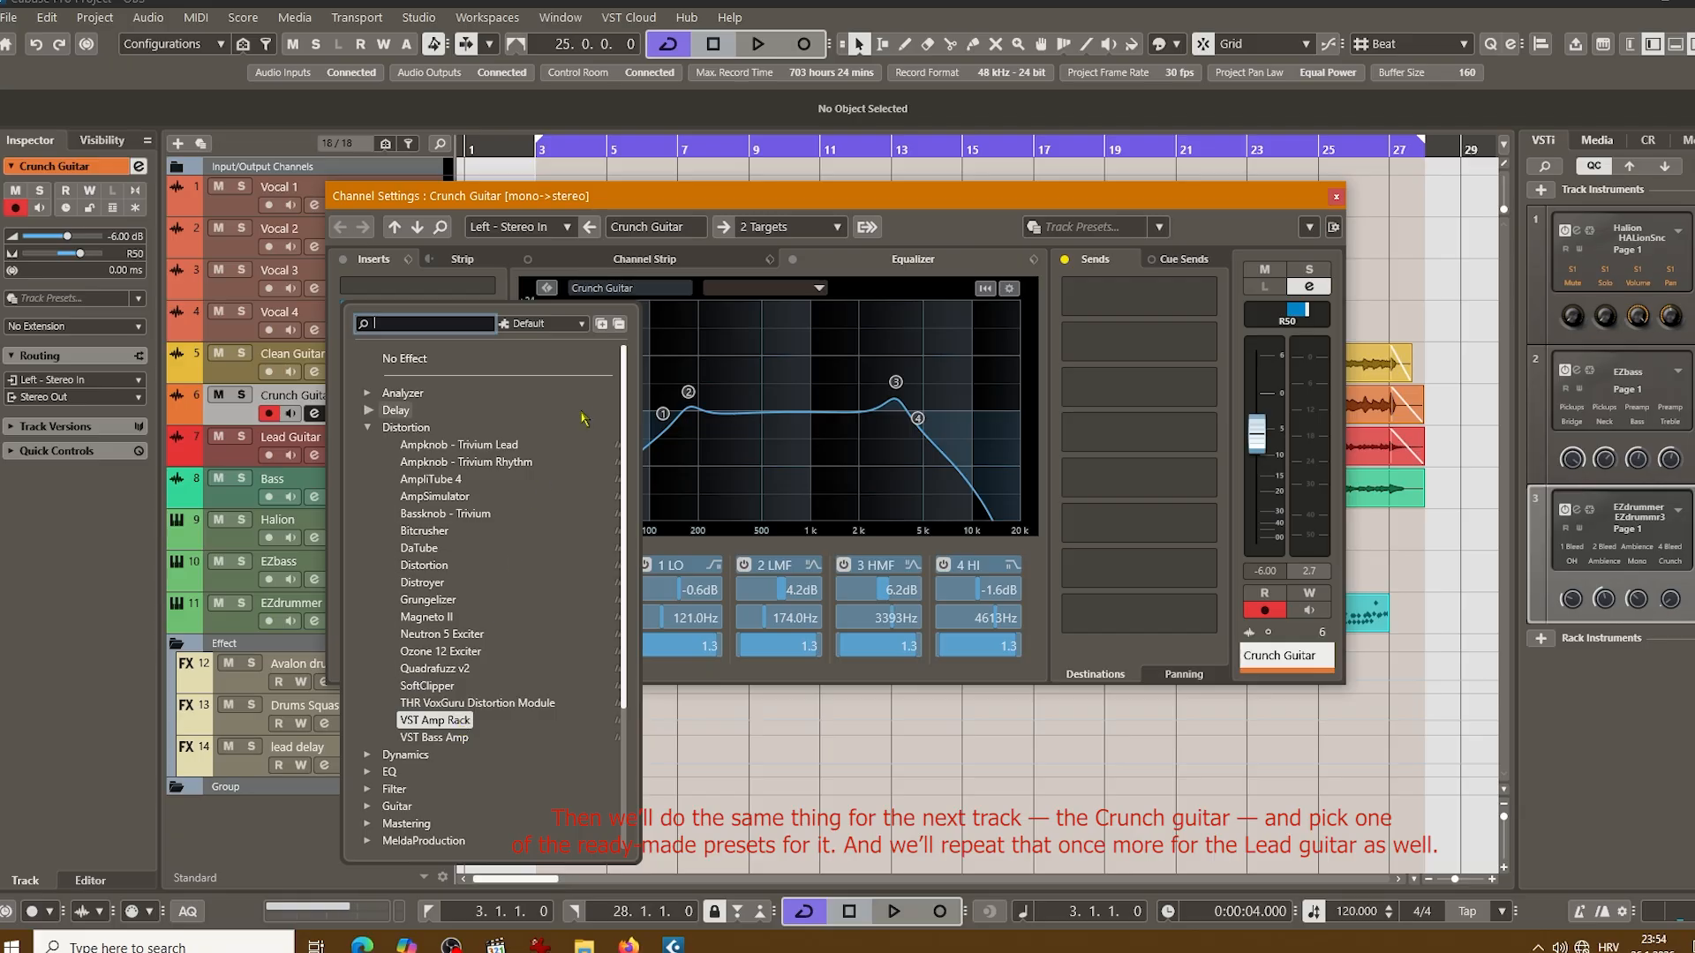
left_click(918, 201)
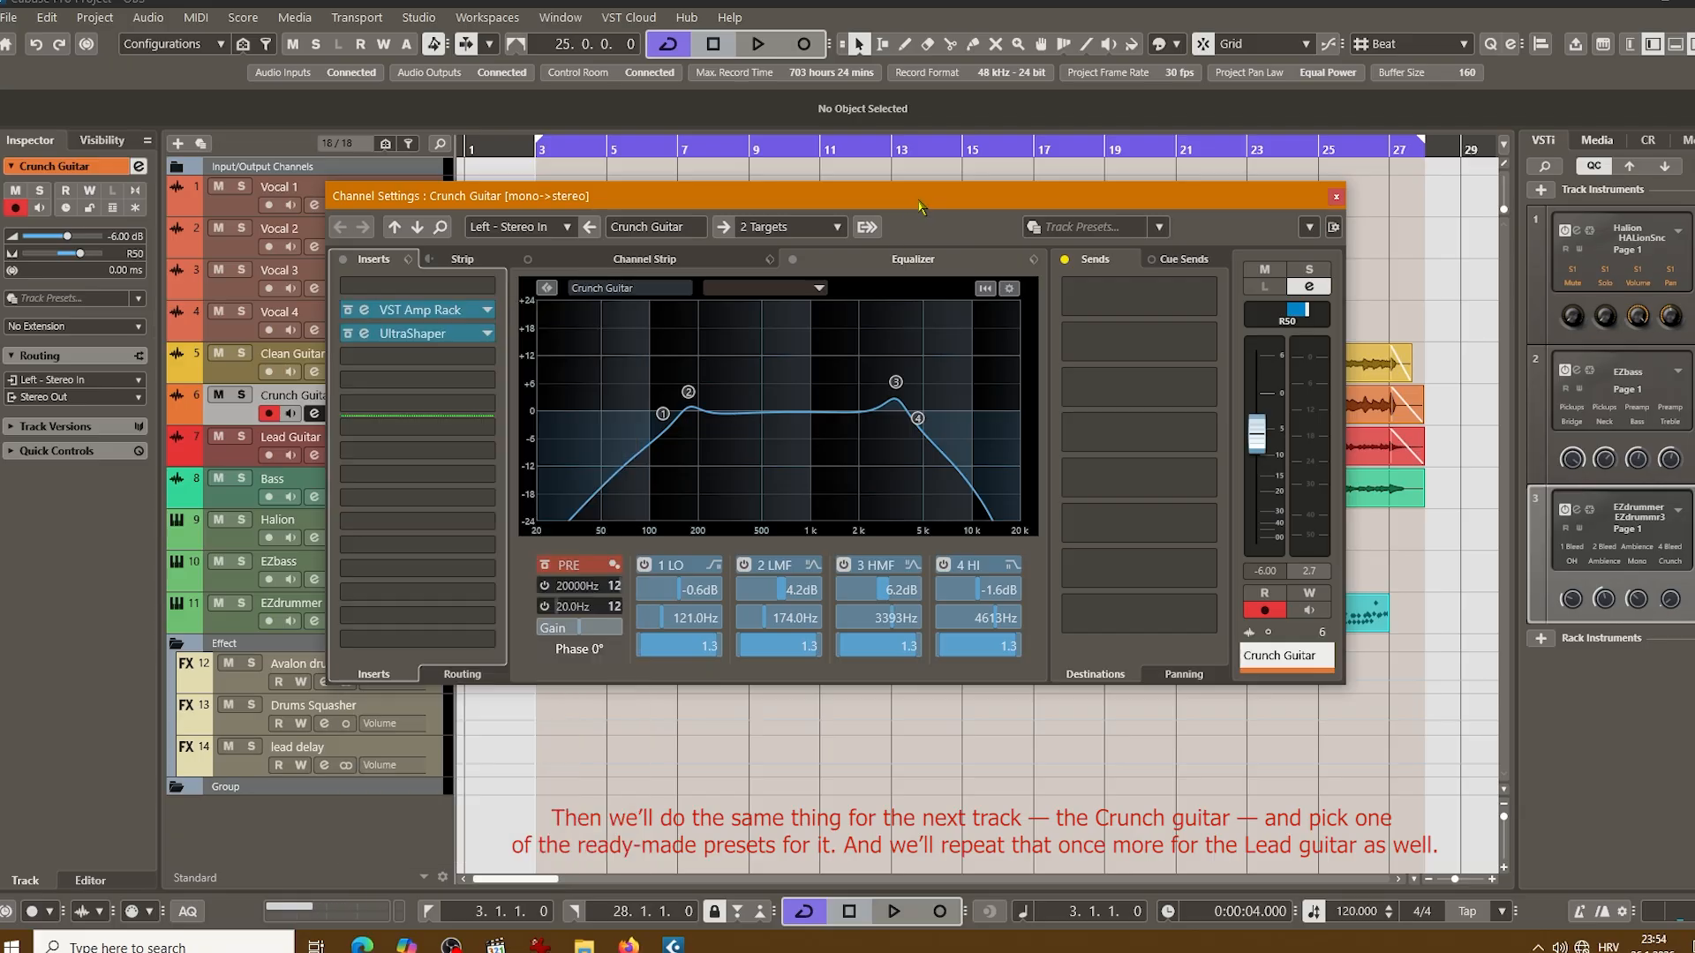
left_click(363, 309)
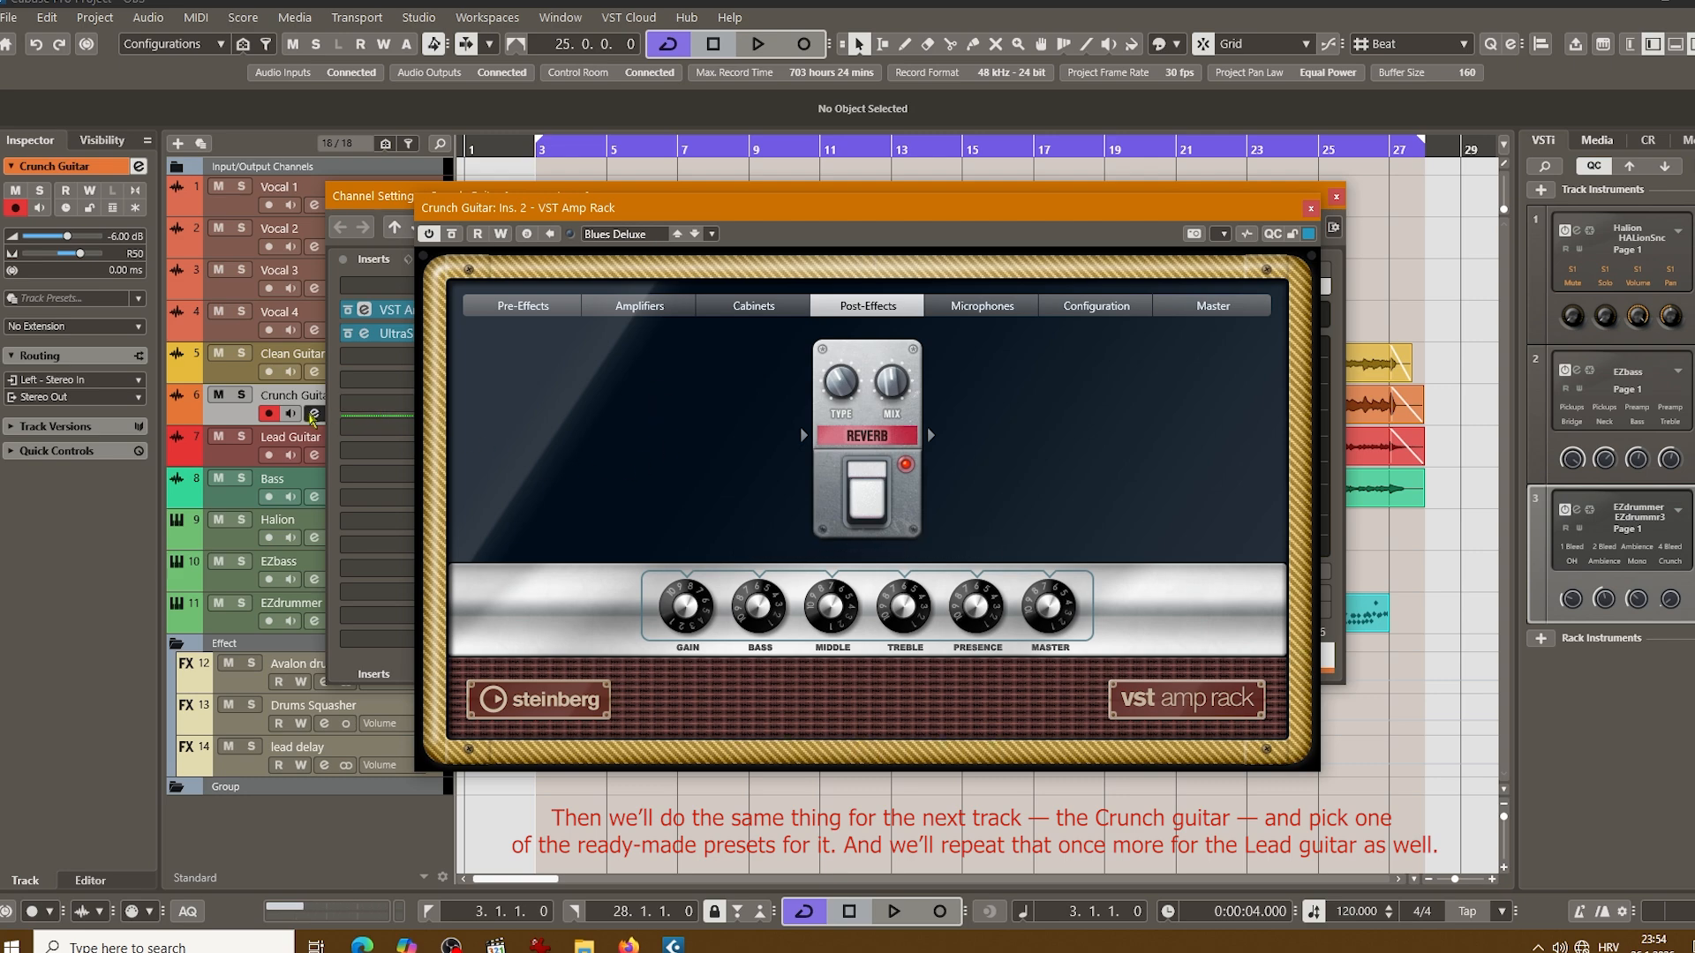
left_click_drag(1140, 215, 1016, 257)
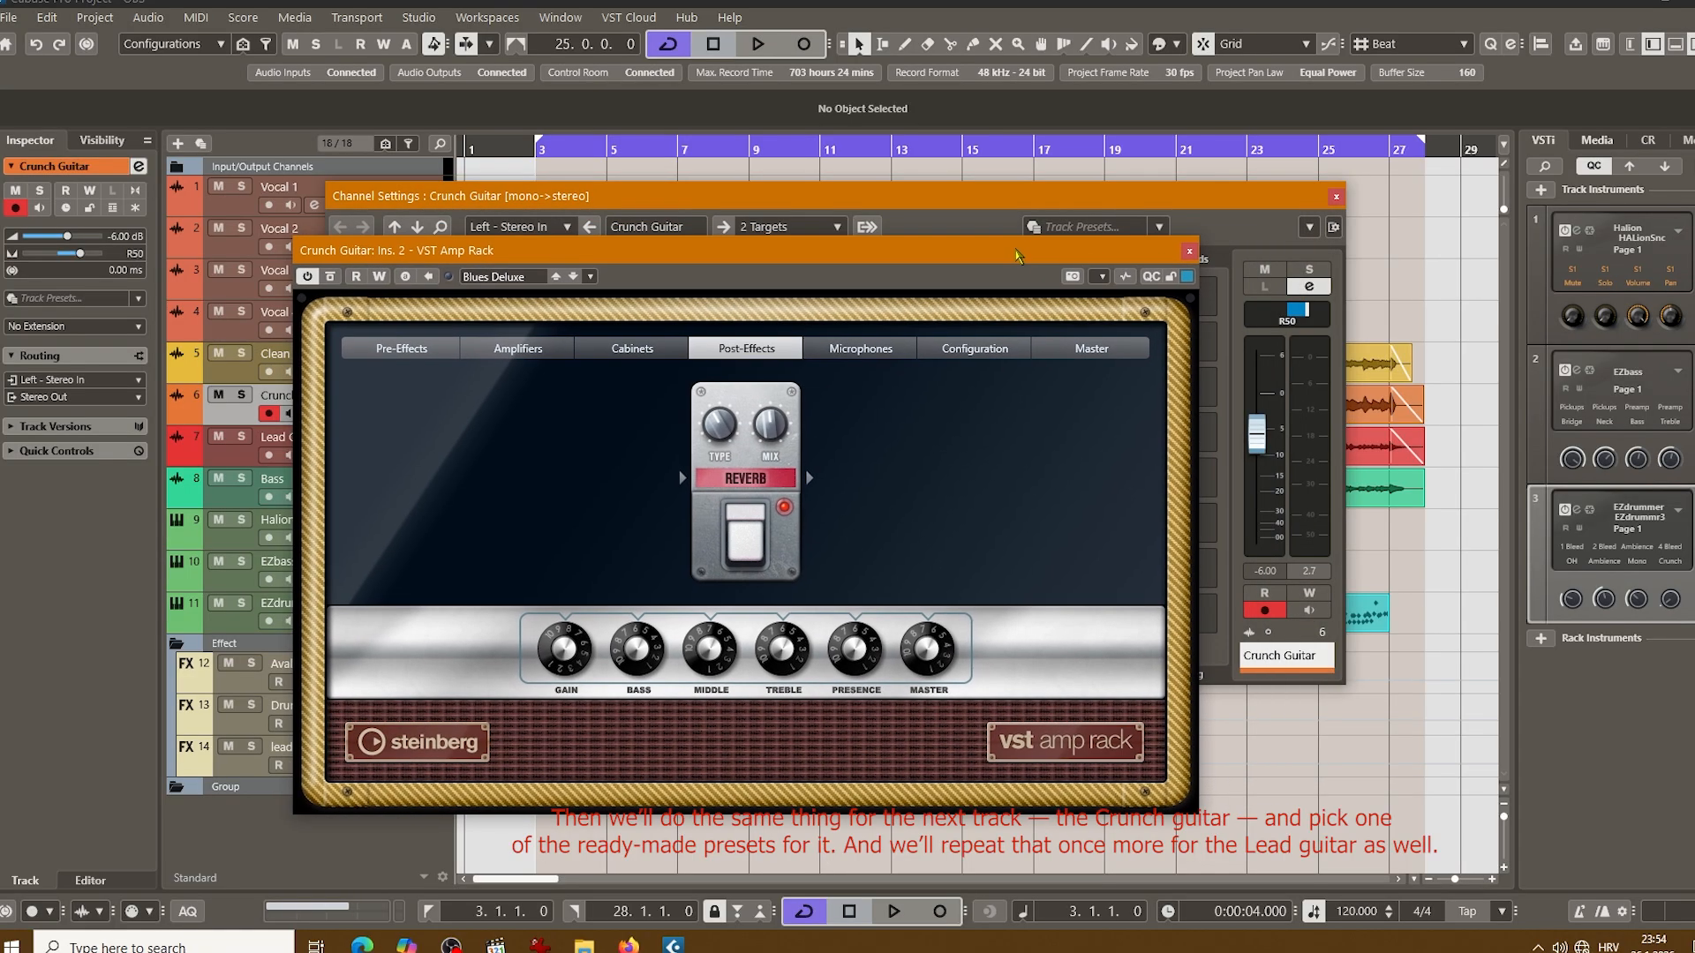
Step: Turn on input monitoring for the Crunch Guitar channel and close its channel settings and amp plug-in
left_click(1334, 631)
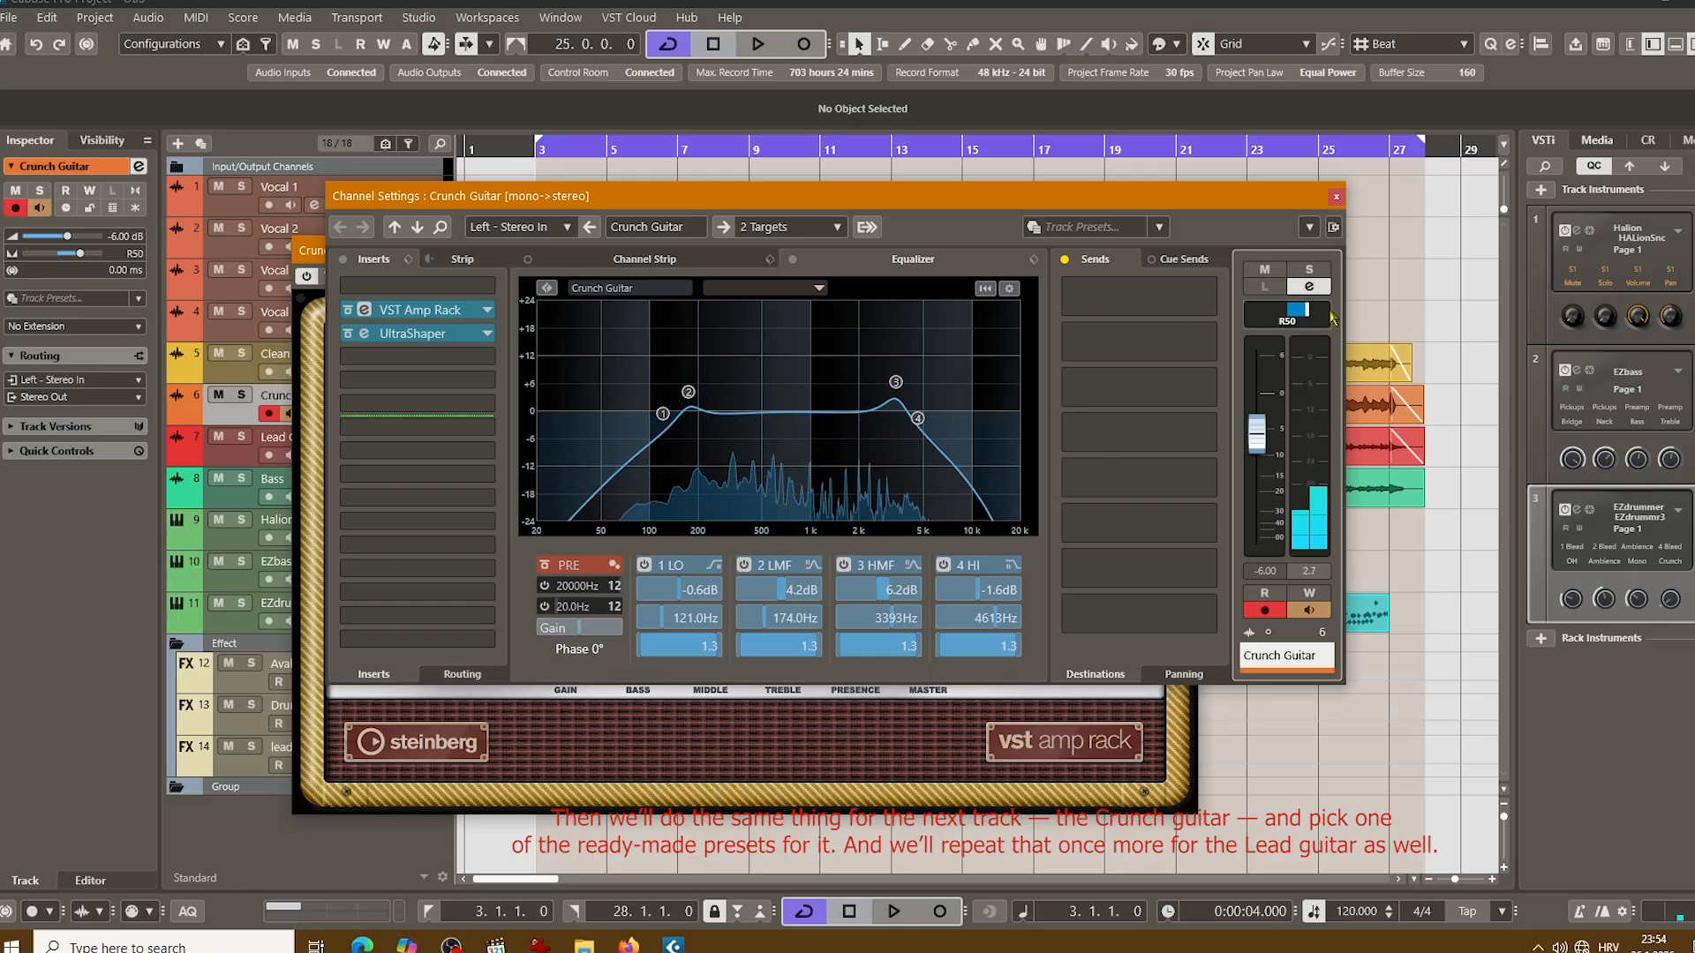
left_click(1335, 197)
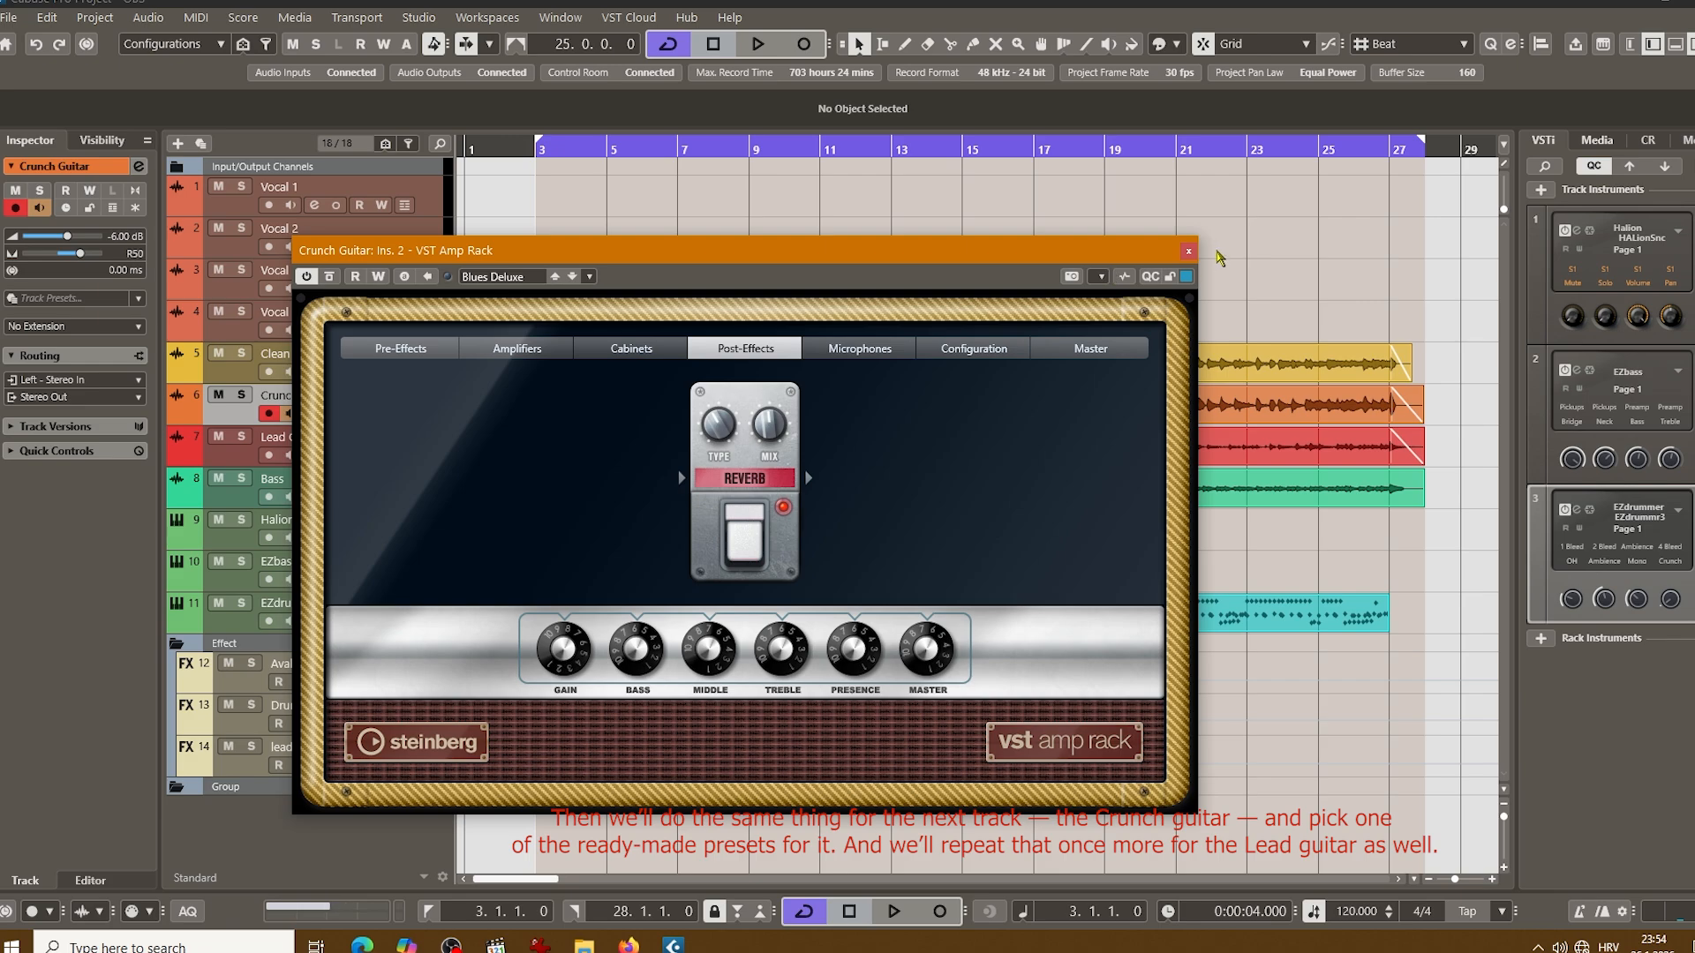
left_click(1188, 252)
Step: Select the Lead Guitar track and open the VST Amp Rack insert from its channel settings
left_click(434, 457)
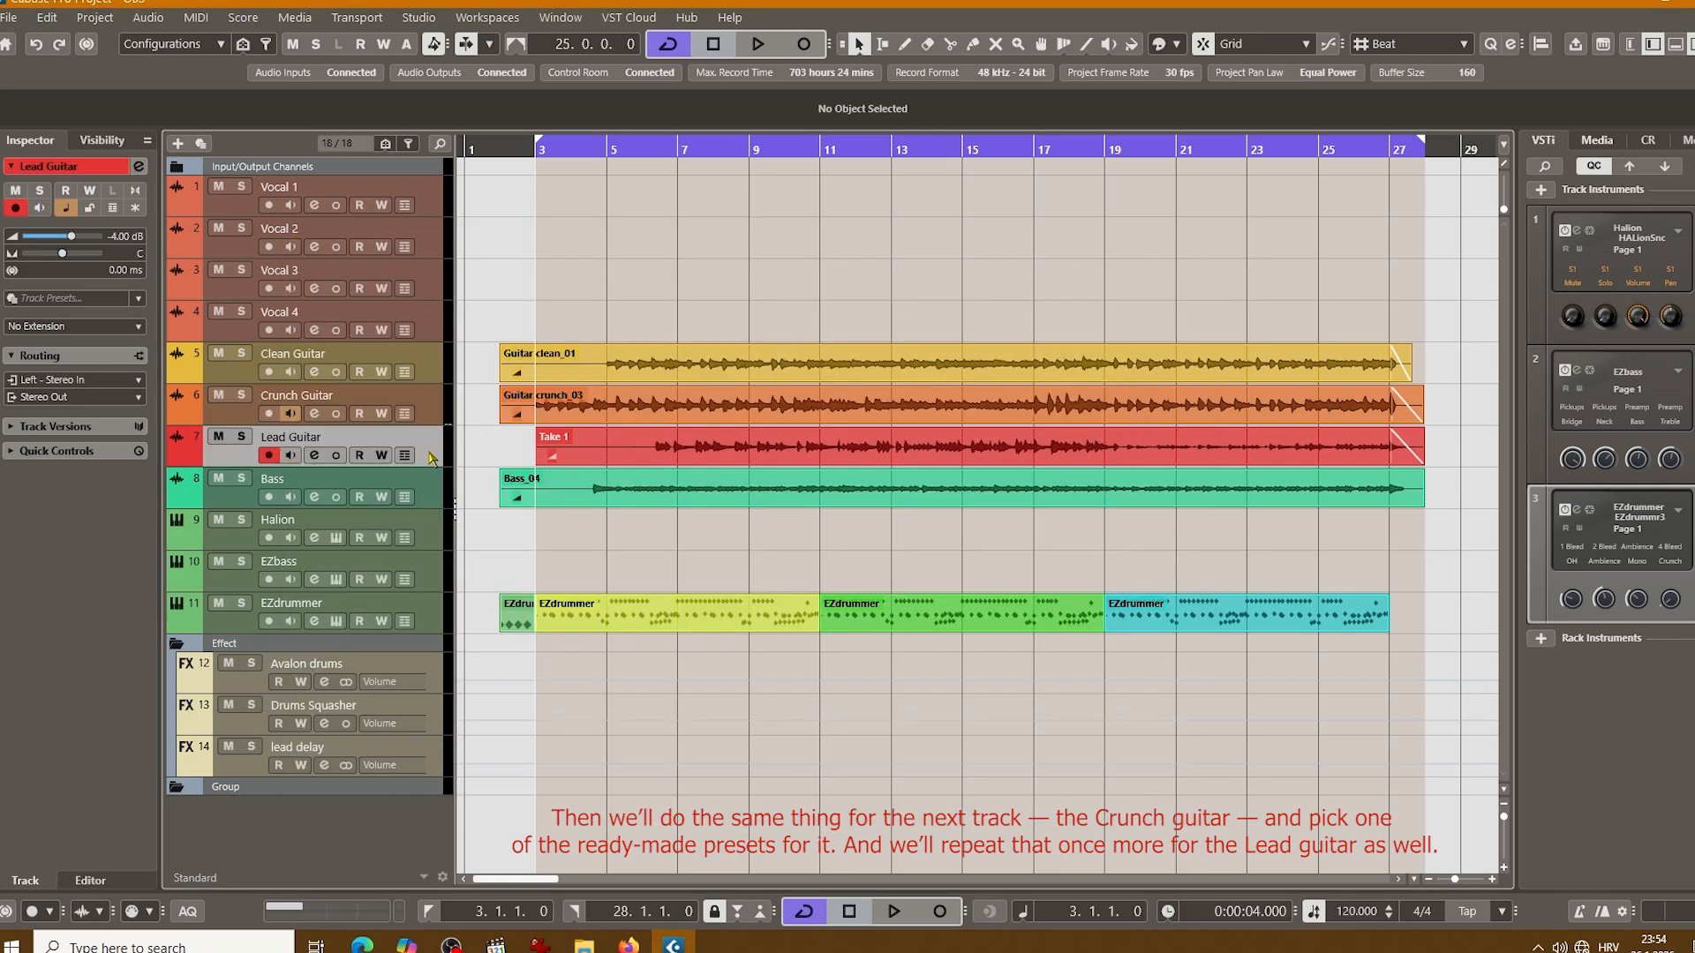
left_click(138, 166)
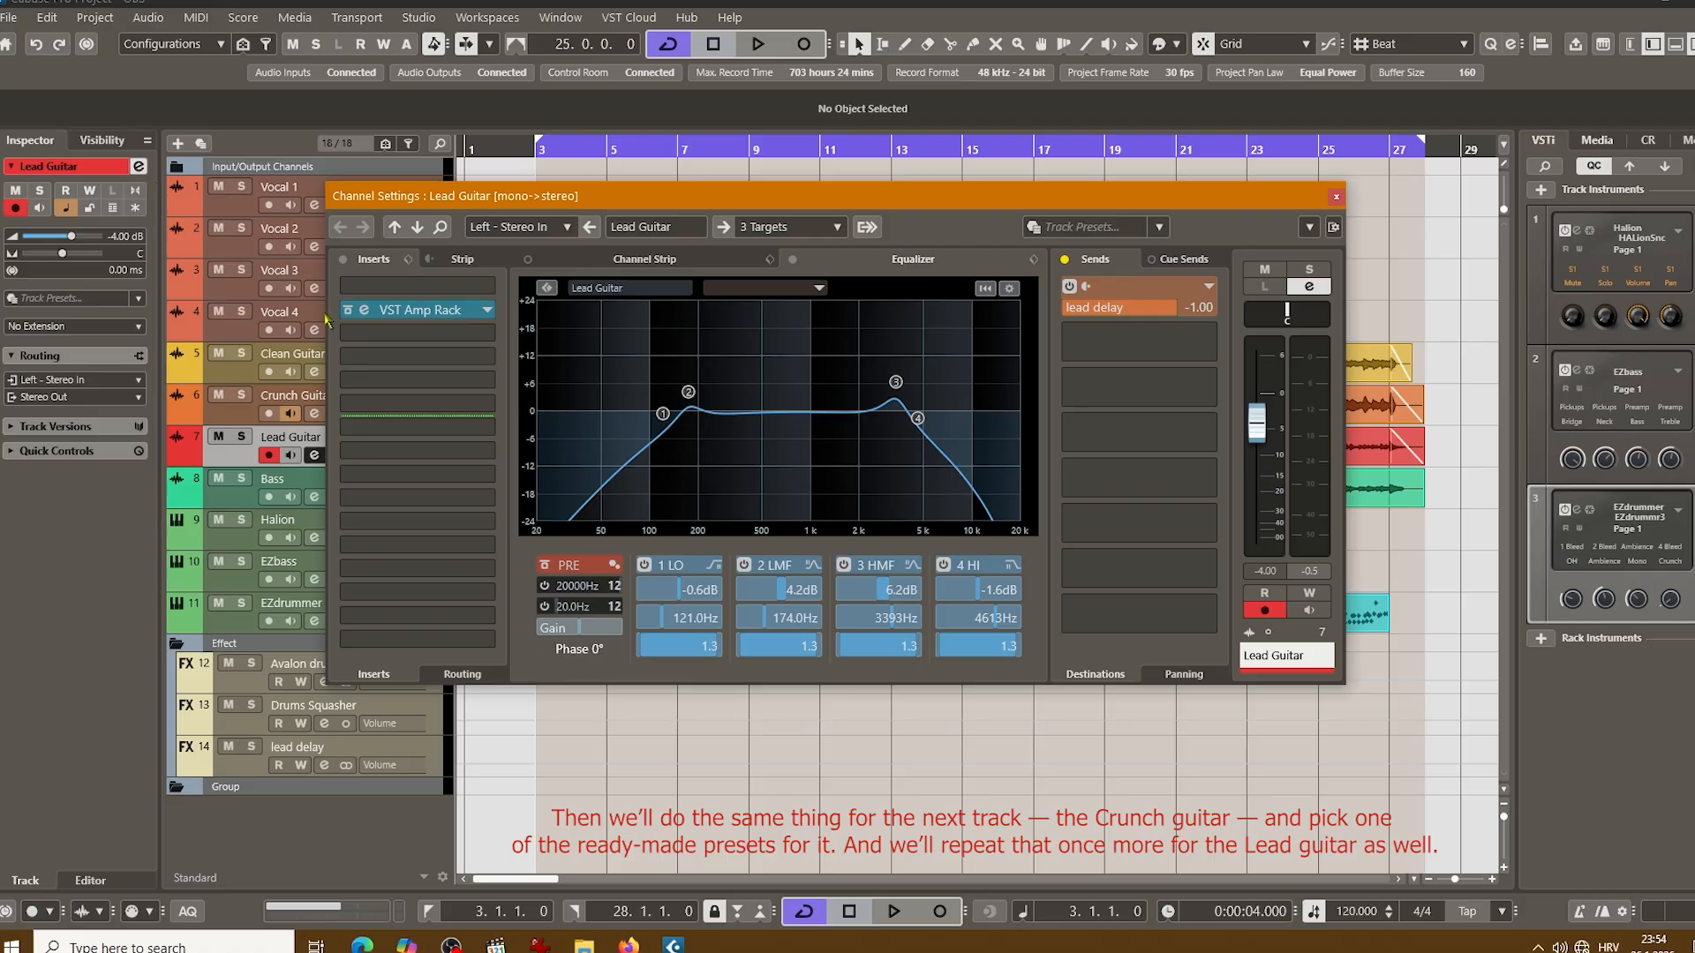
left_click(363, 309)
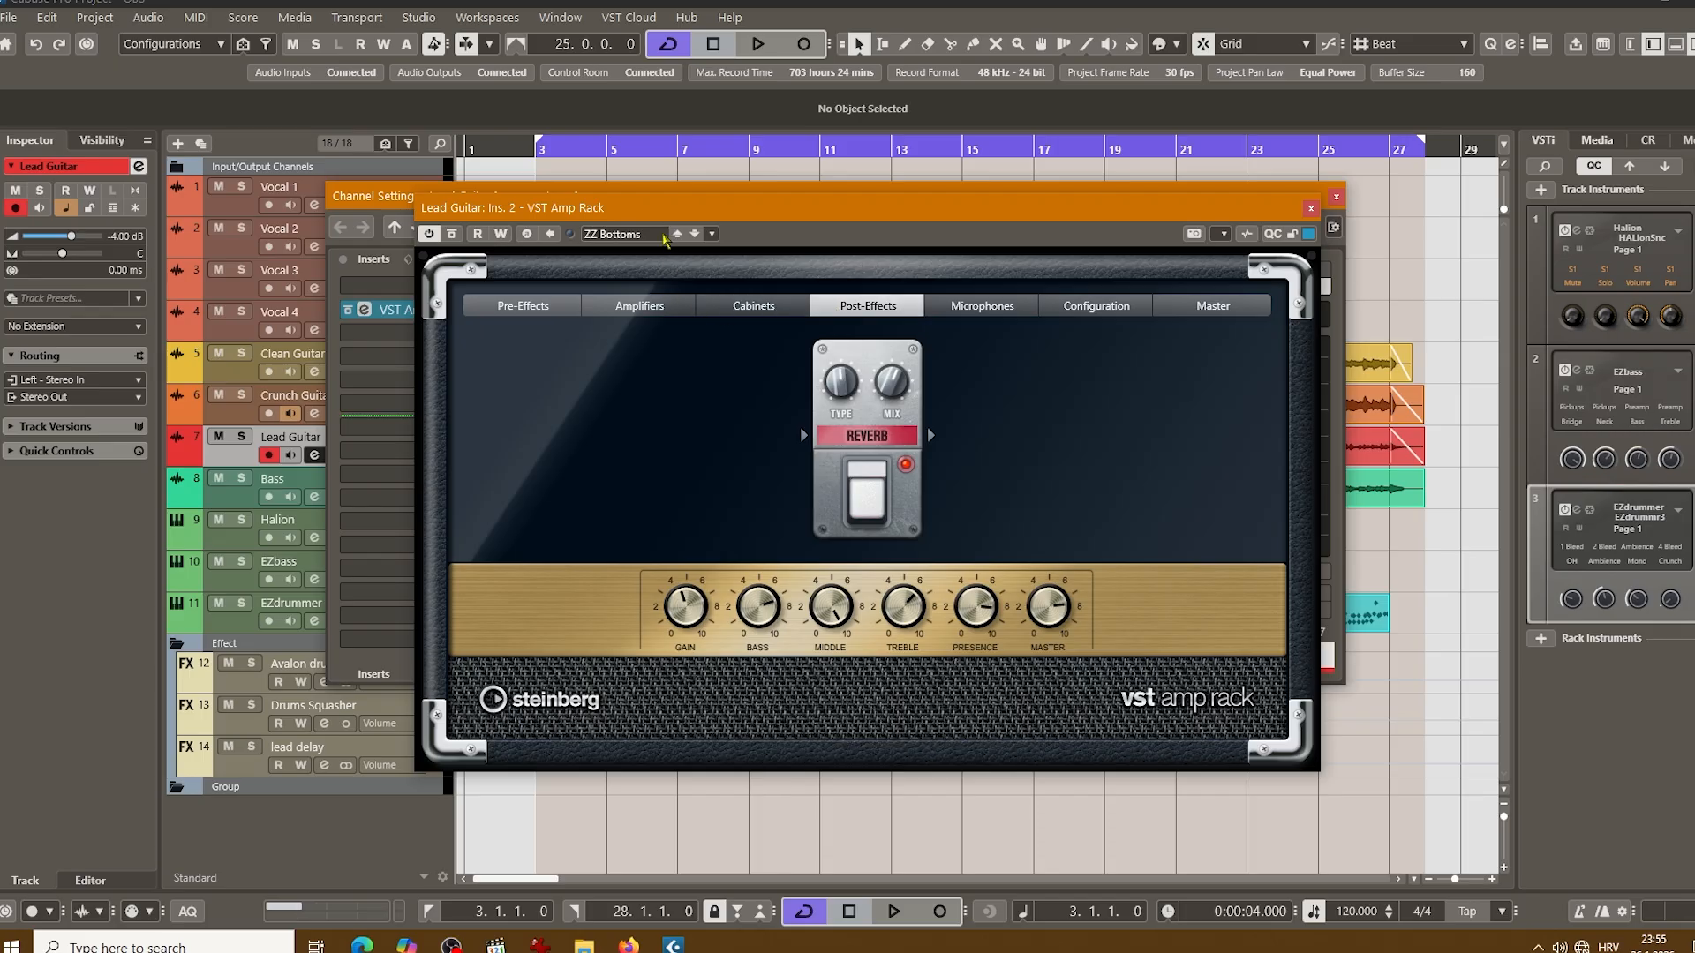
Step: Examine the Lead Guitar amp plug-in's effects, amplifiers, cabinets, microphones, configuration and master sections, and close it and the channel settings
left_click(512, 309)
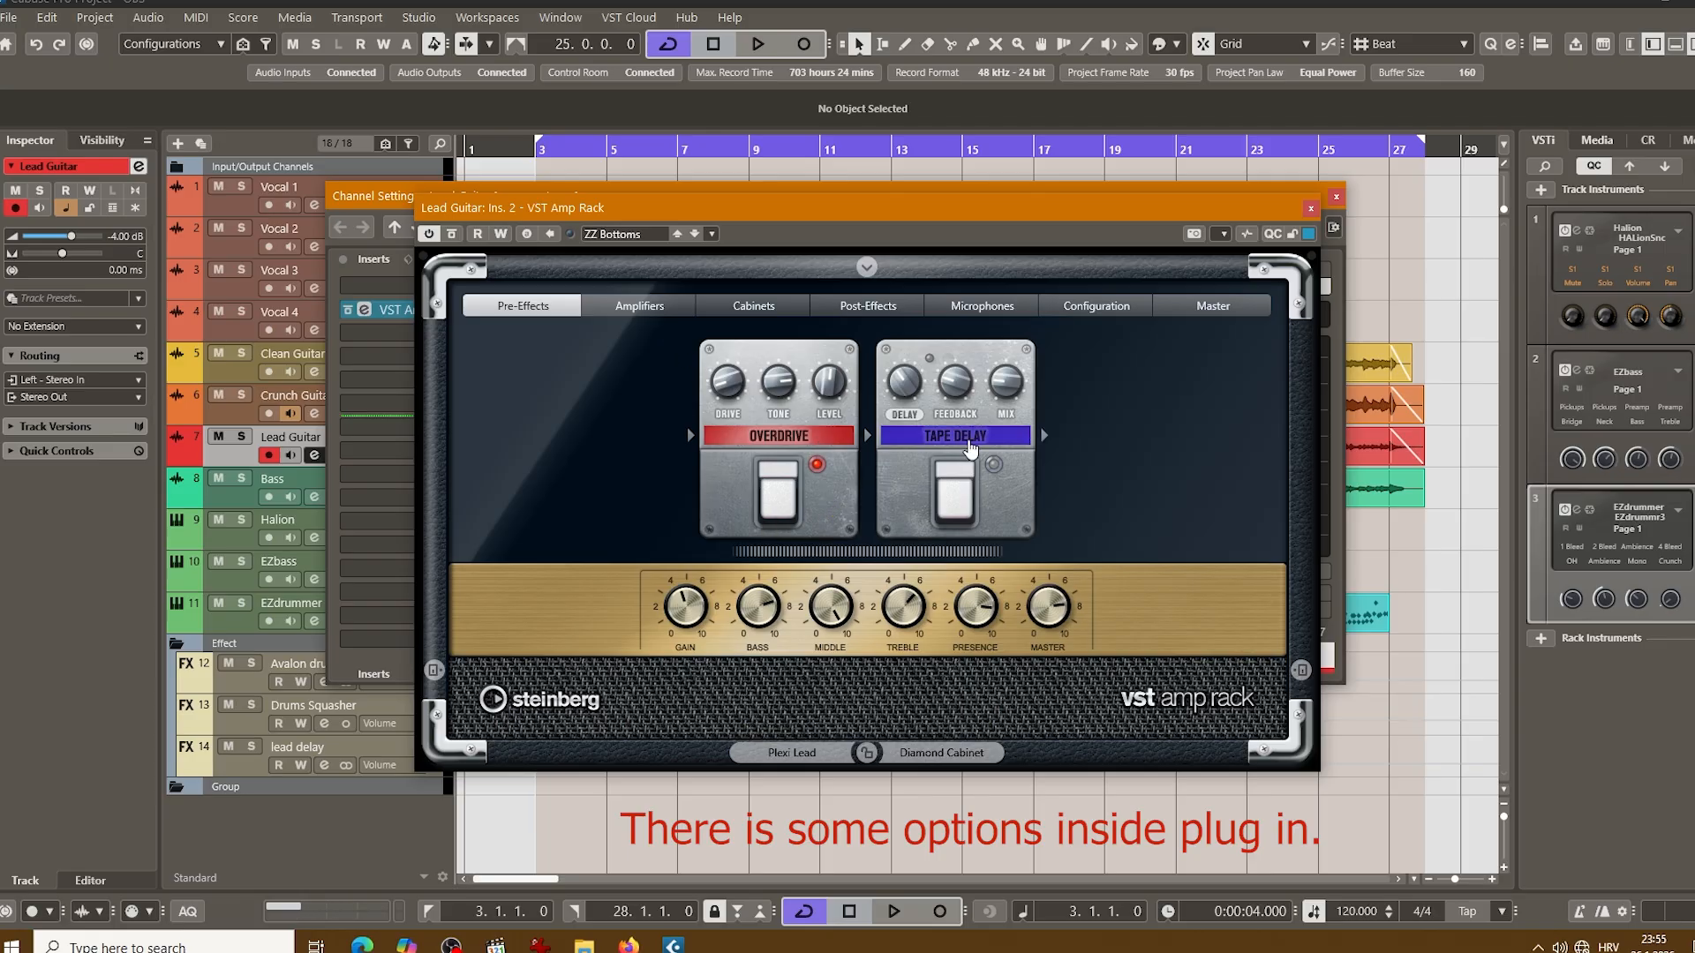
left_click(639, 305)
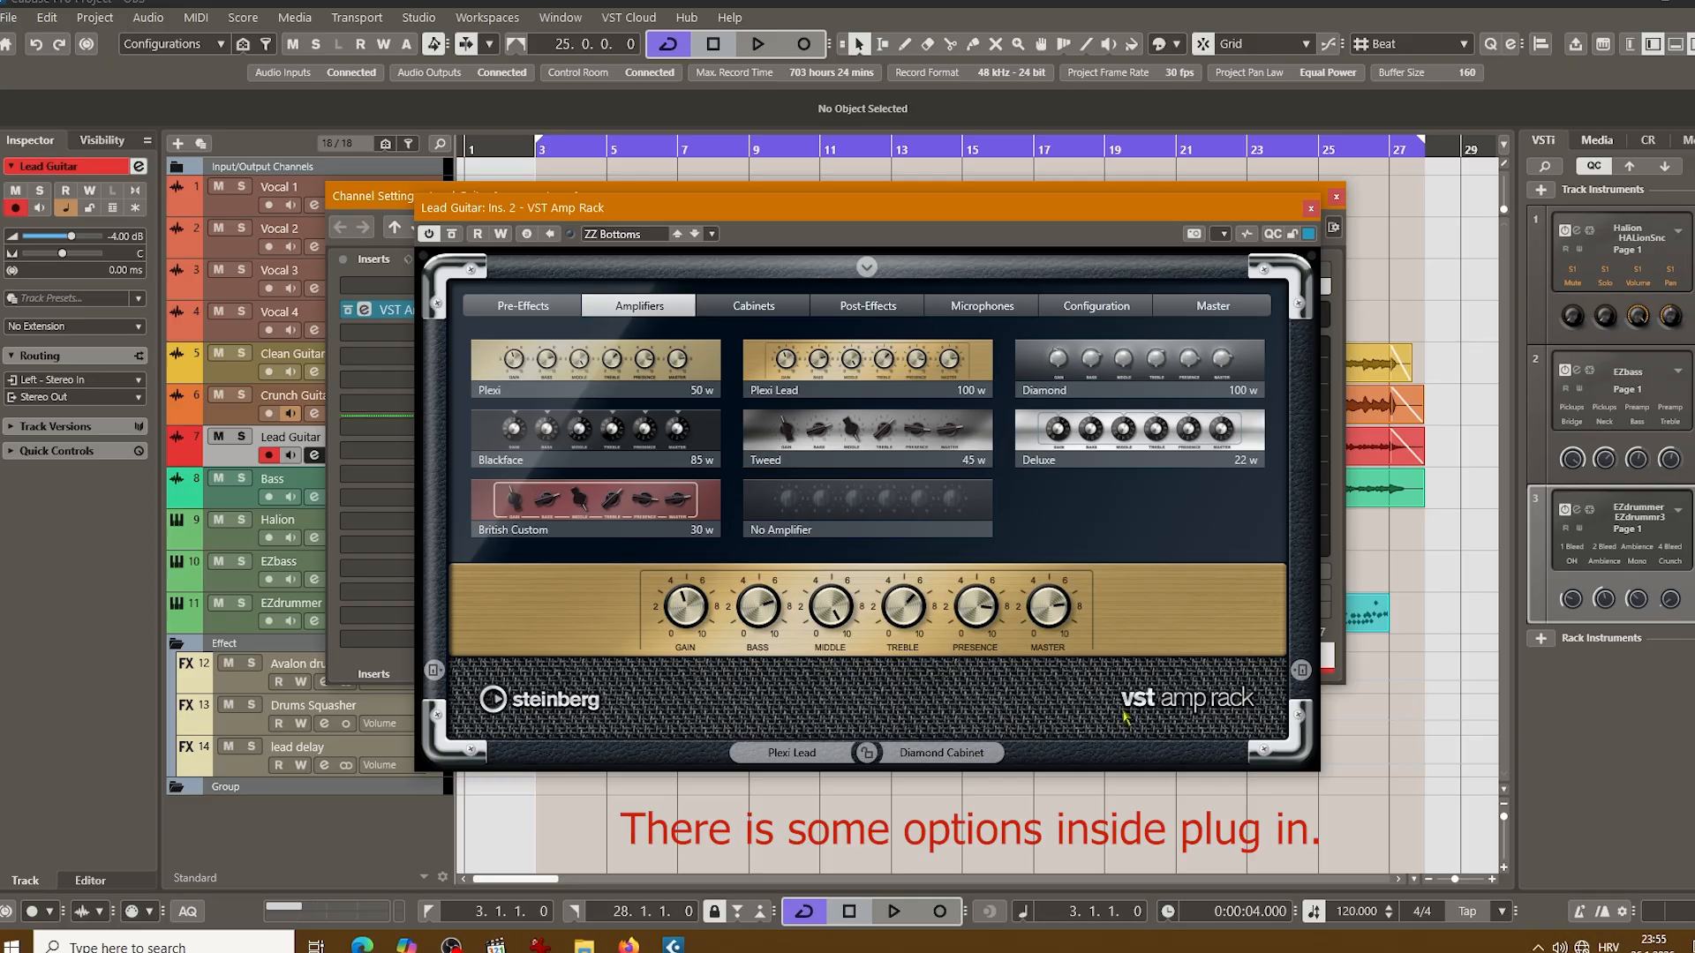
mouse_move(922, 676)
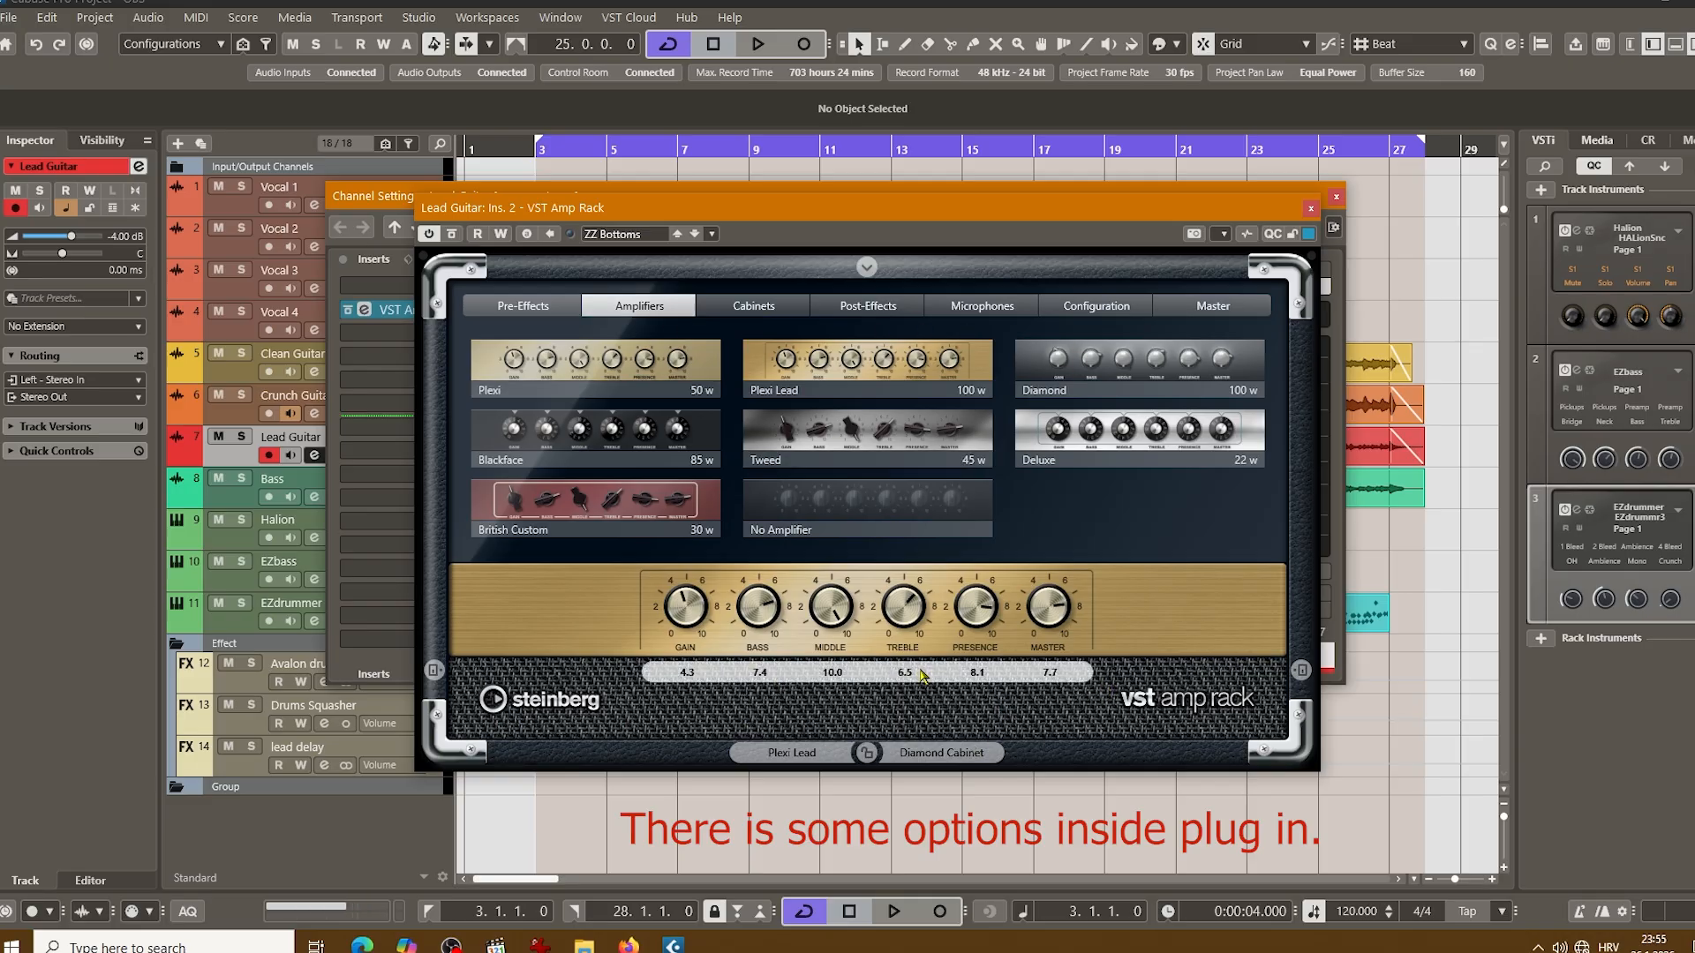
left_click(764, 314)
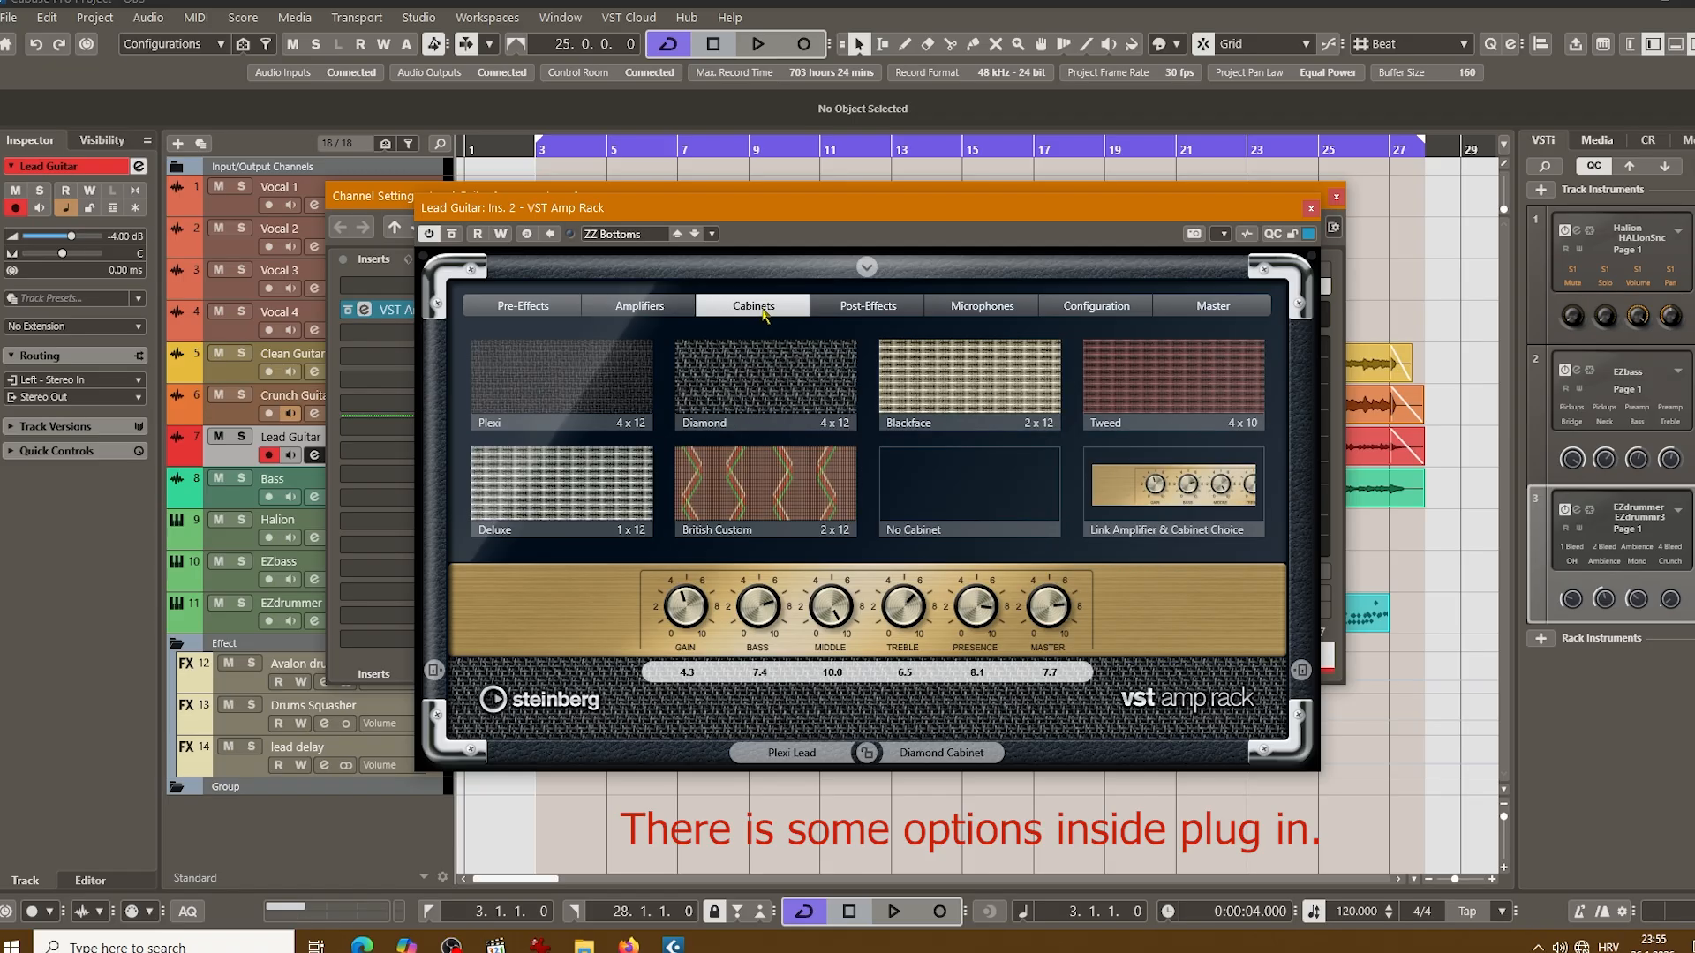
left_click(868, 306)
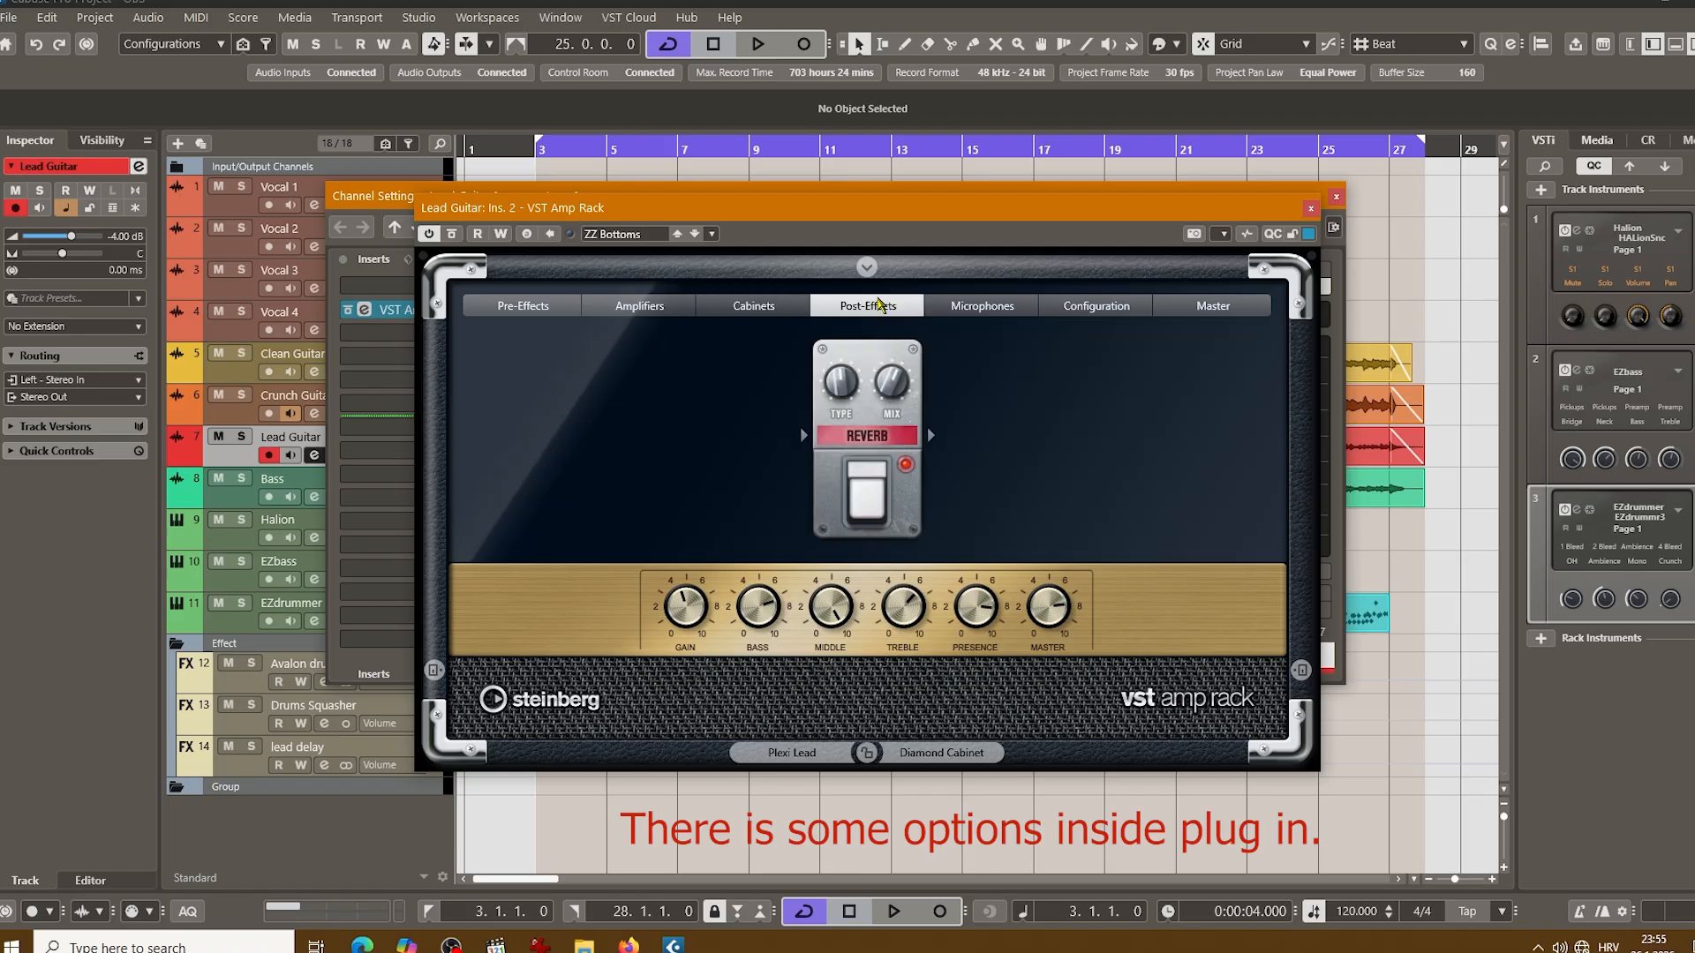
left_click(984, 307)
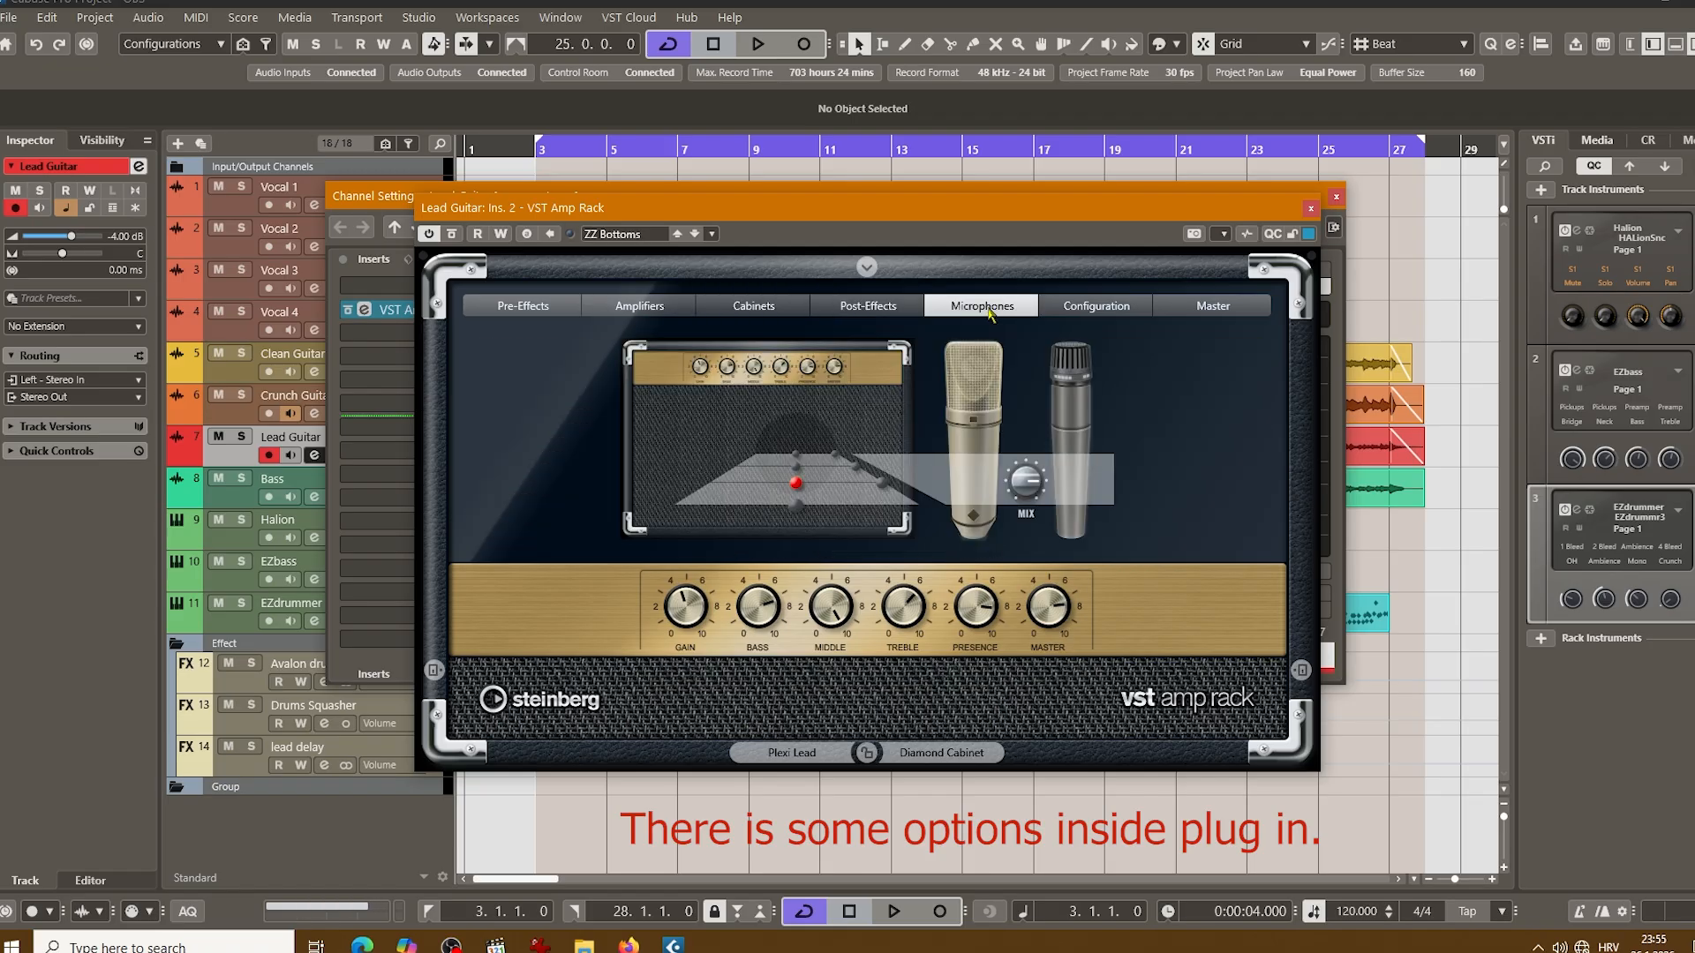
left_click(1078, 309)
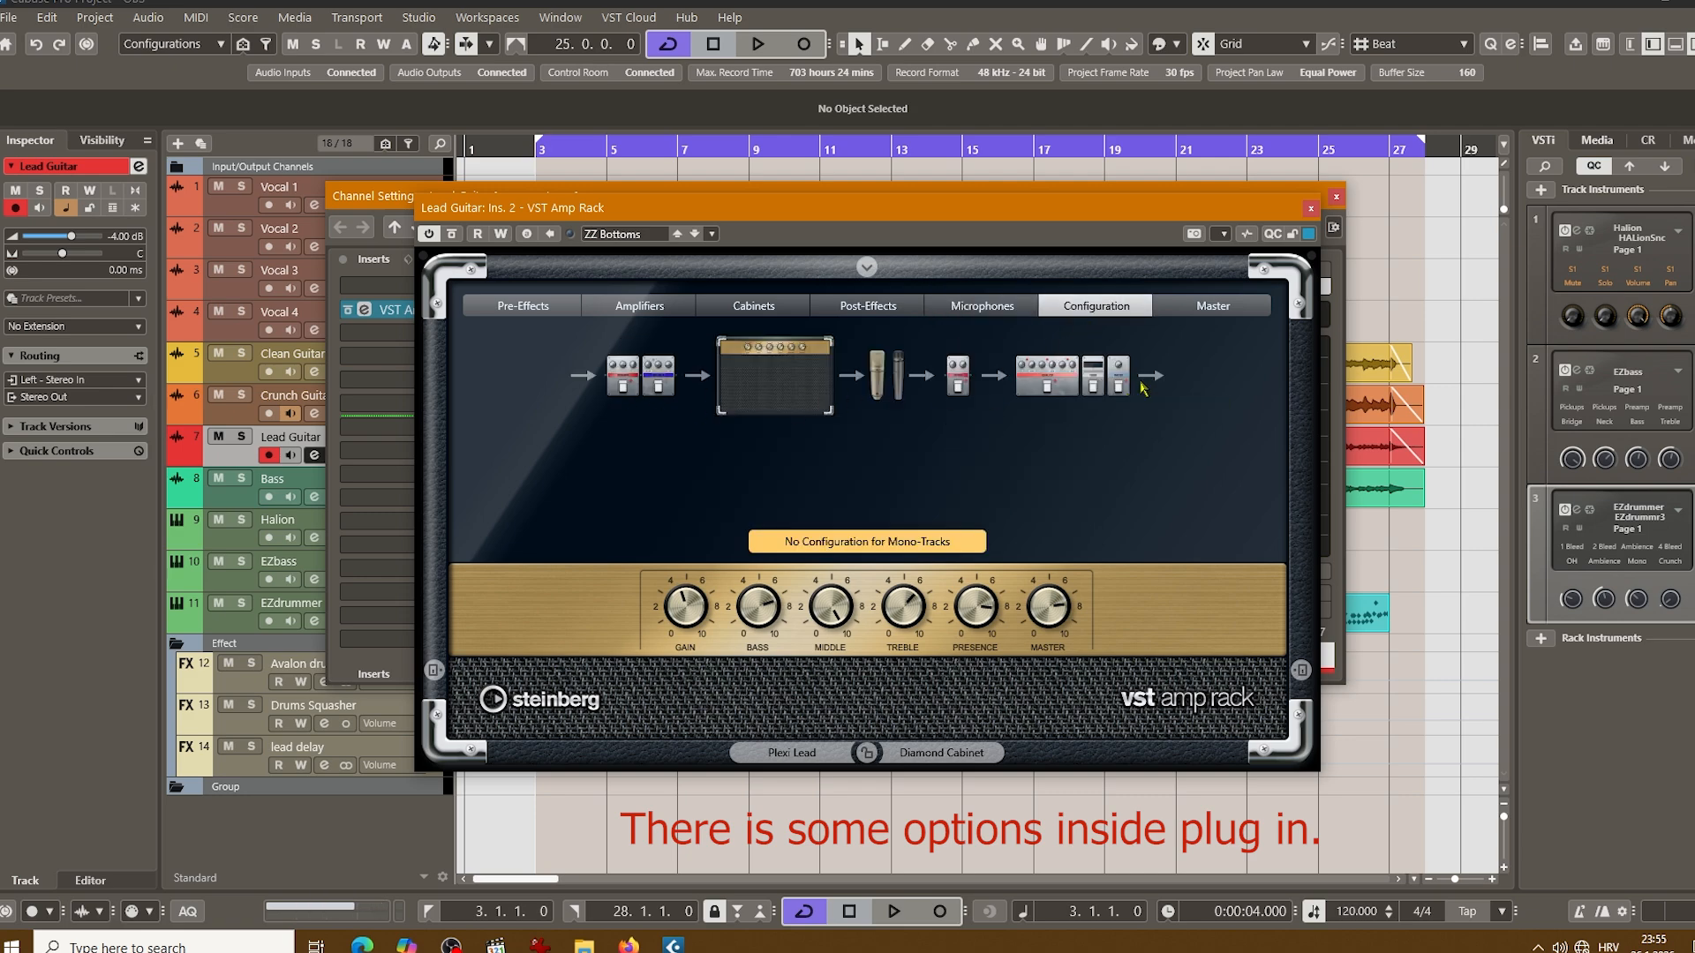
left_click(1201, 309)
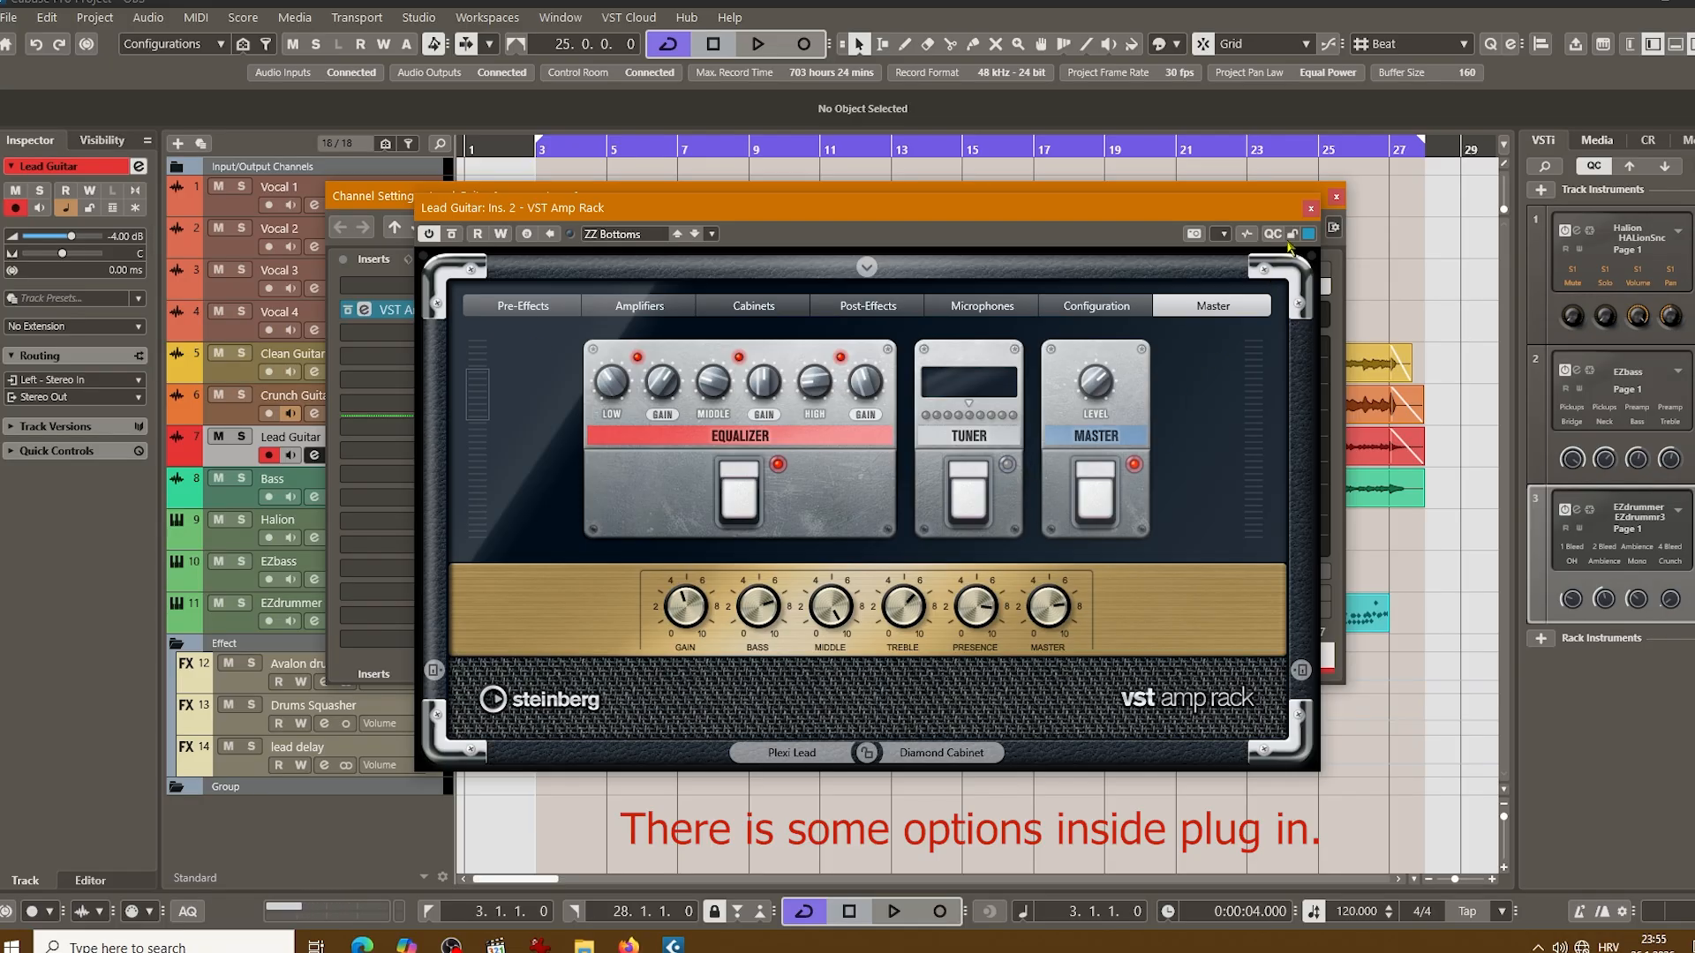
left_click(525, 307)
left_click(1310, 210)
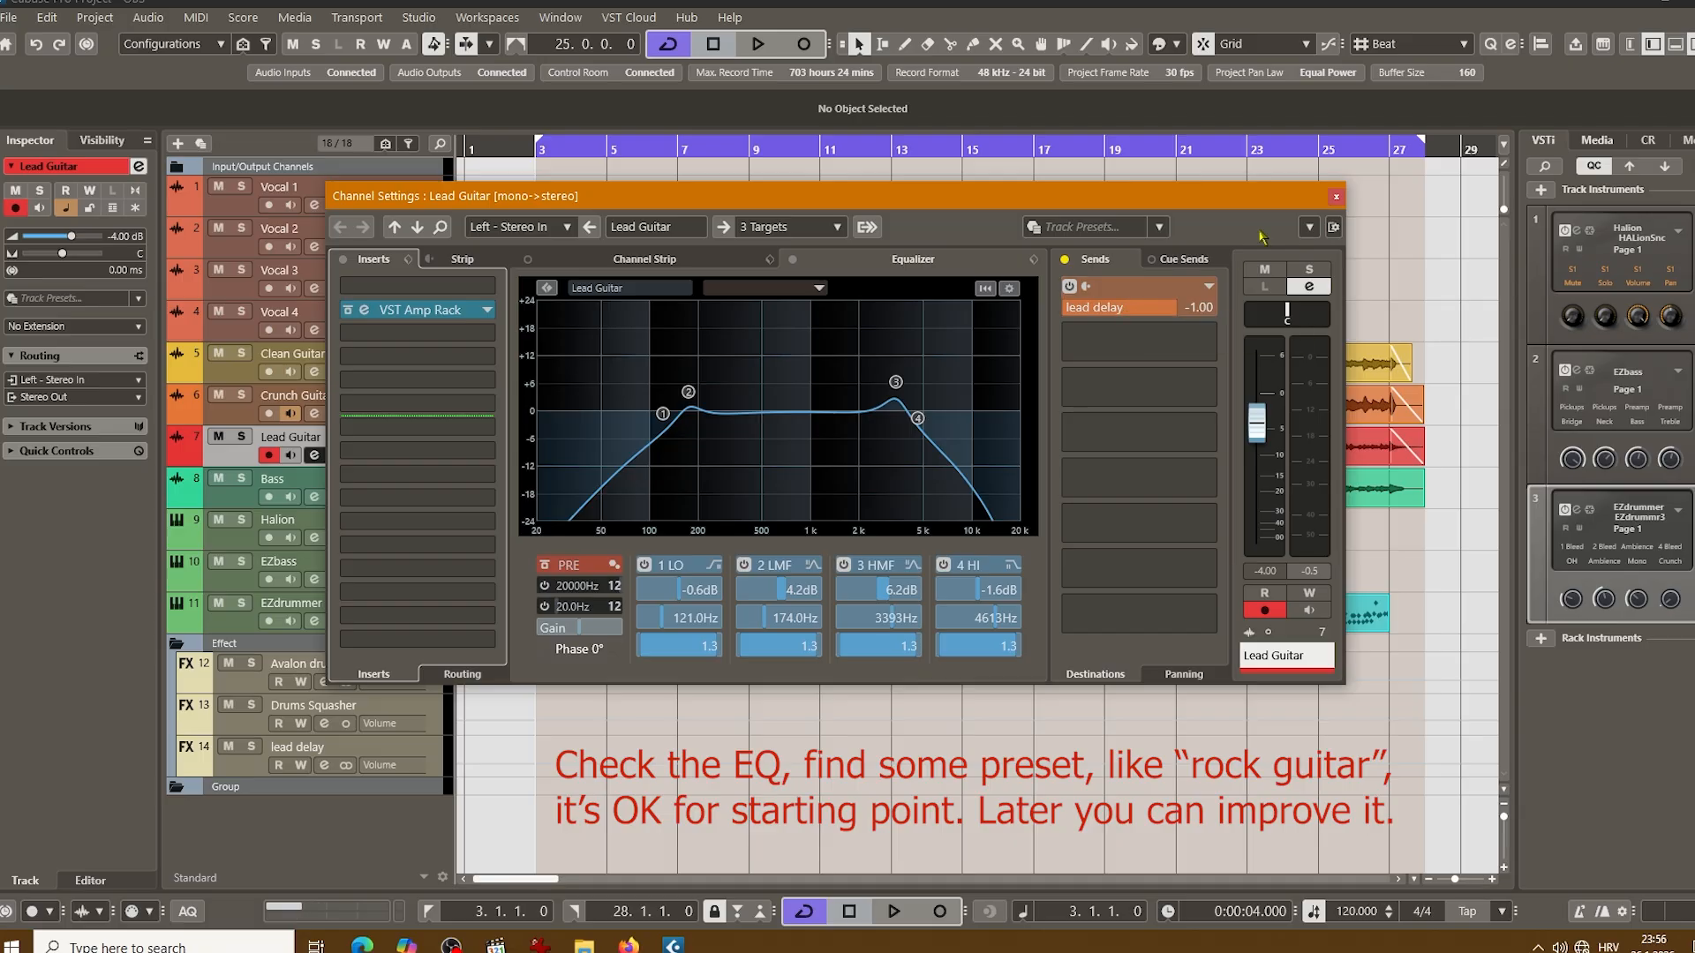
left_click(1337, 198)
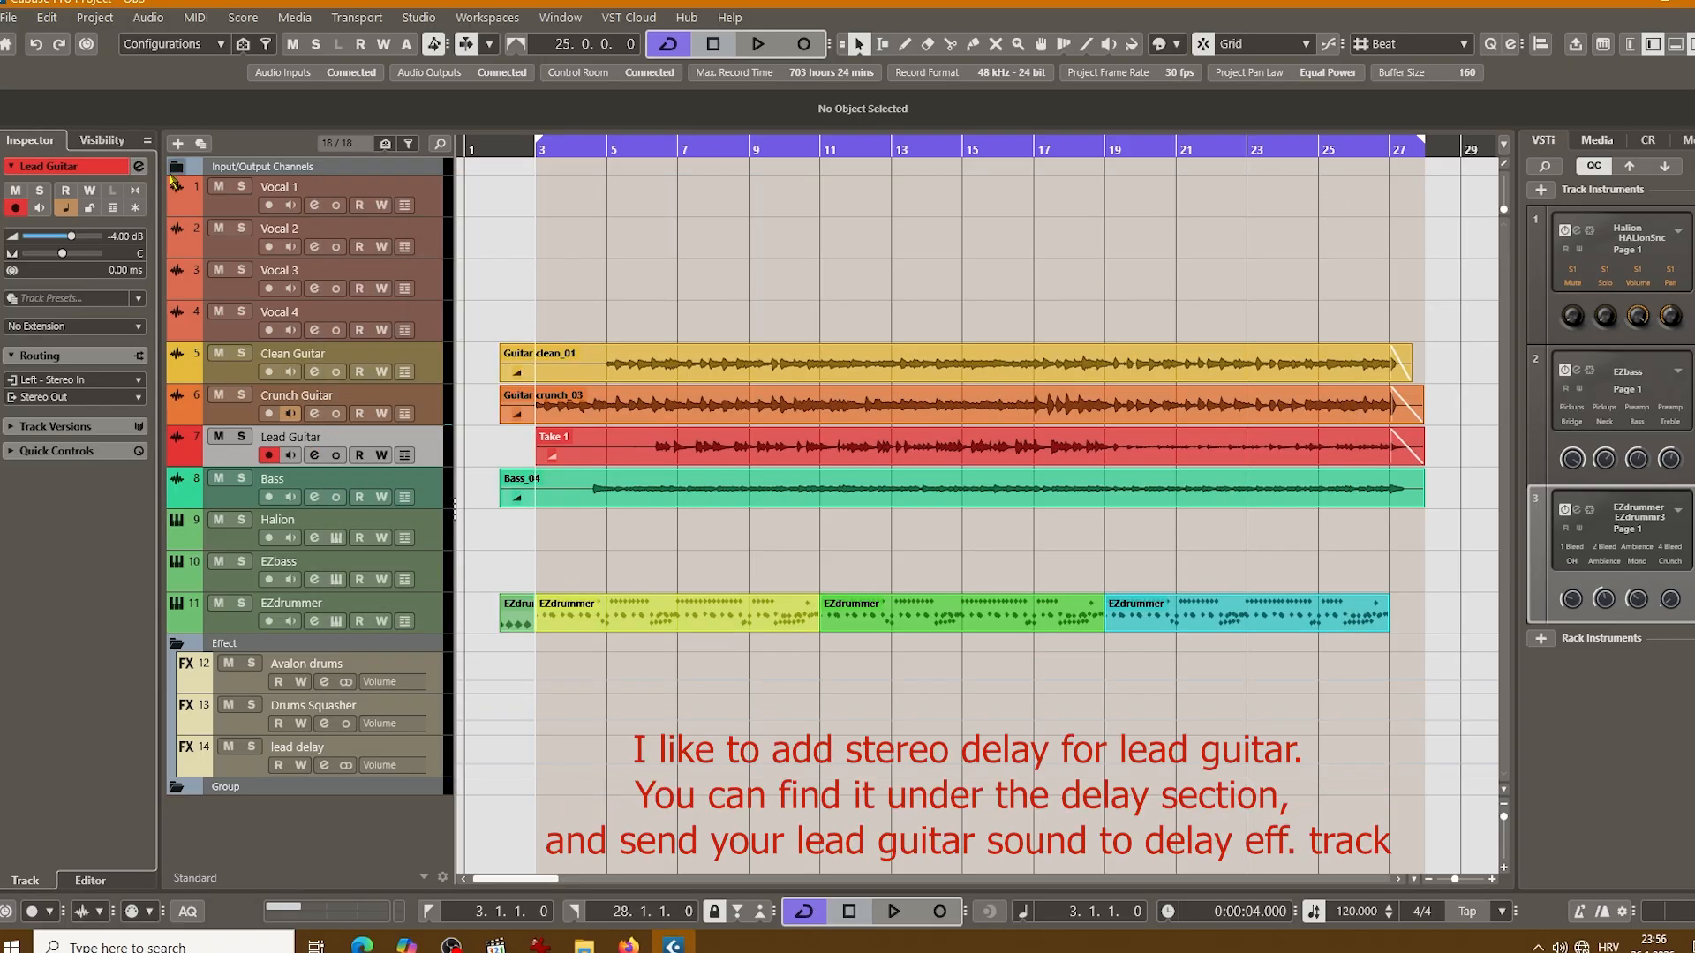
left_click(177, 144)
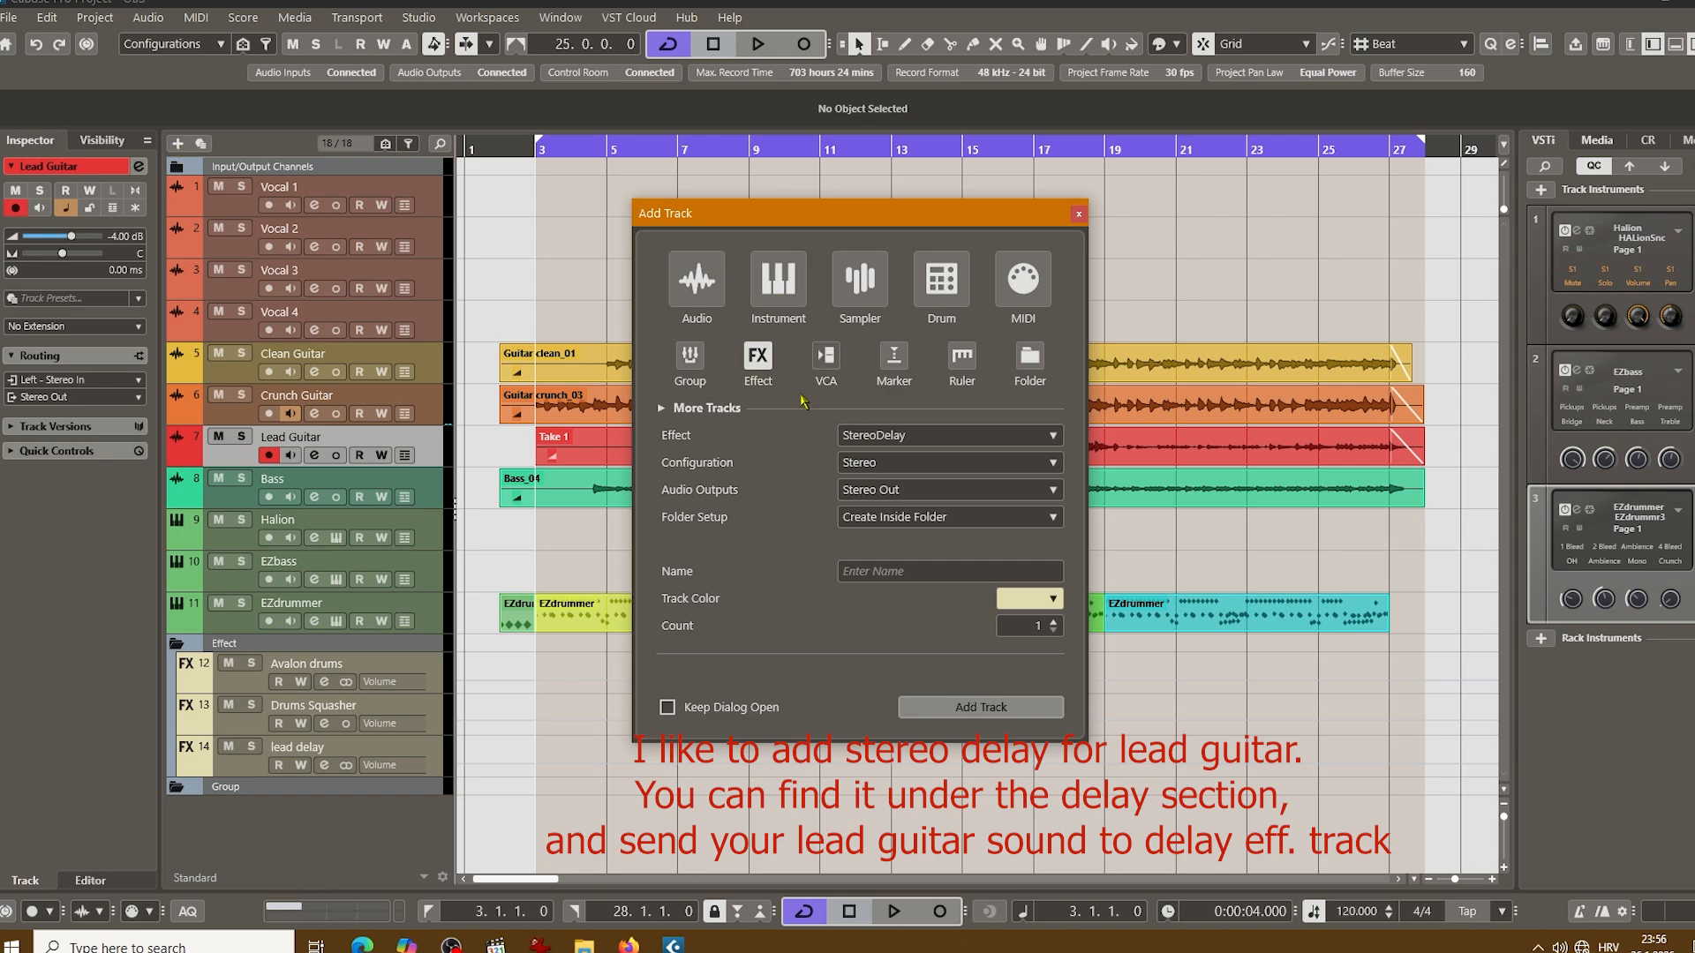
left_click(1055, 438)
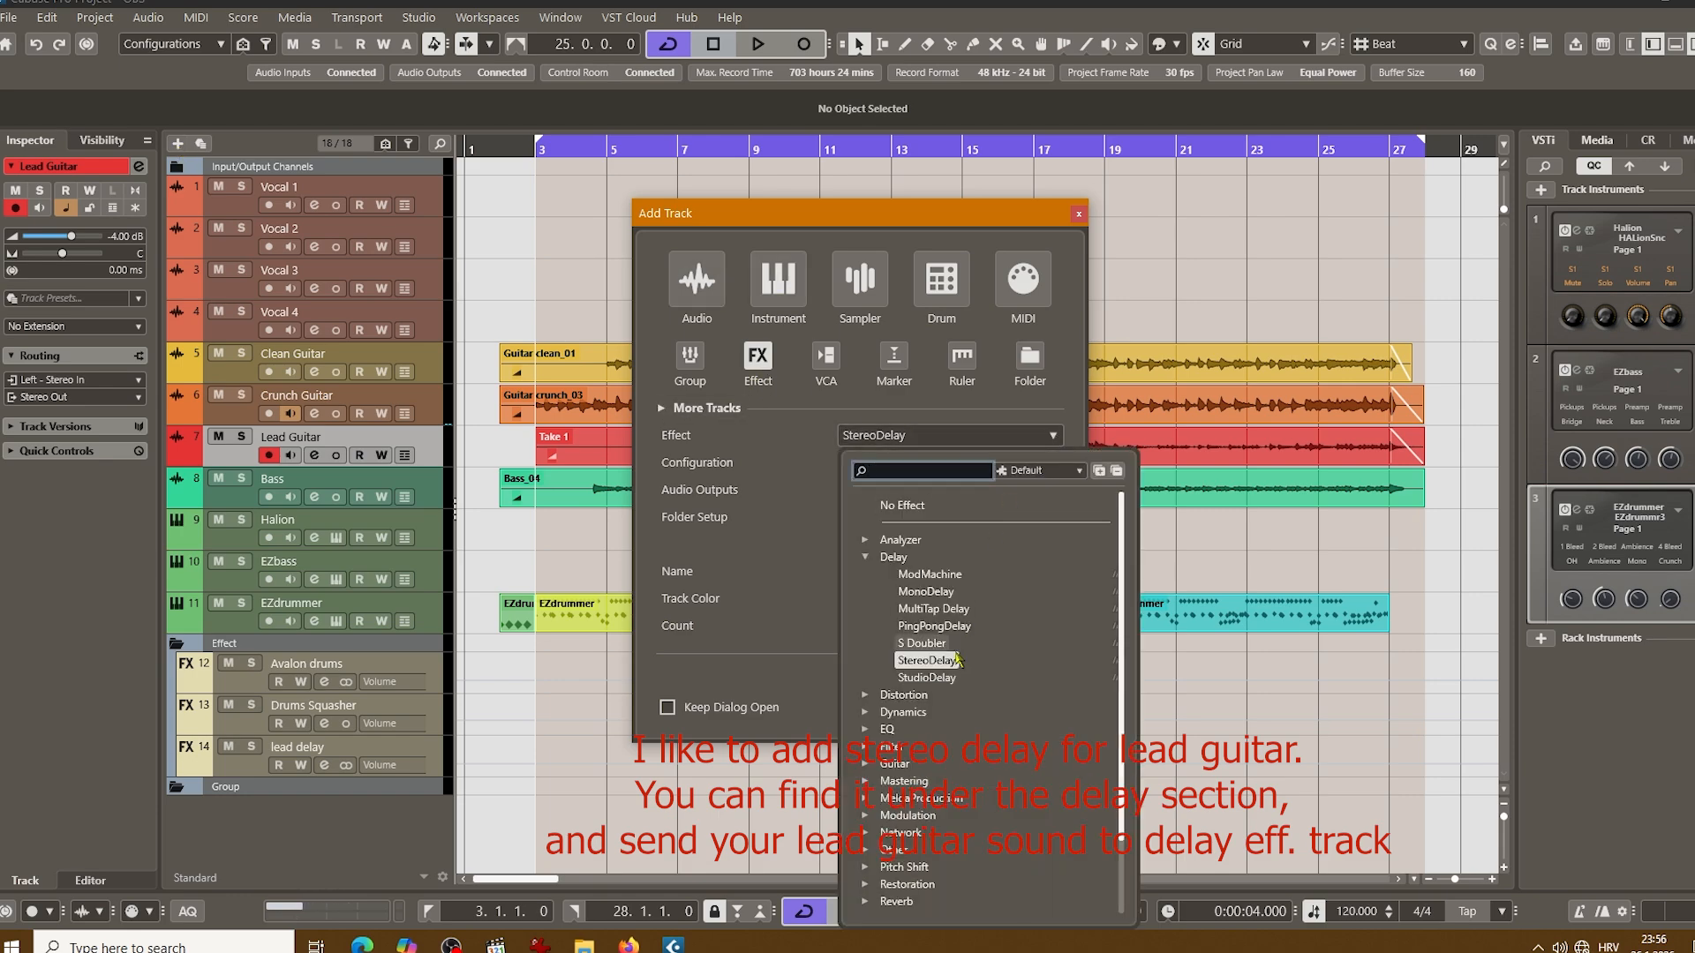
left_click(926, 660)
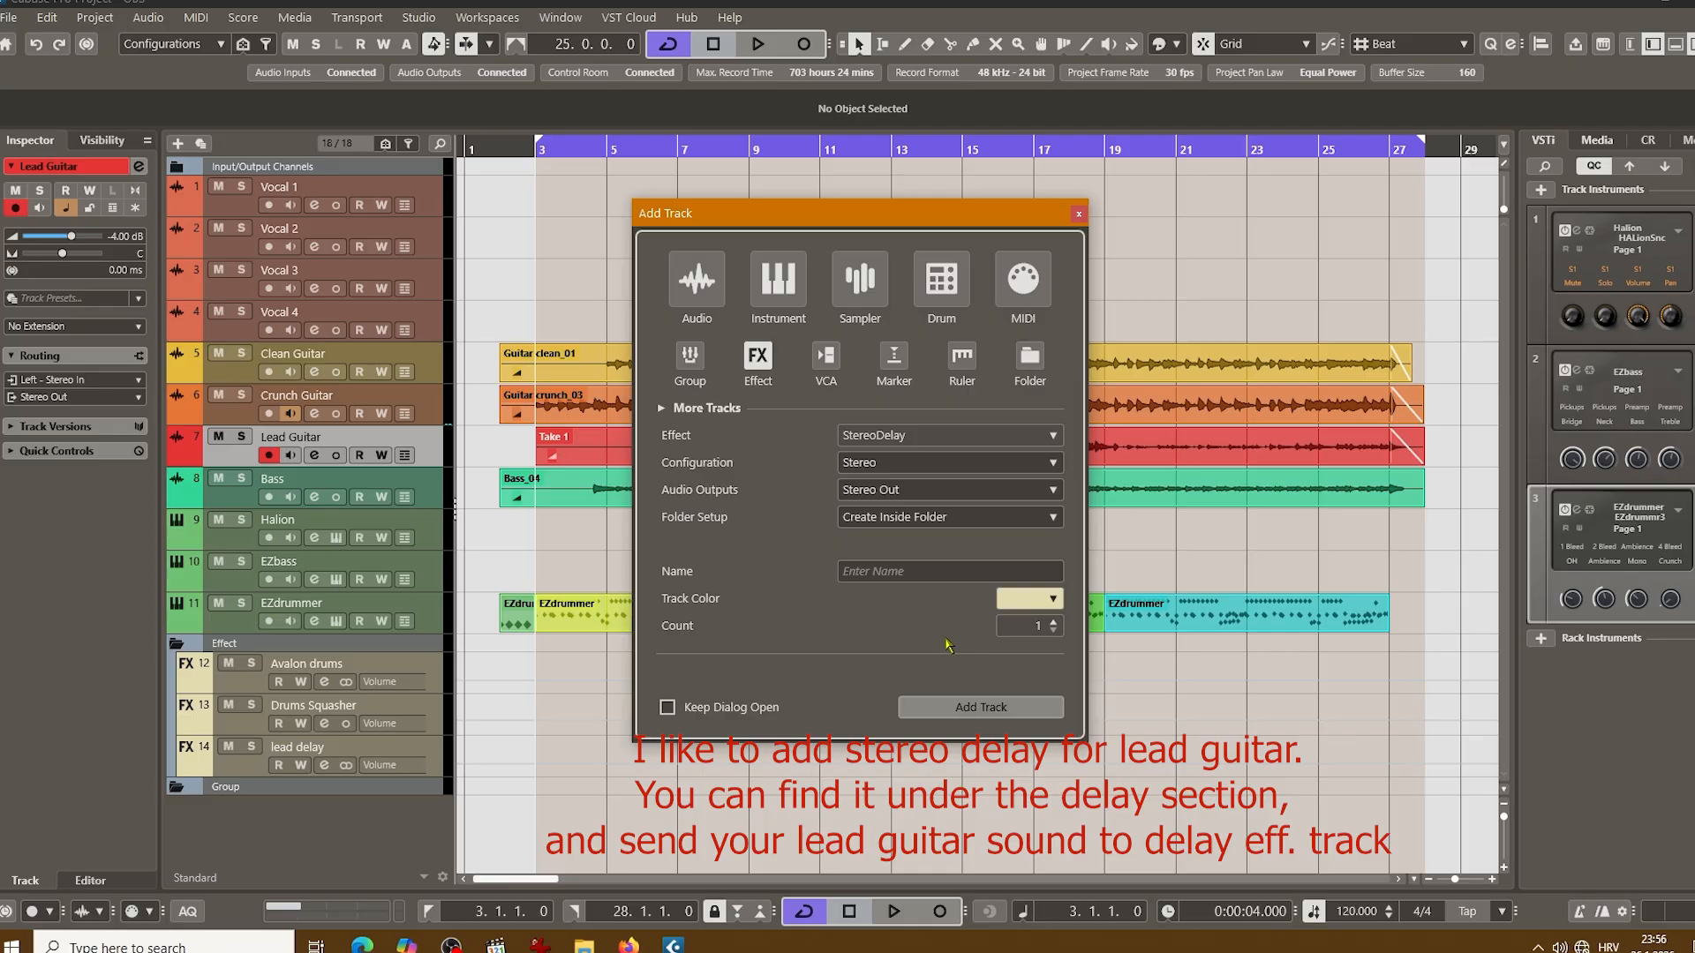
left_click(1078, 214)
Step: Set the lead delay effect track's volume to -15.8 dB in its channel settings, and close the settings
left_click(445, 764)
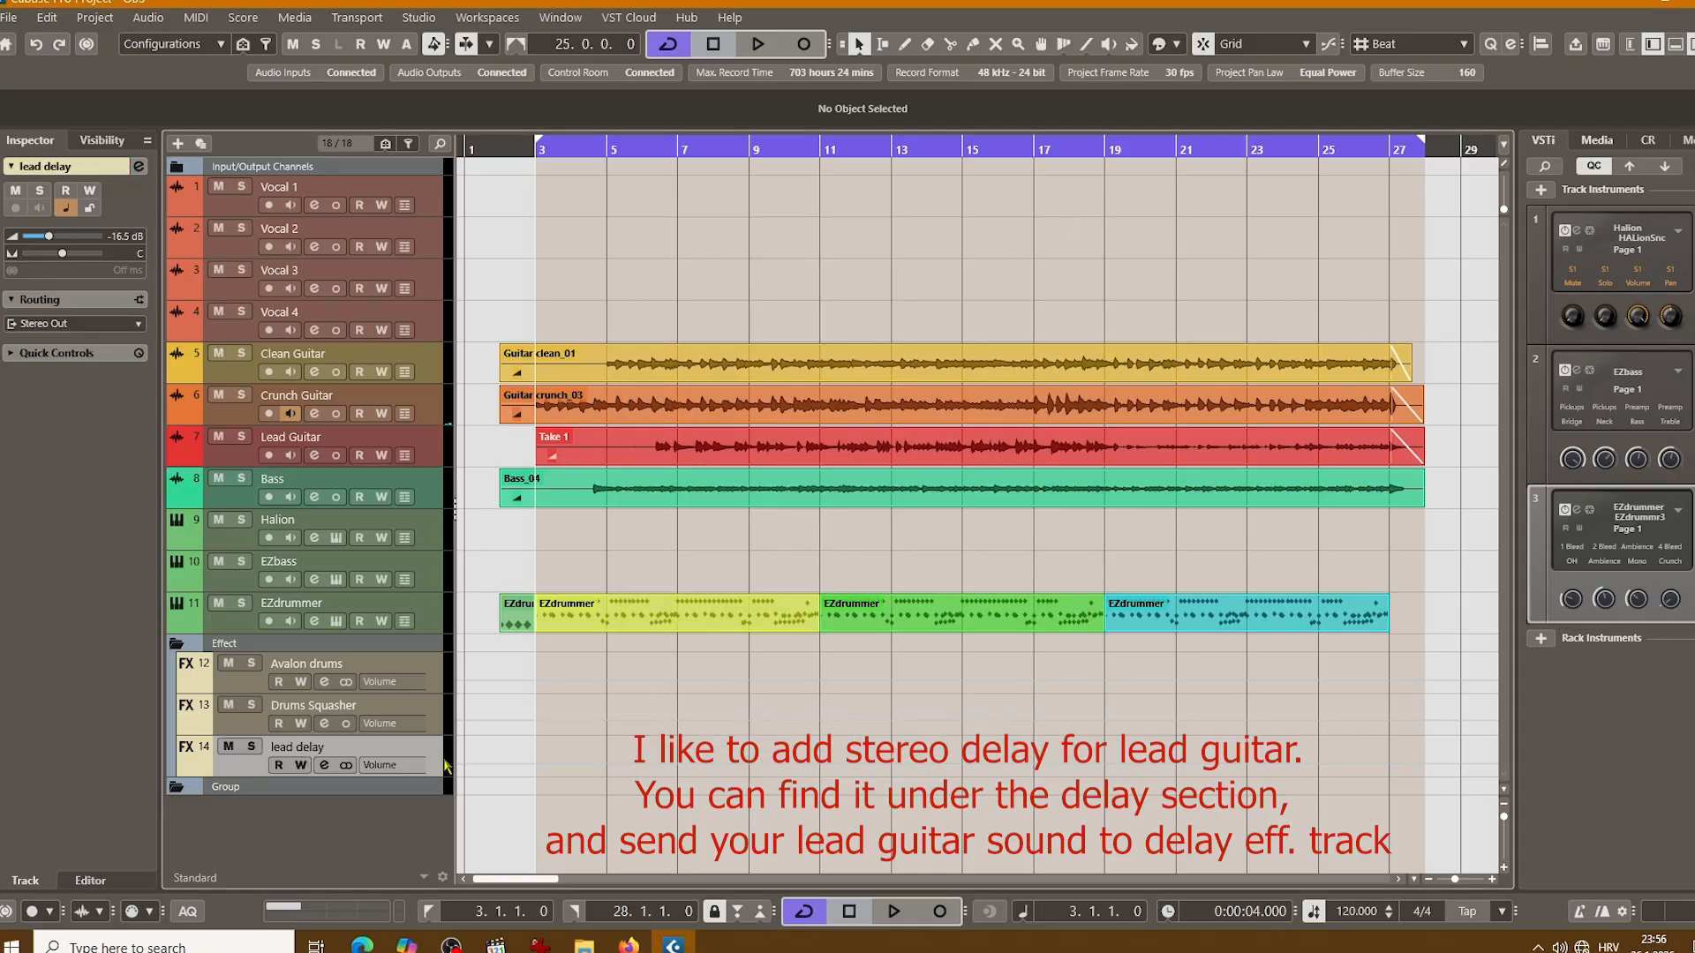
double_click(142, 170)
left_click(143, 173)
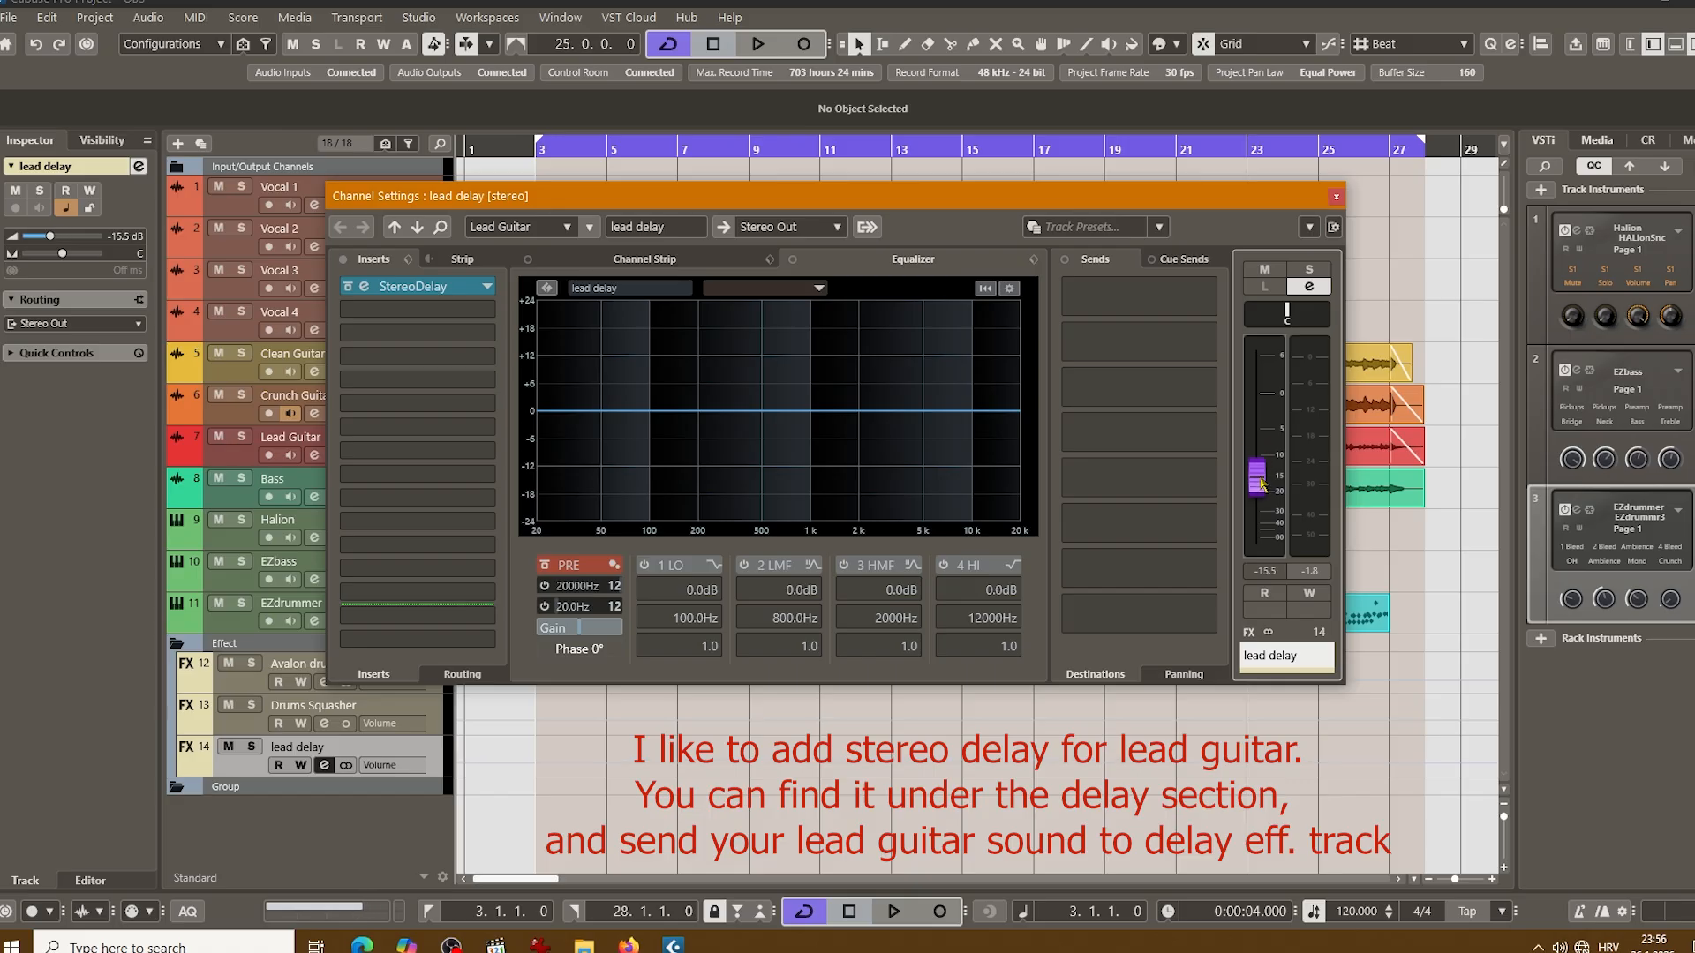
left_click_drag(1263, 488, 1265, 485)
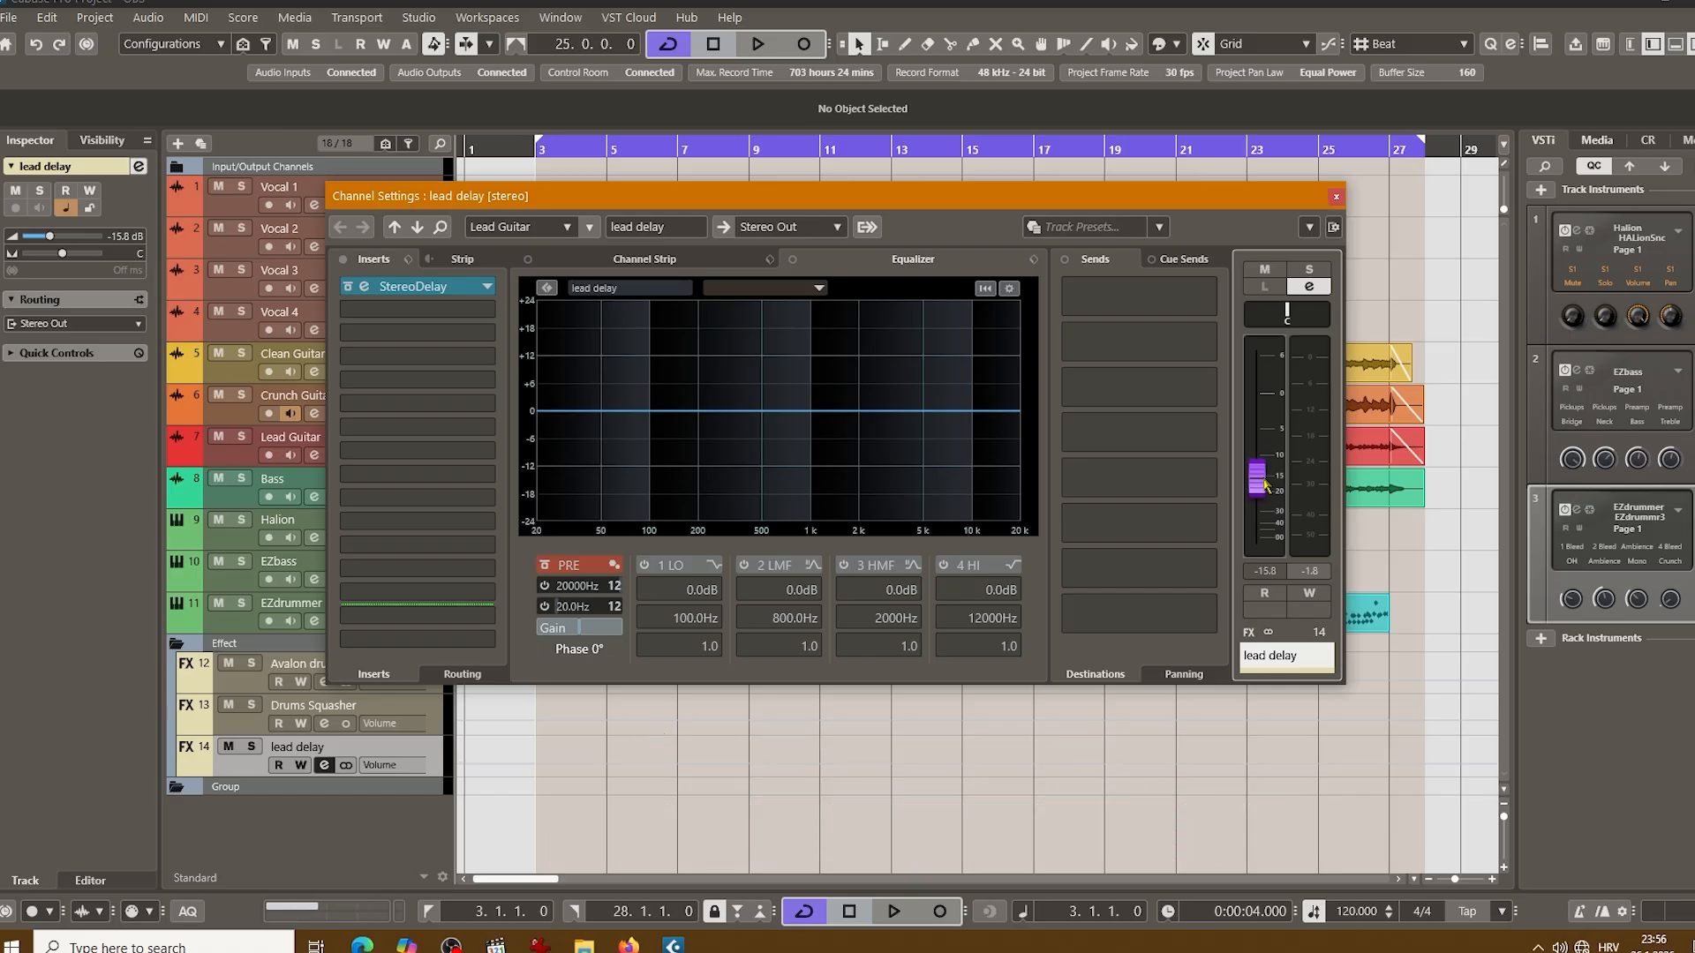
left_click(1336, 197)
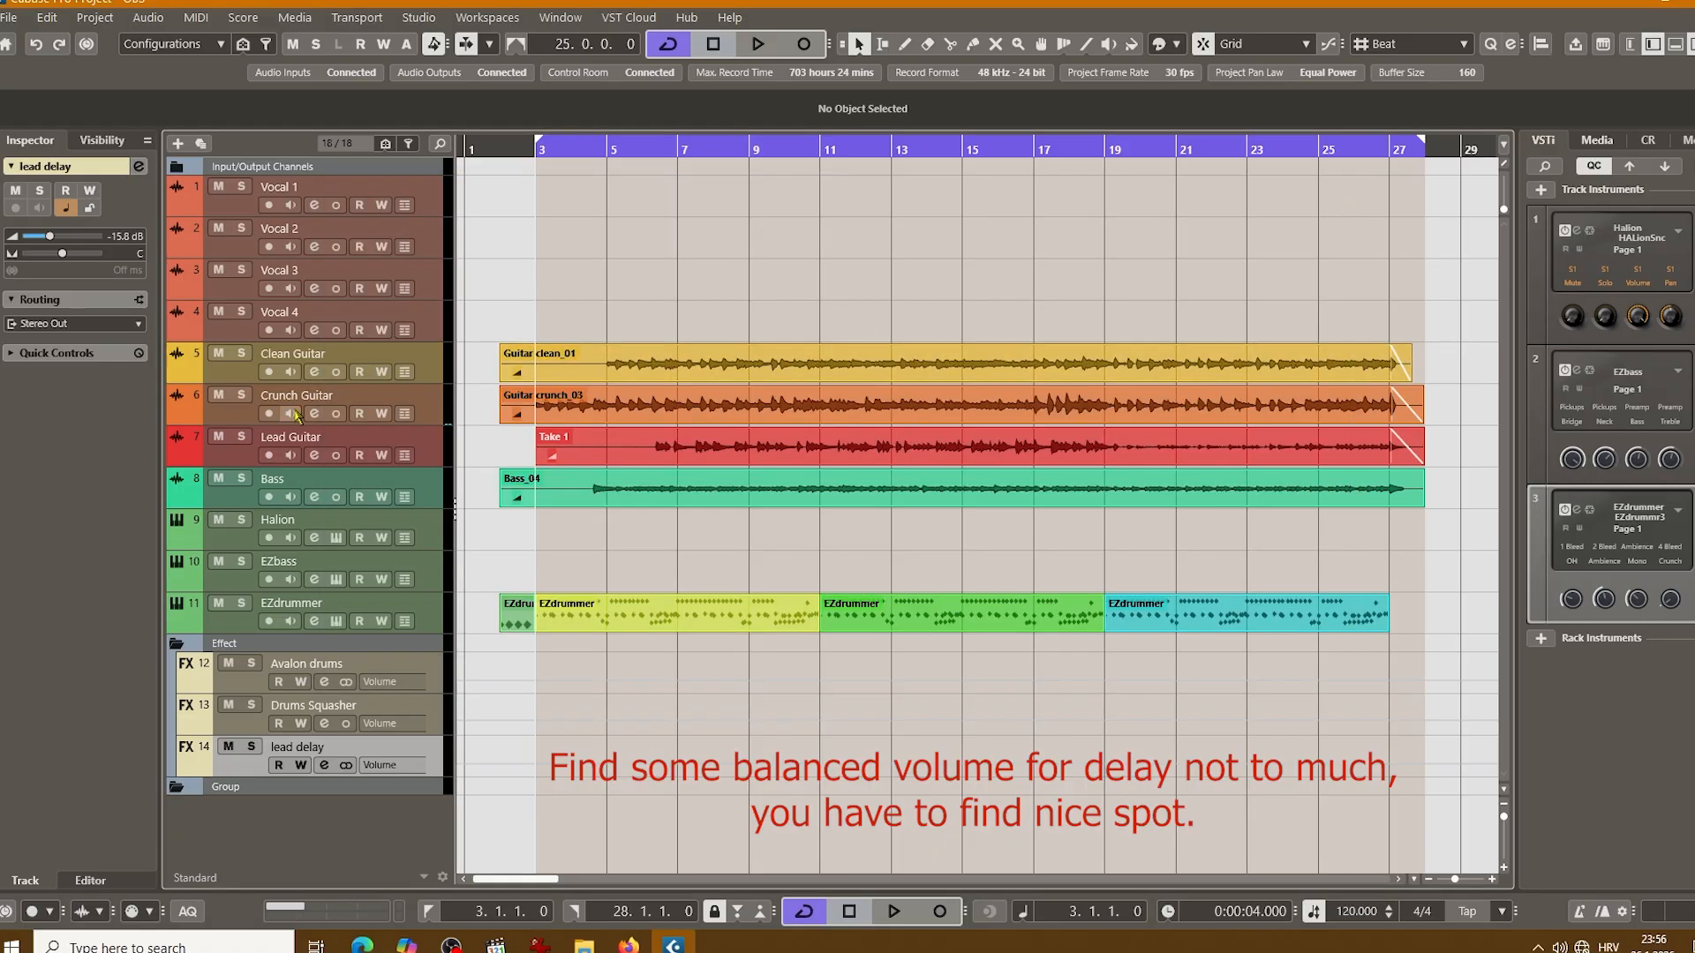
Step: Select the Bass track and open its channel settings and the VST Bass Amp insert
left_click(434, 503)
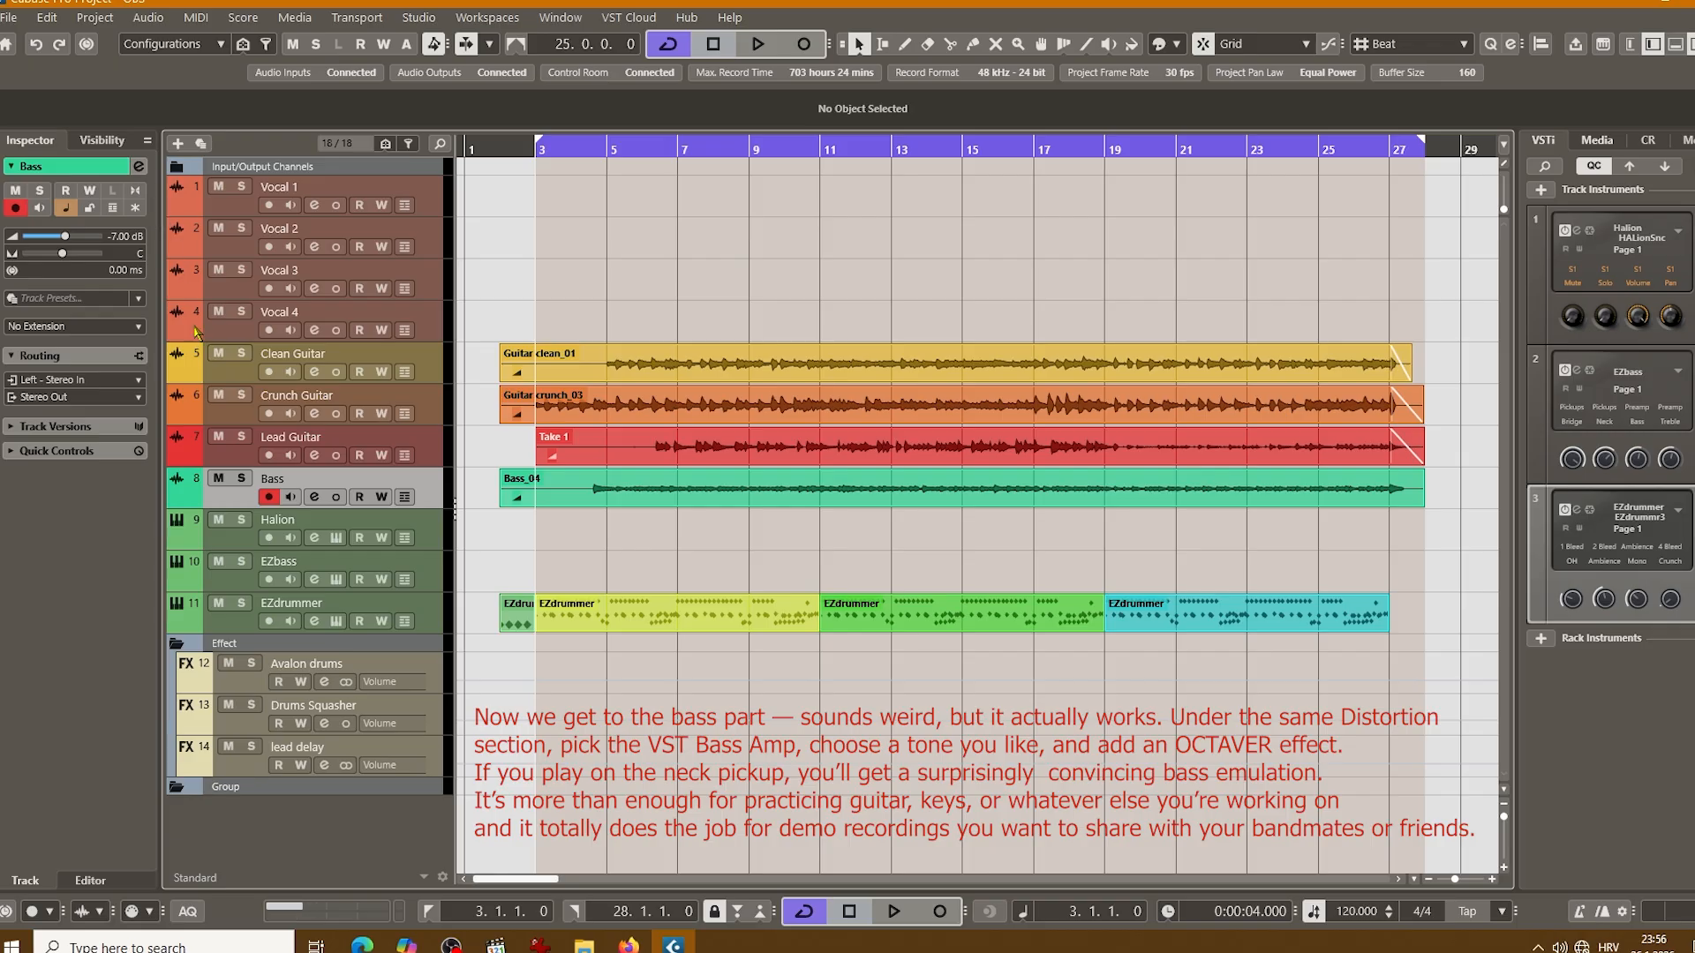
left_click(139, 167)
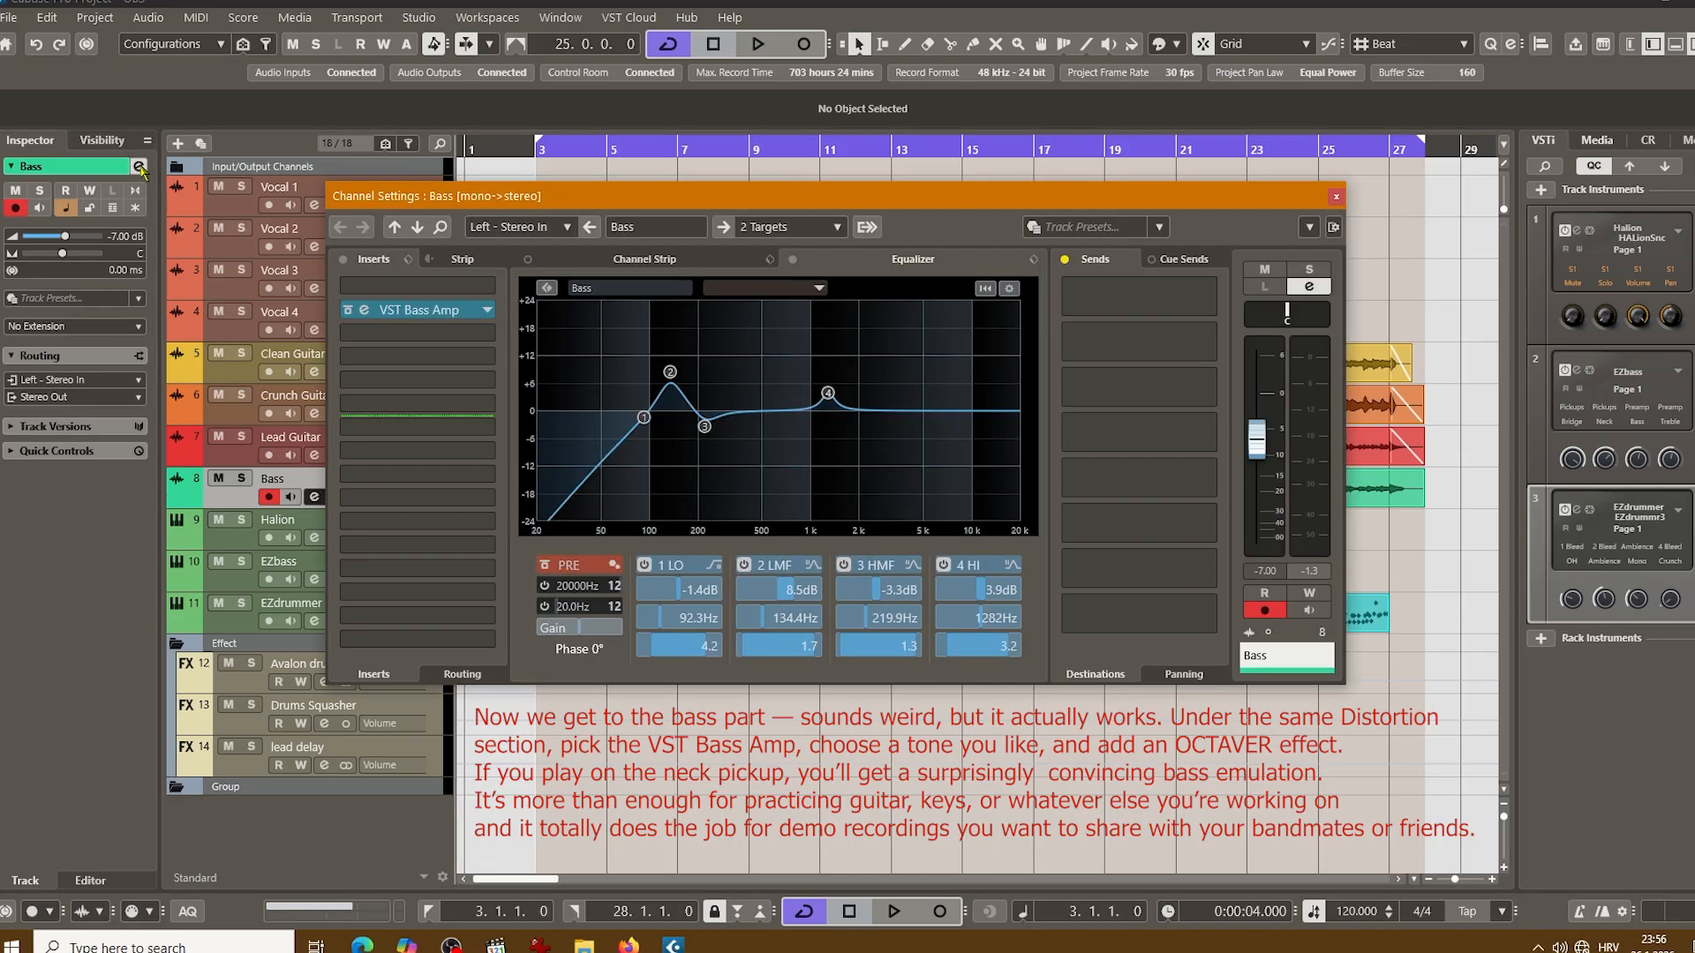
left_click(363, 311)
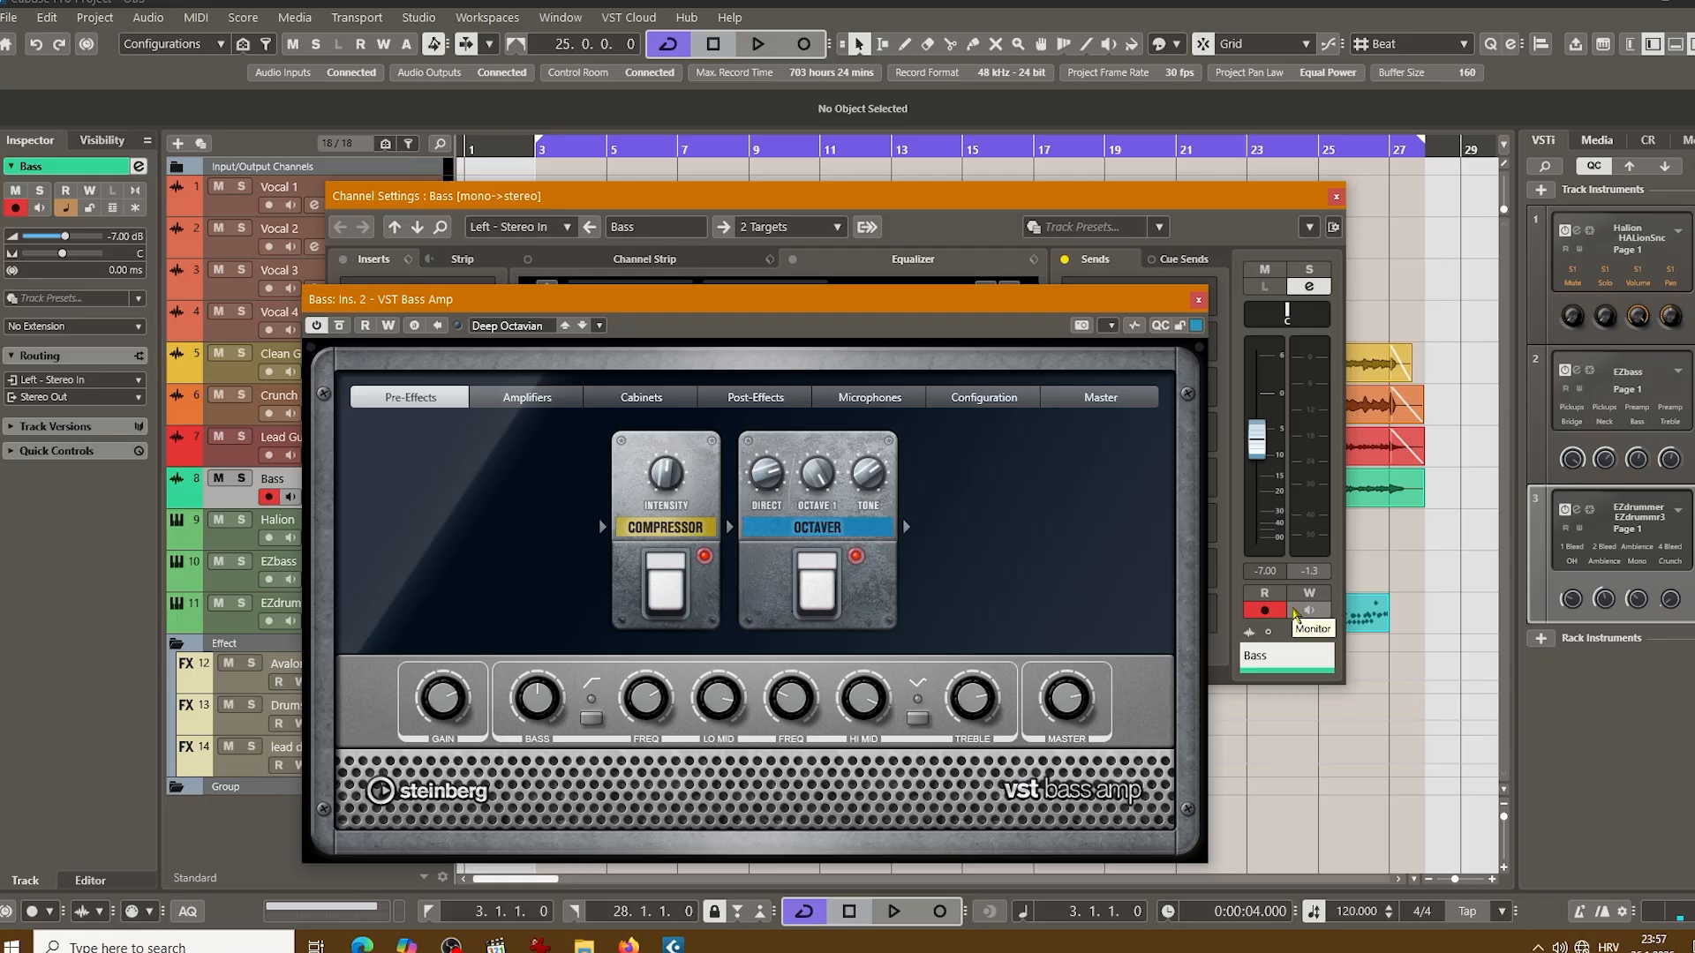
Step: Turn on input monitoring for the Bass channel and close its channel settings and the VST Bass Amp plug-in
left_click(1297, 614)
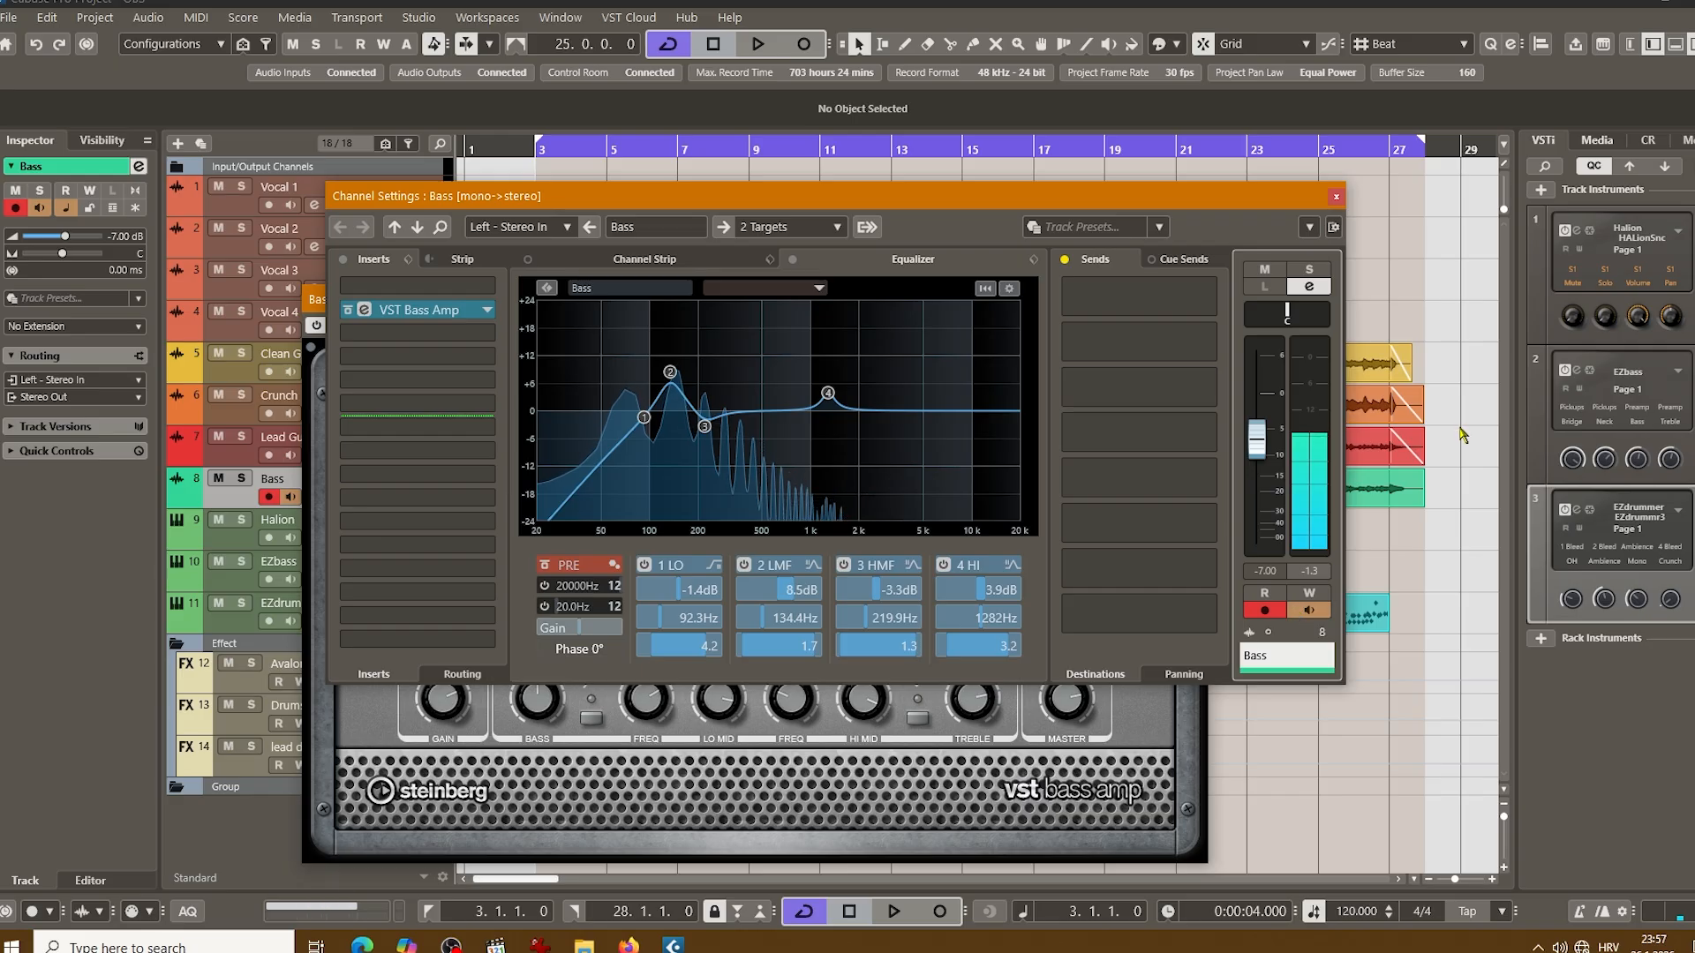
left_click(1336, 198)
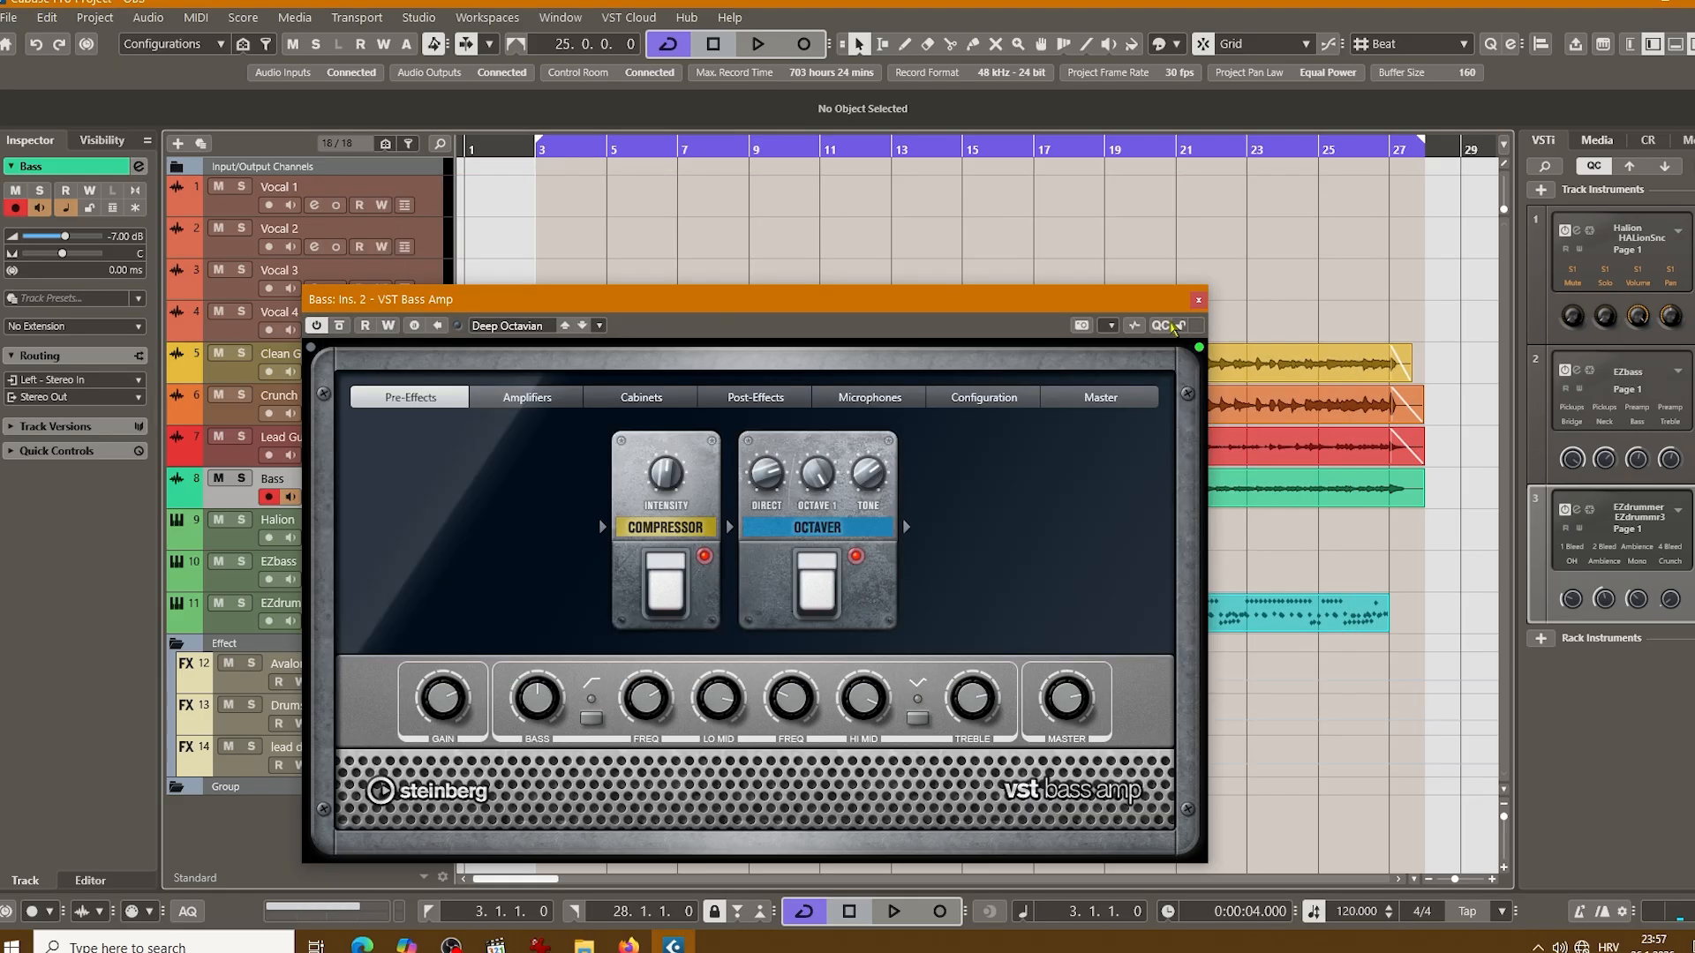
left_click_drag(944, 304, 986, 199)
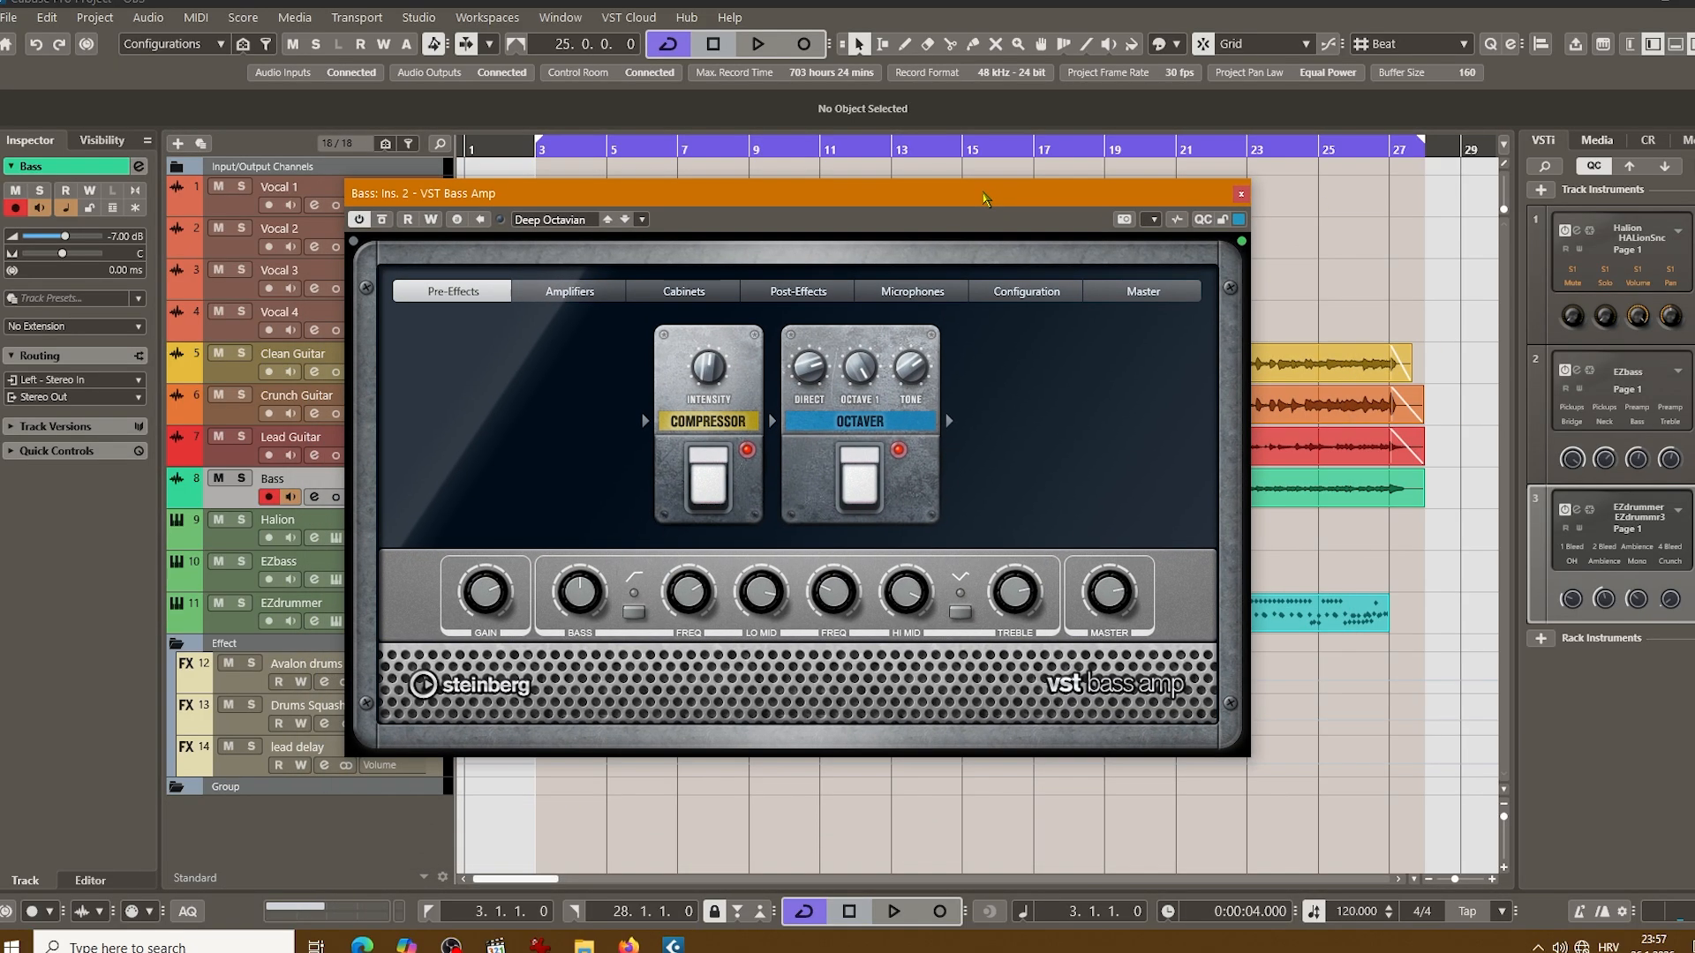
left_click(1241, 195)
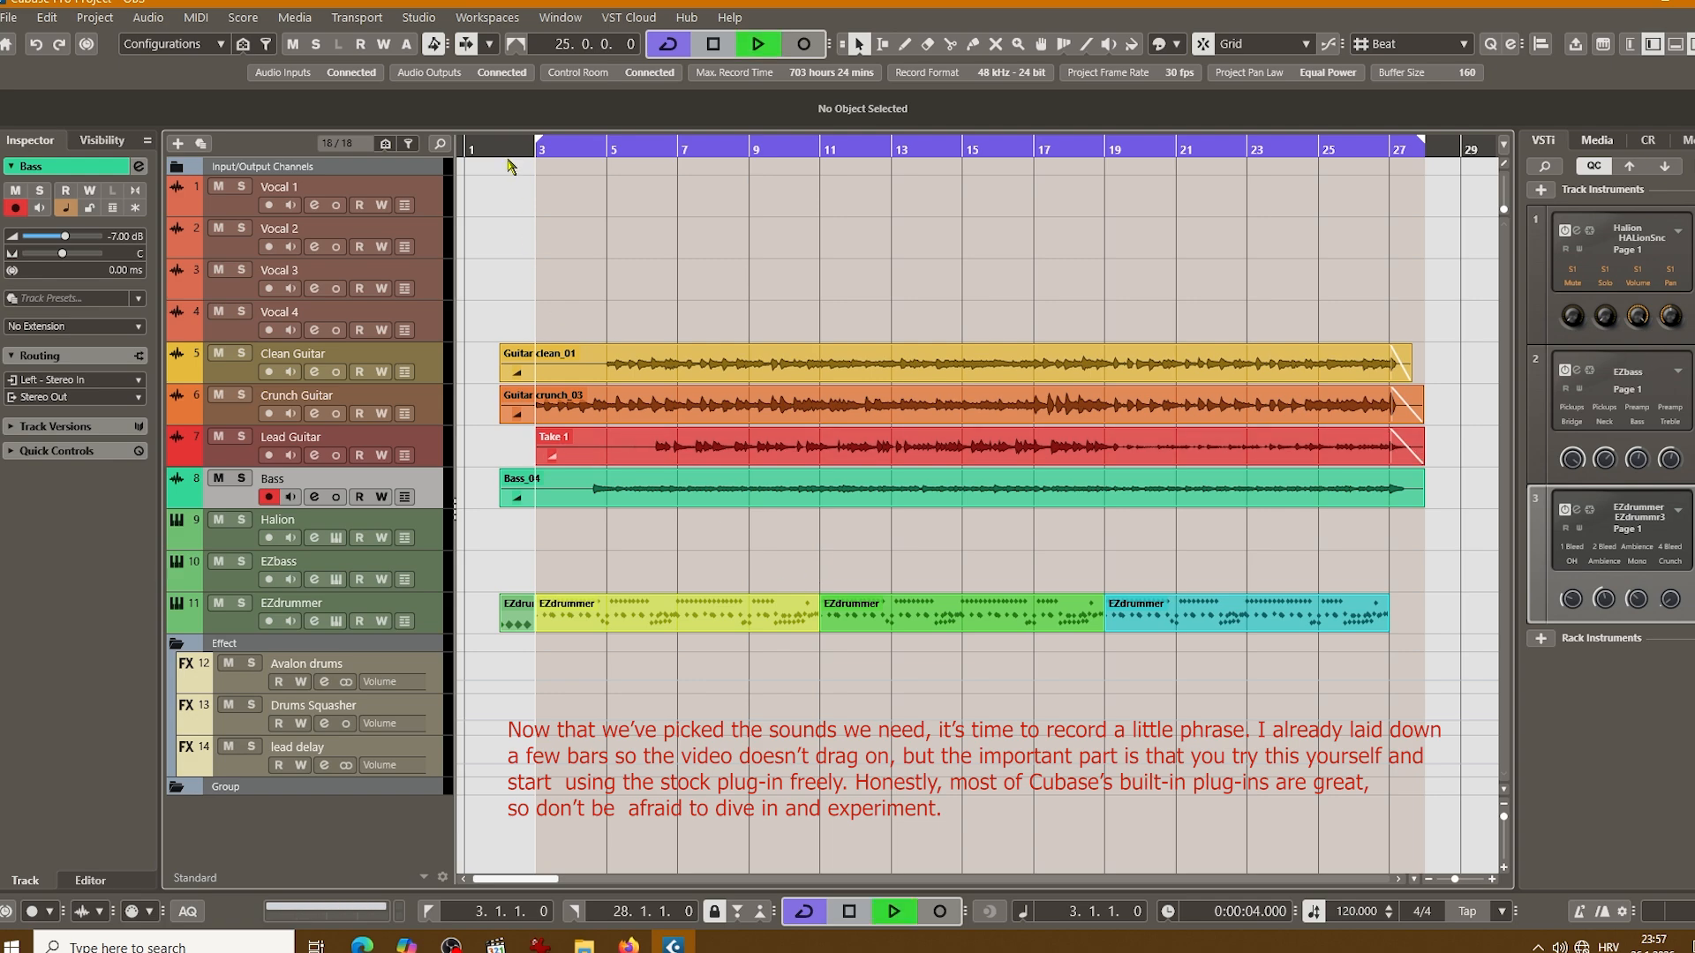
Step: Play the project and listen to the Clean Guitar, Crunch Guitar, Lead Guitar and Bass tracks soloed one at a time
key("space")
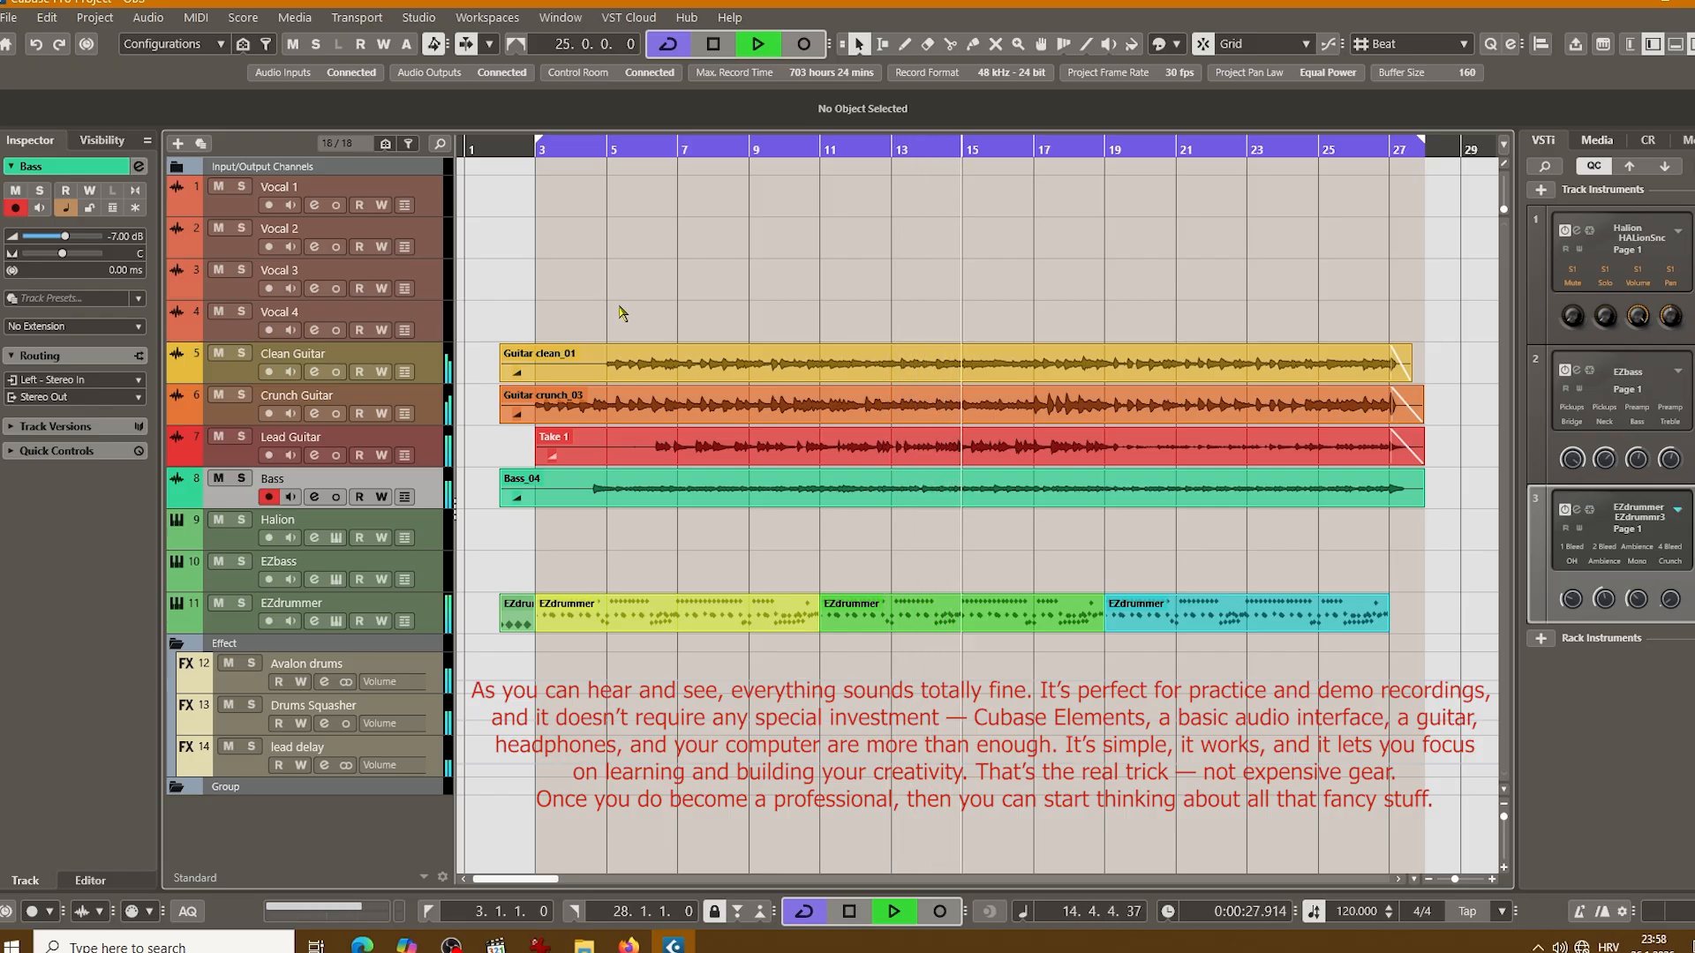
left_click(246, 353)
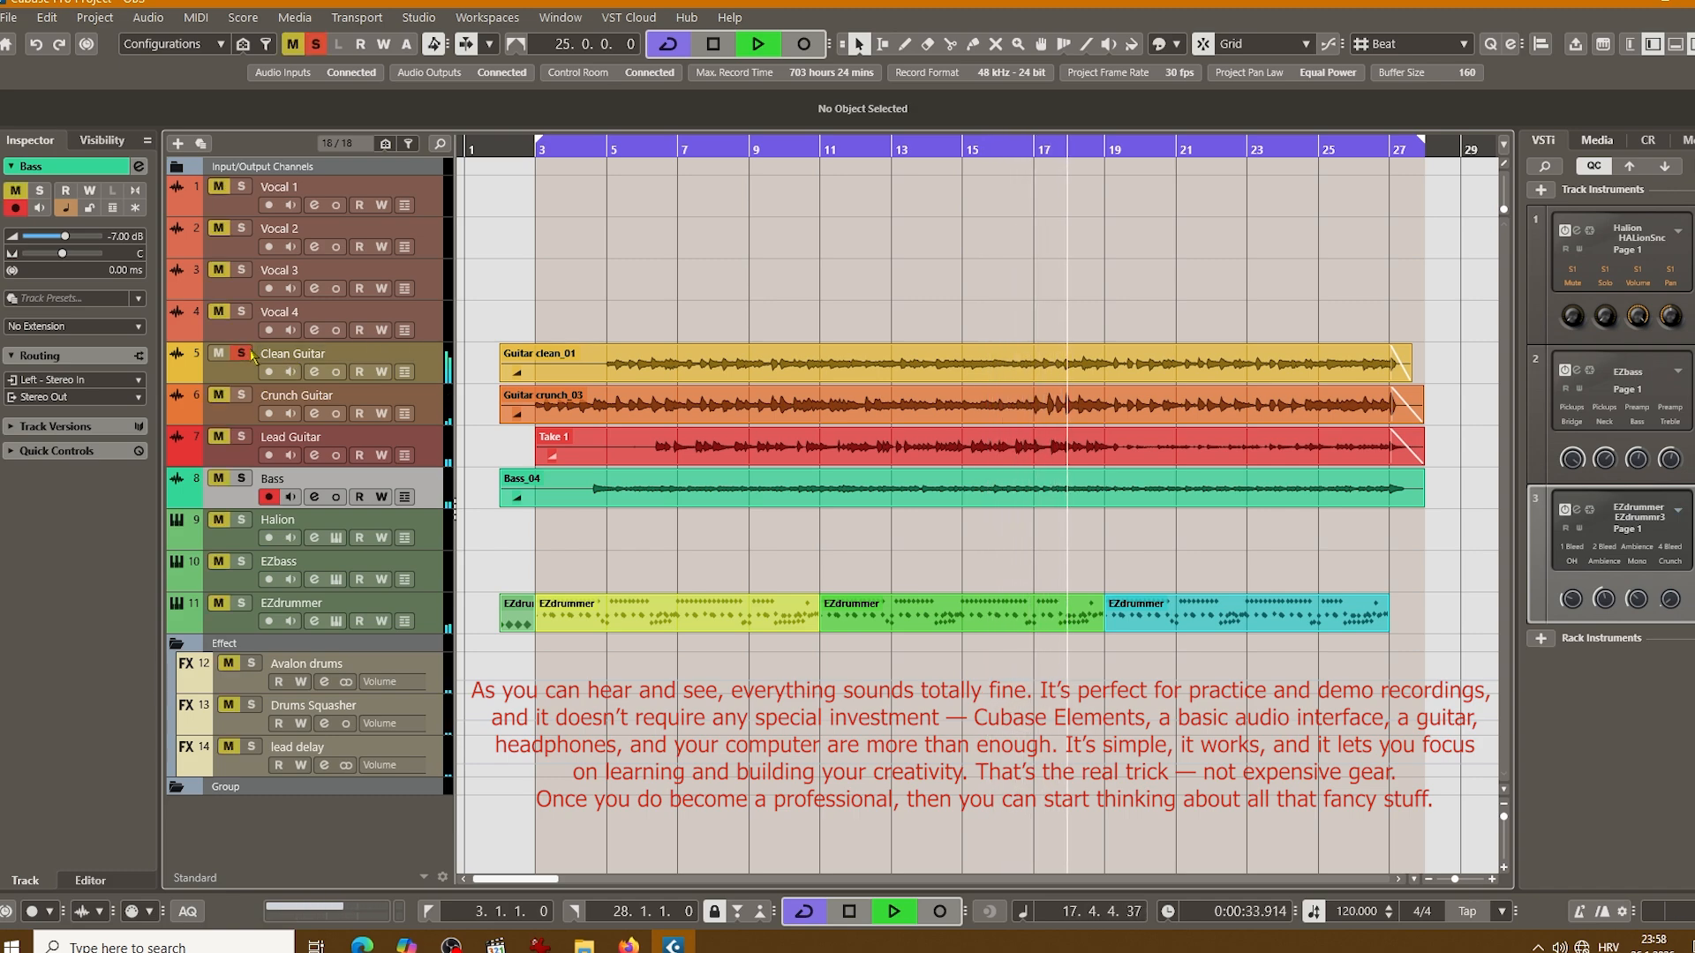
left_click(242, 354)
left_click(242, 395)
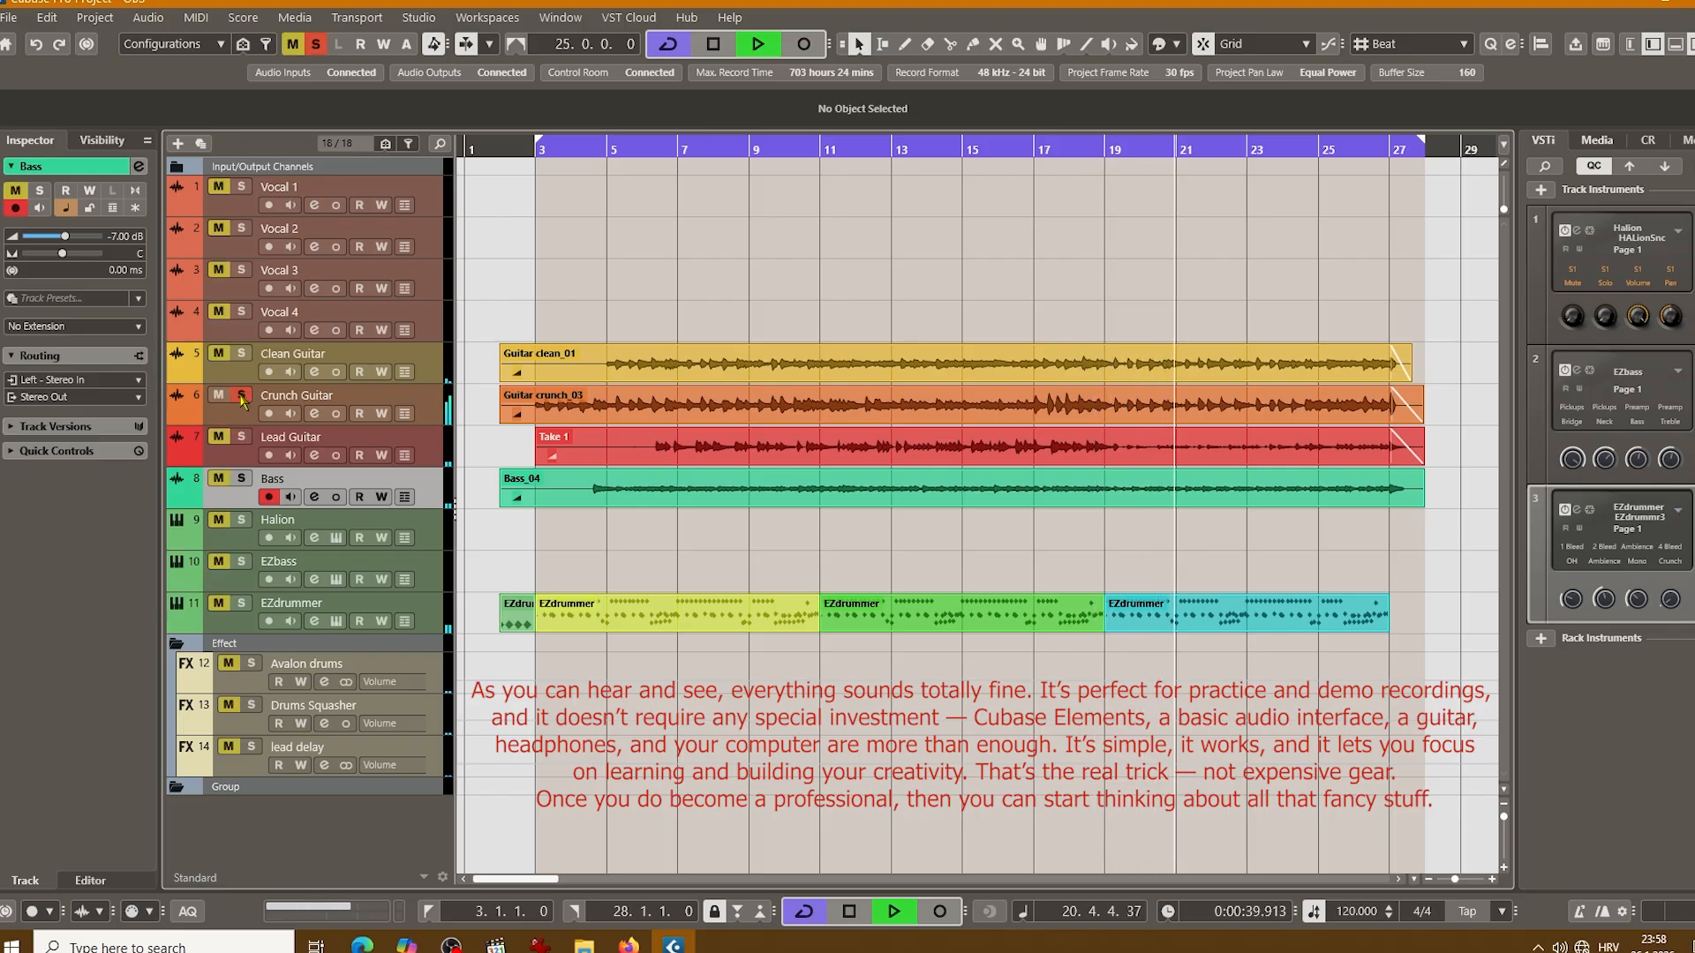
left_click(242, 396)
left_click(242, 437)
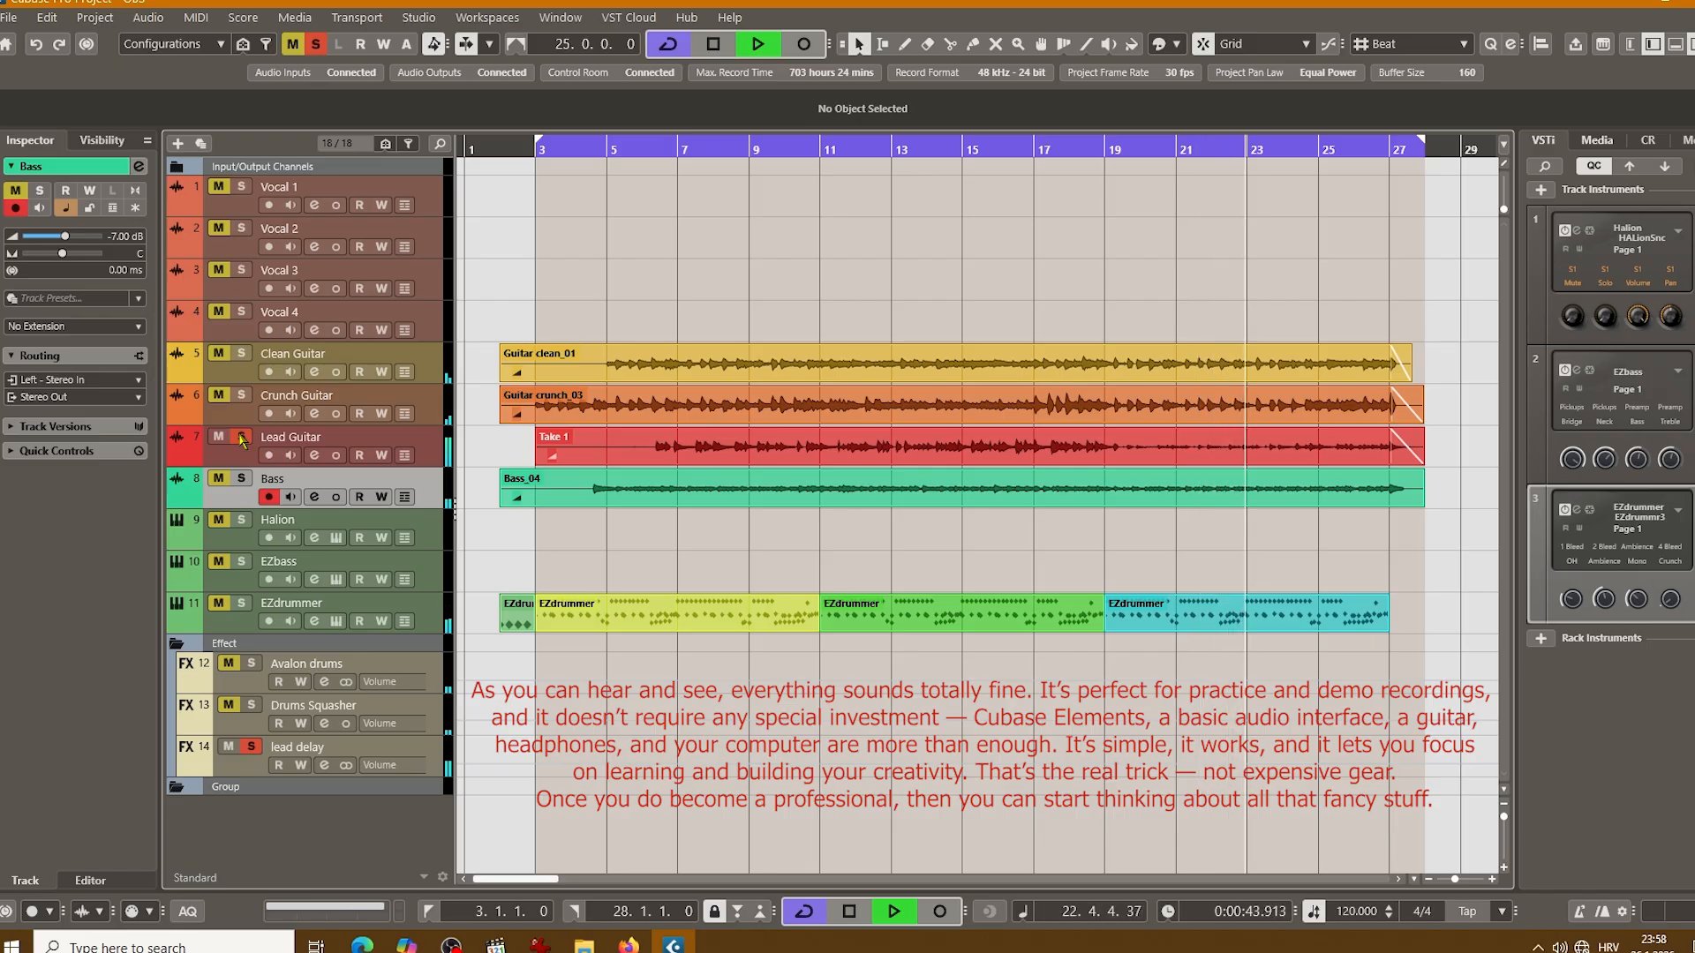
left_click(241, 436)
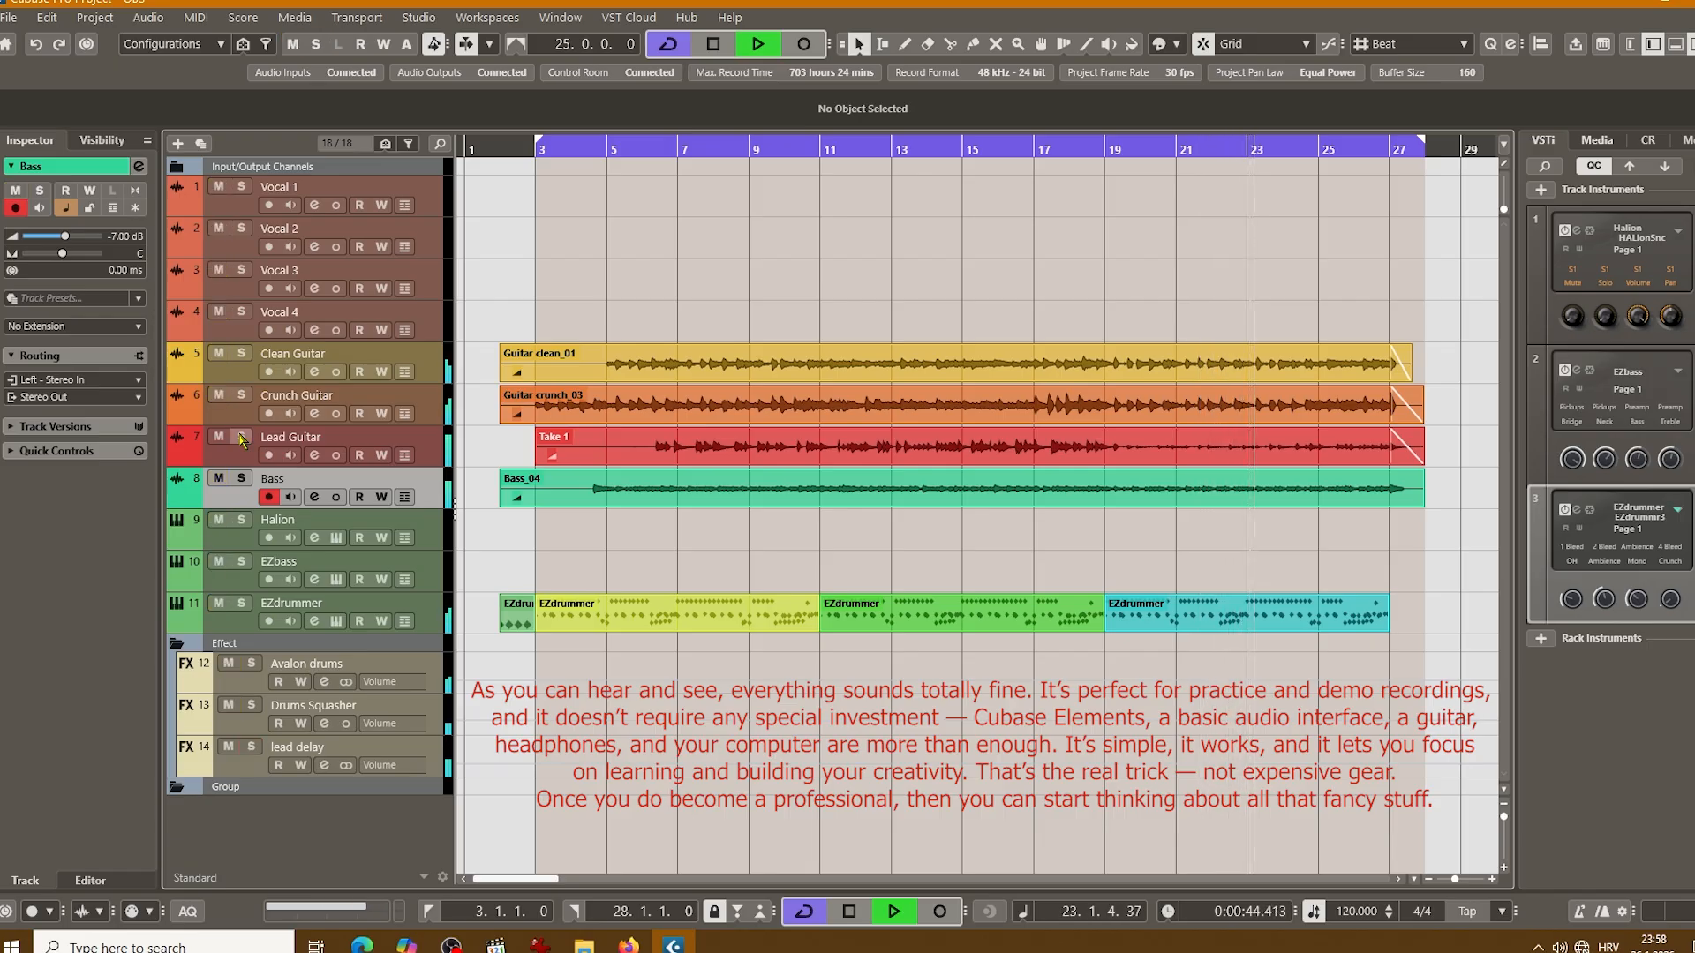
left_click(241, 479)
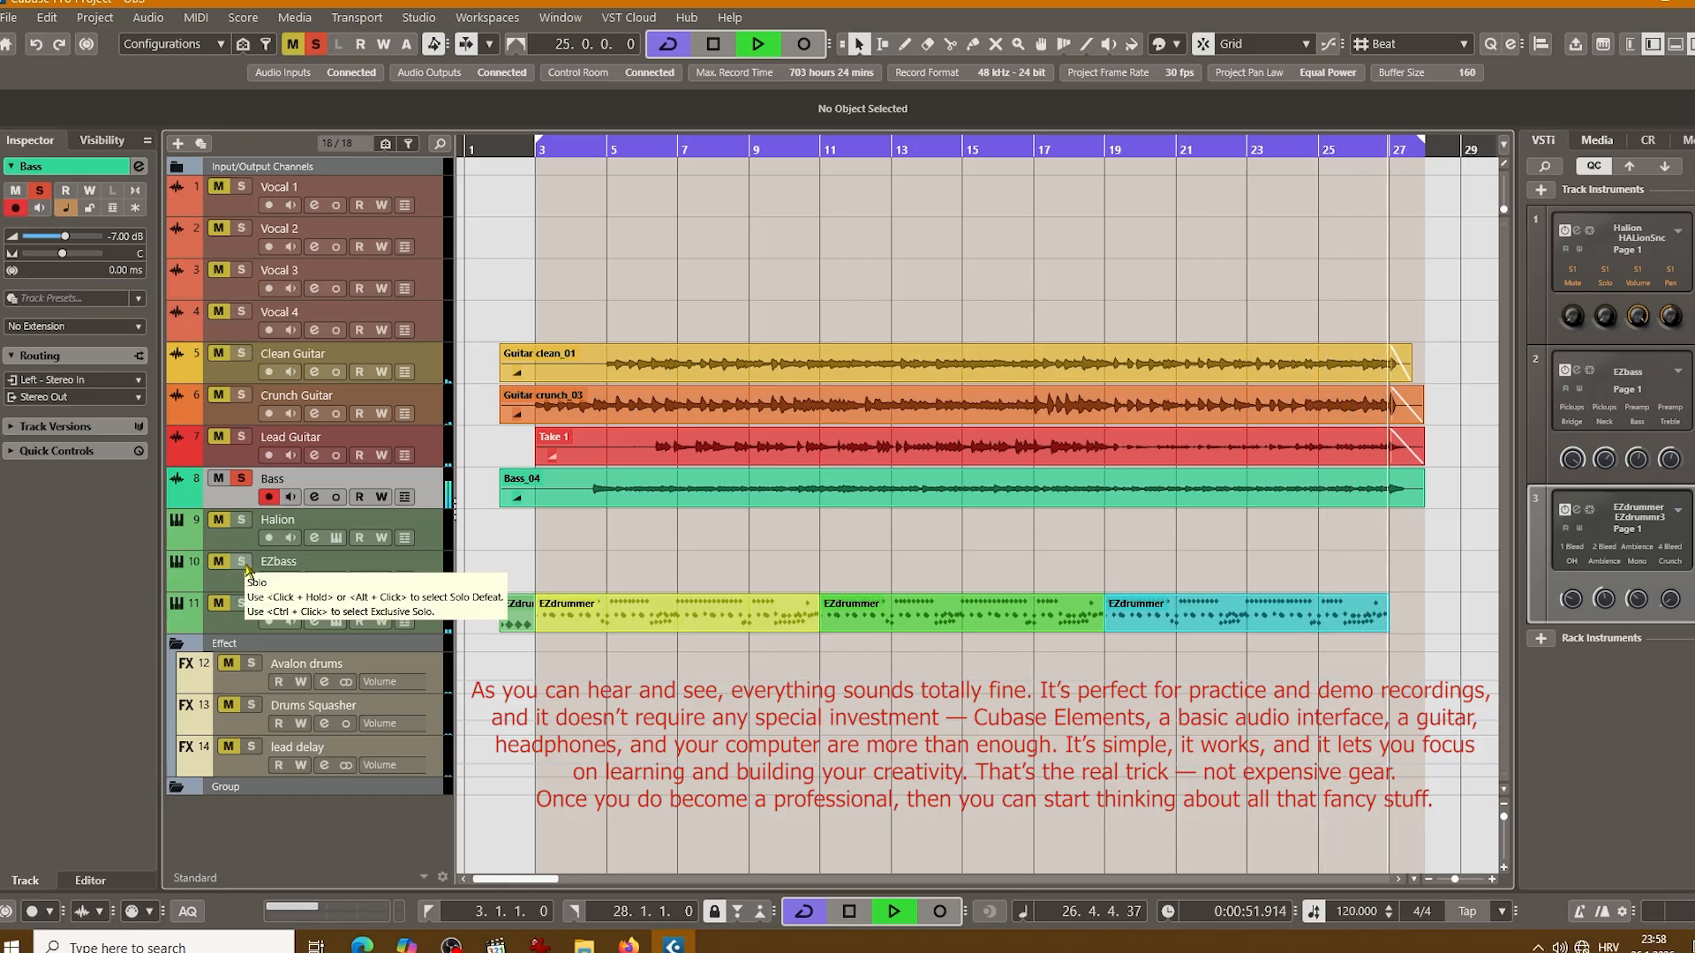
left_click(240, 478)
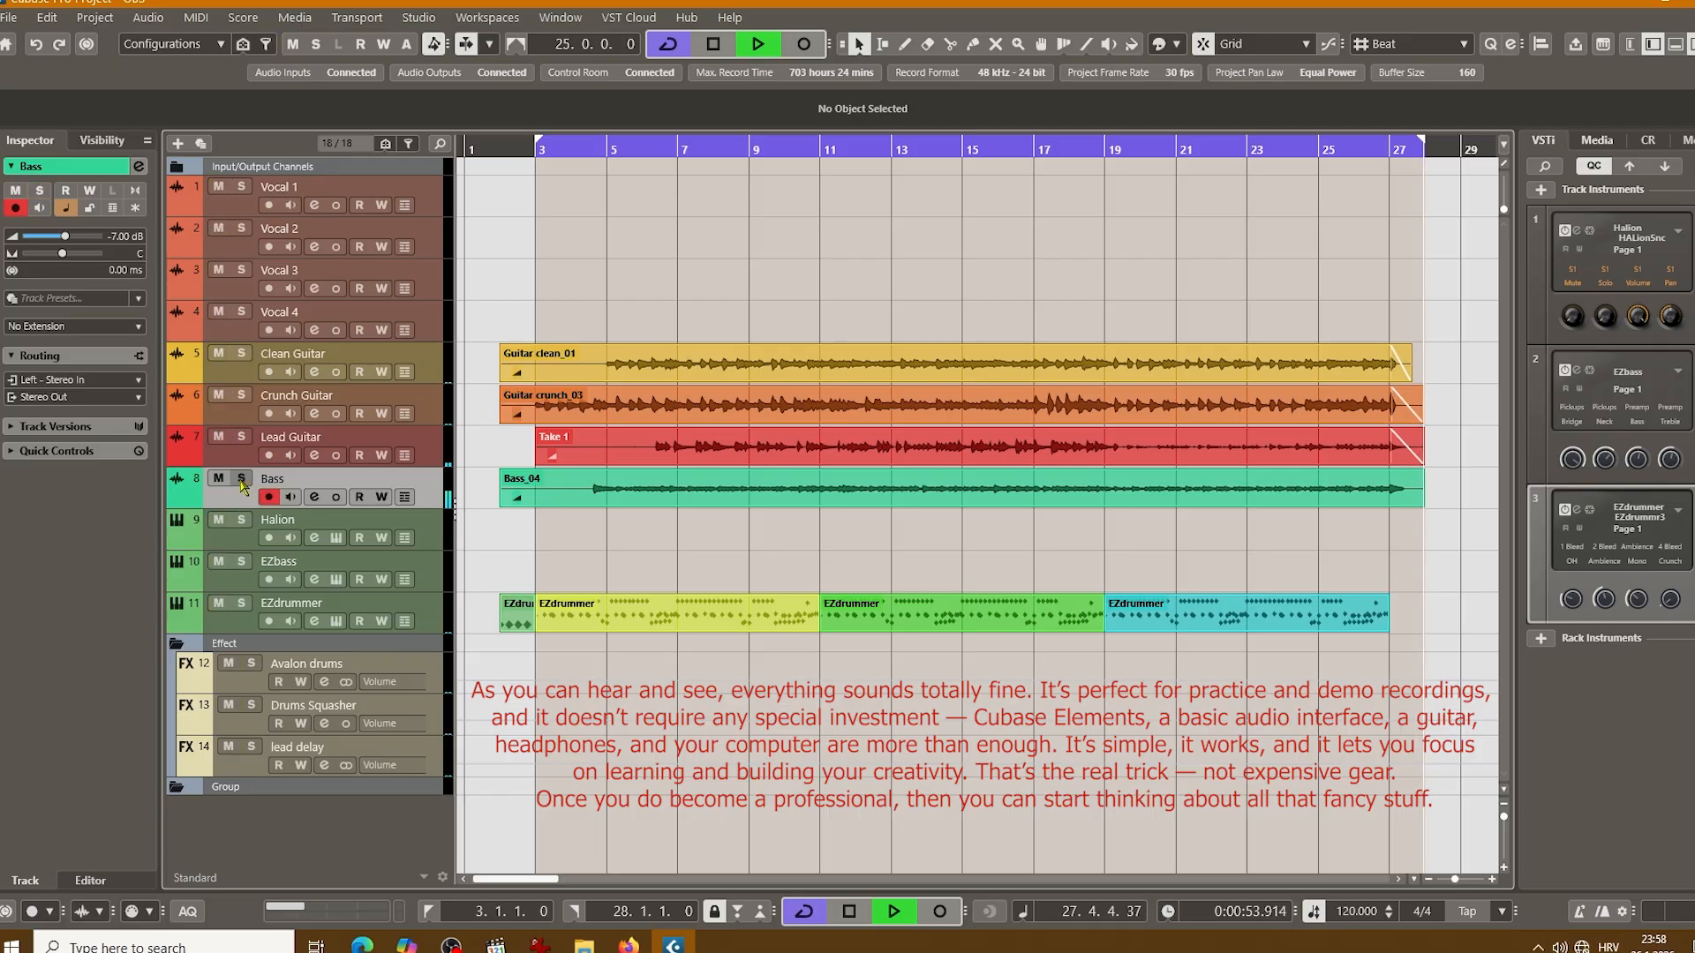
Step: Listen to EZdrummer and Bass soloed together, add Crunch Guitar and Clean Guitar to the solo, and clear all solos
left_click(243, 603)
left_click(243, 478)
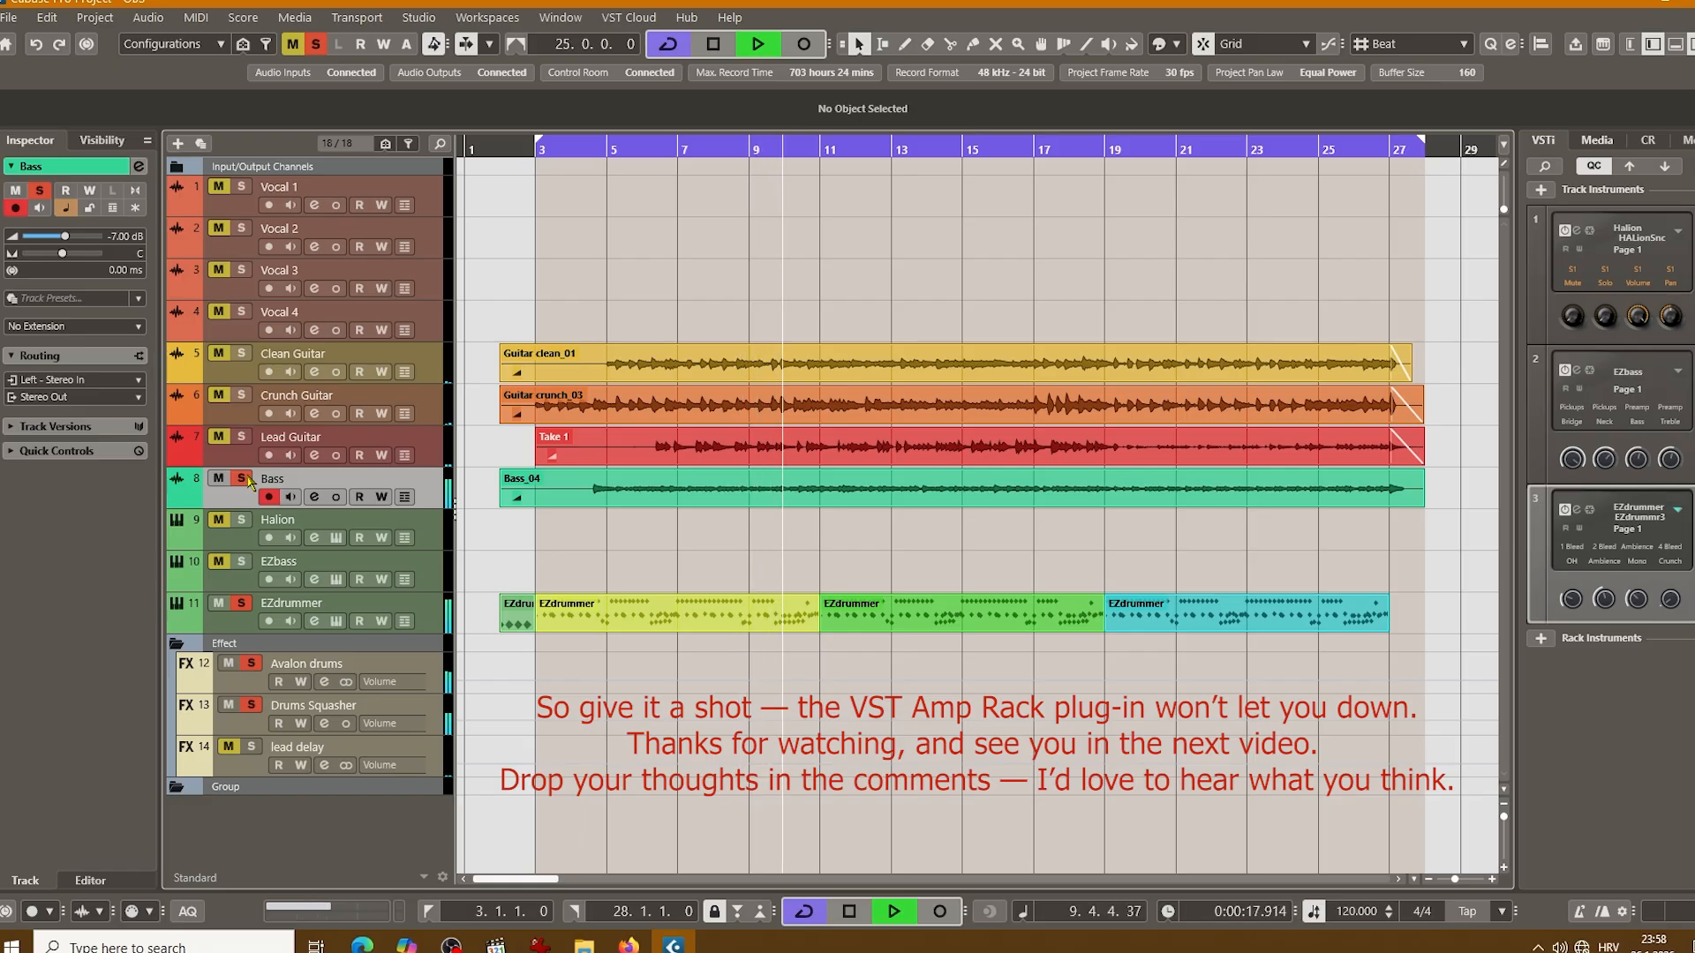
left_click(241, 396)
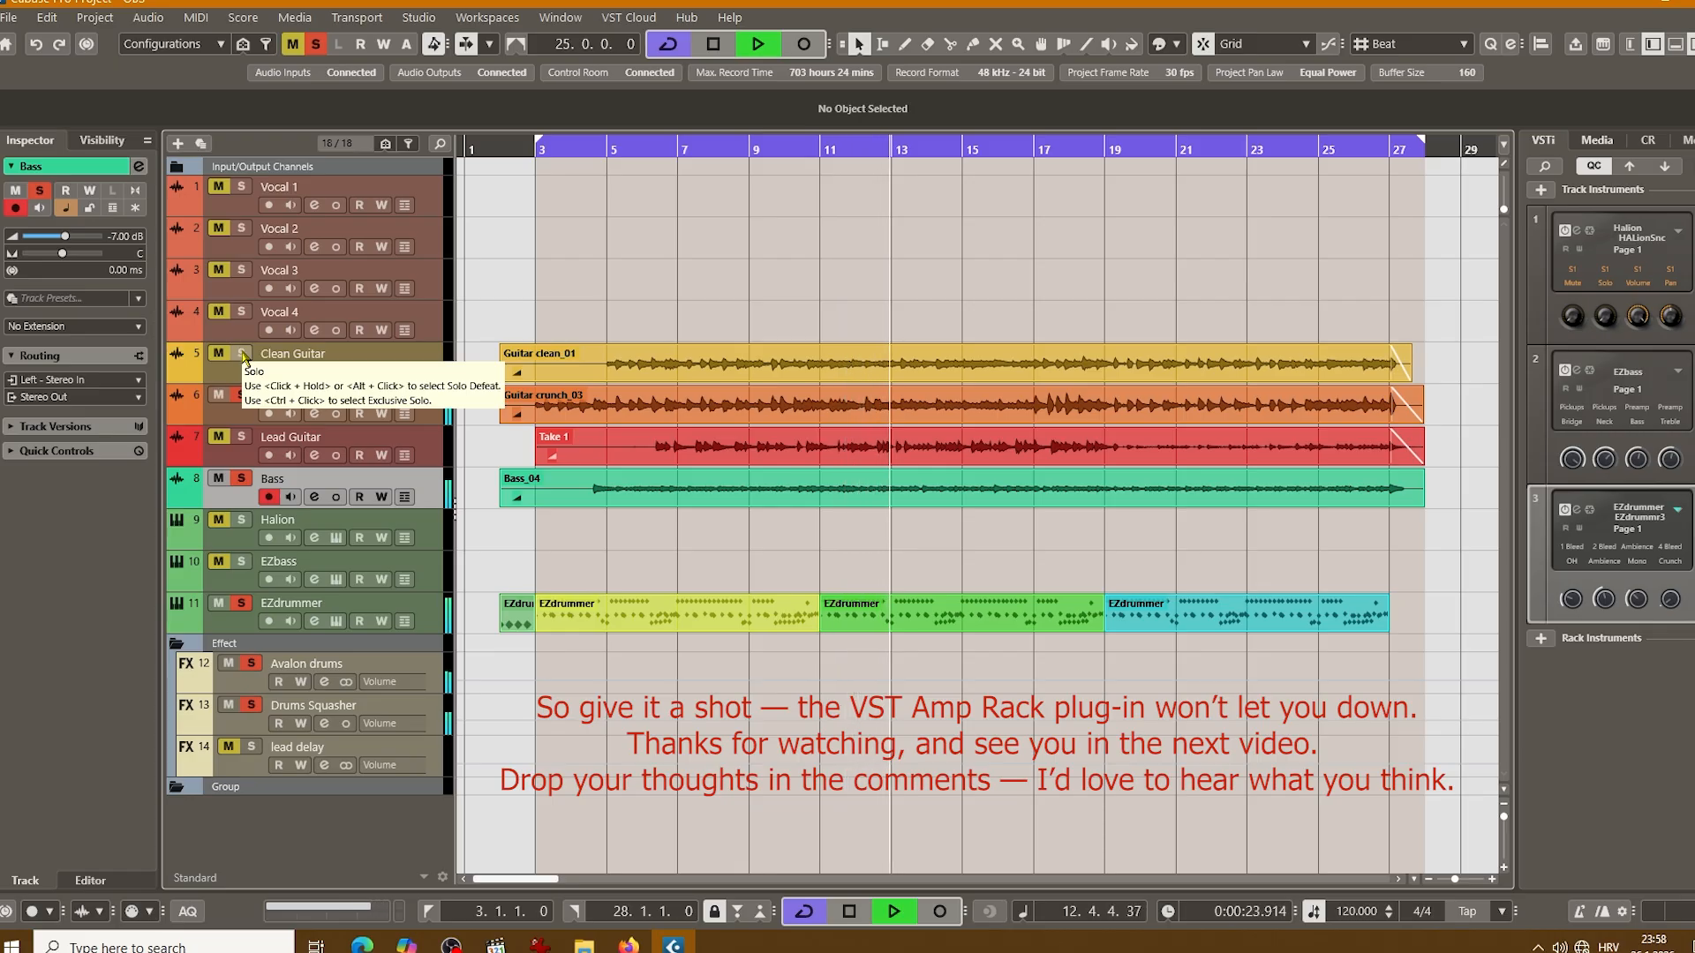
left_click(241, 355)
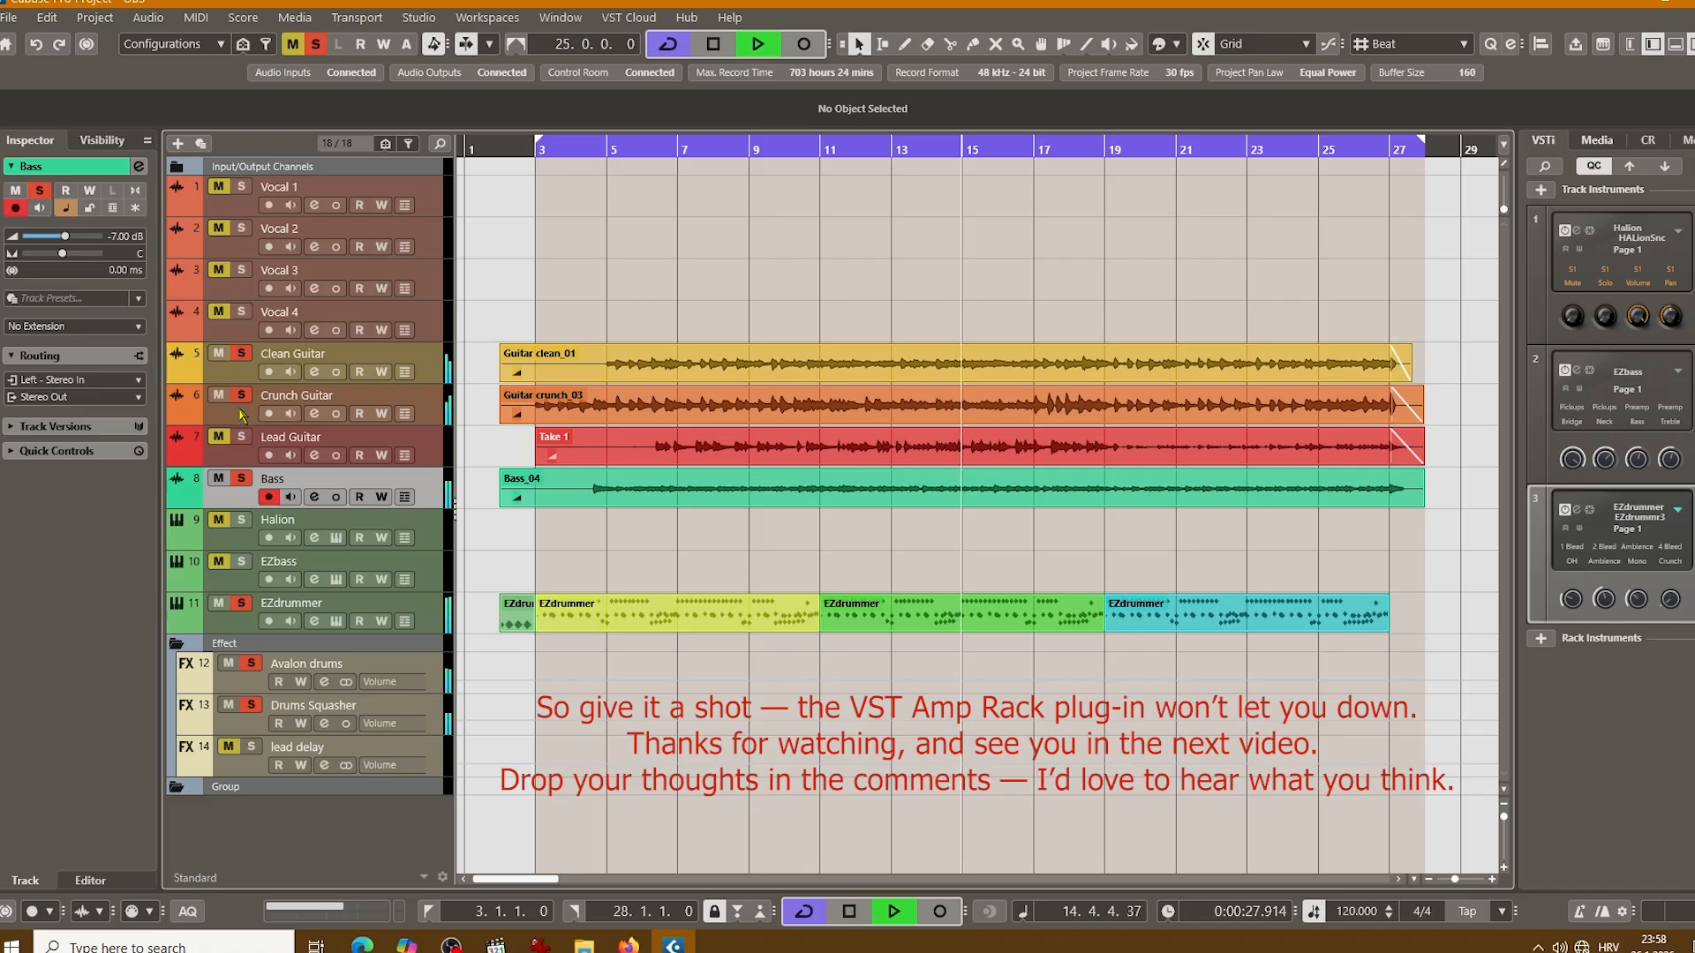
left_click(316, 44)
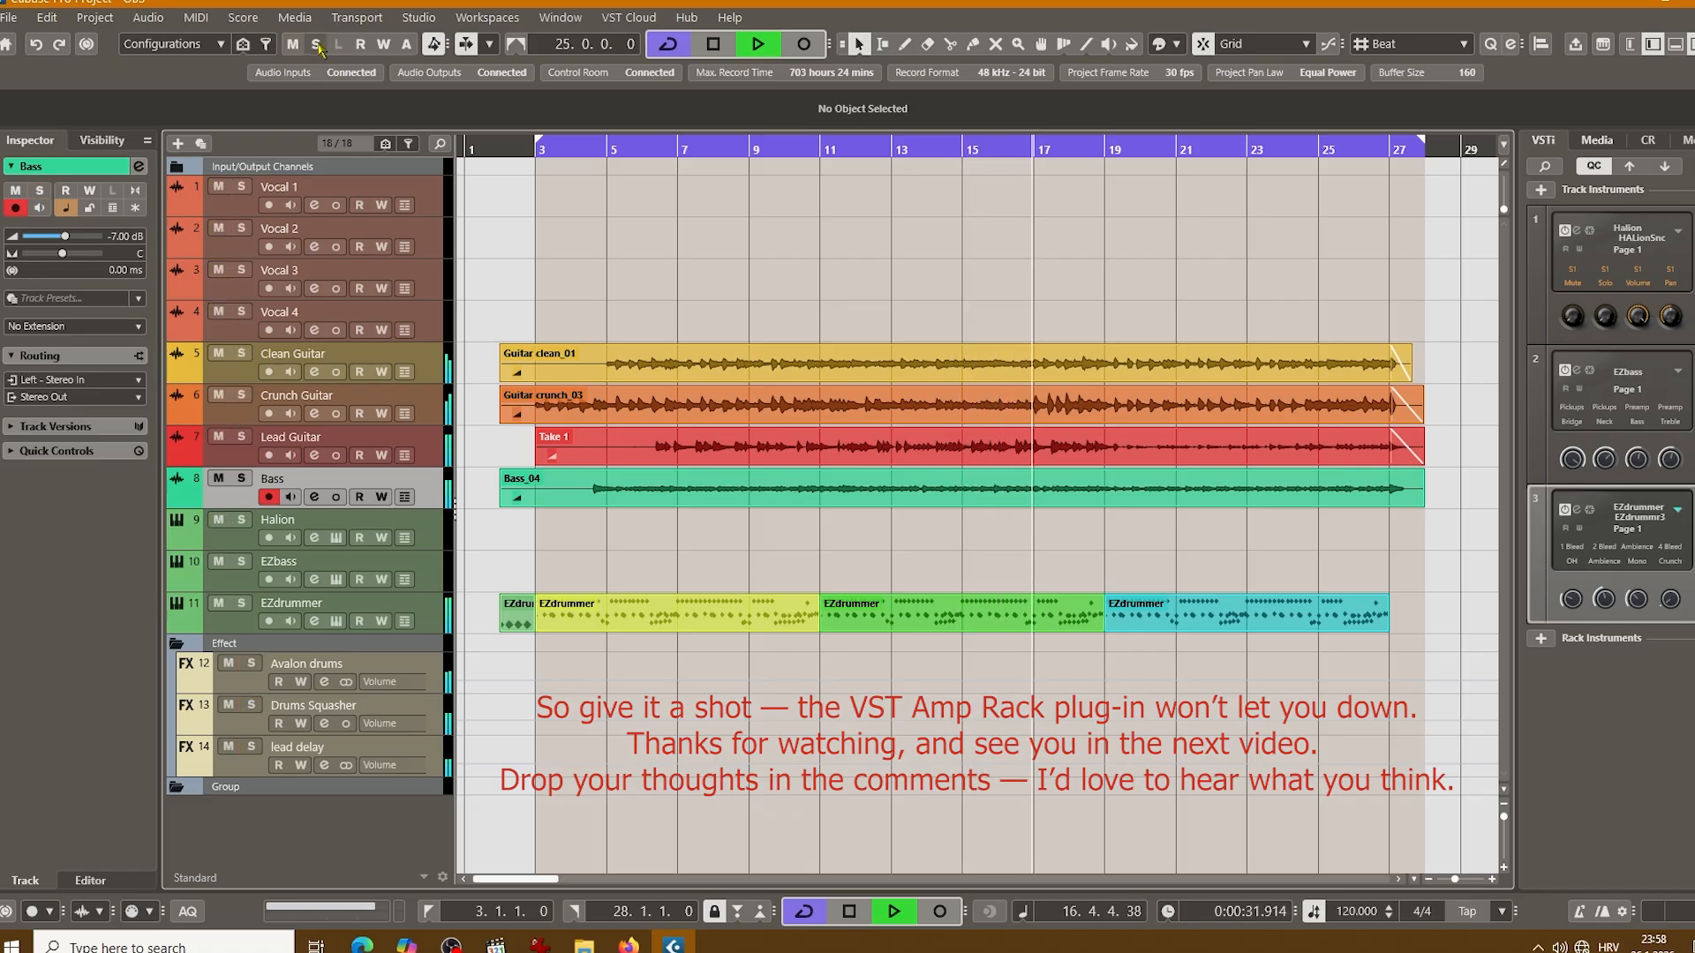